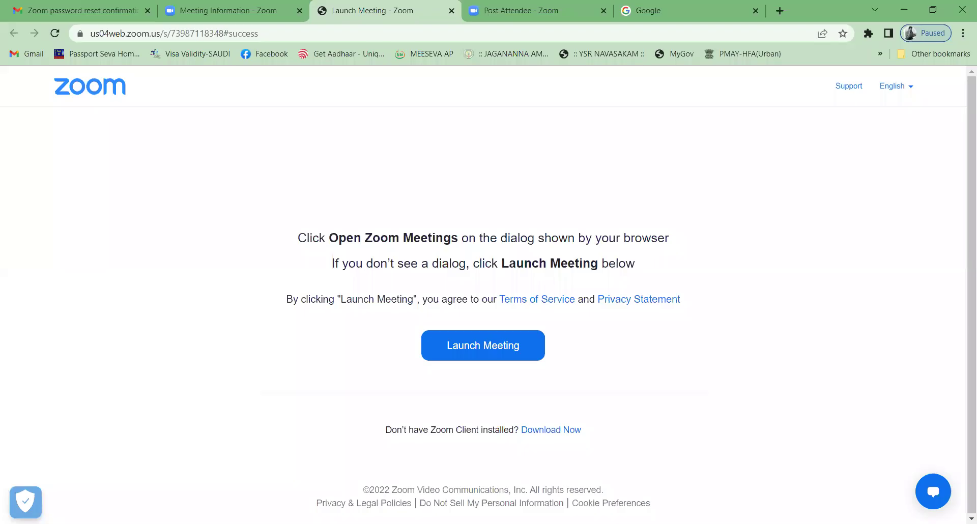
Switch from the Zoom tab to the Google tab showing the Google home page.
key(ctrl+5)
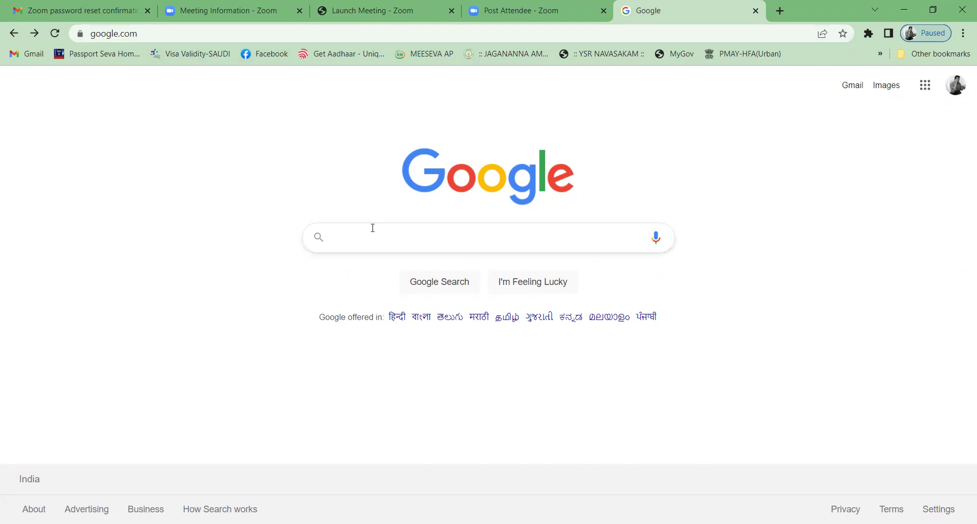
Search Google for 'tcs next step' and open the TCS NextStep Page result.
text(TCS X)
key(BackSpace)
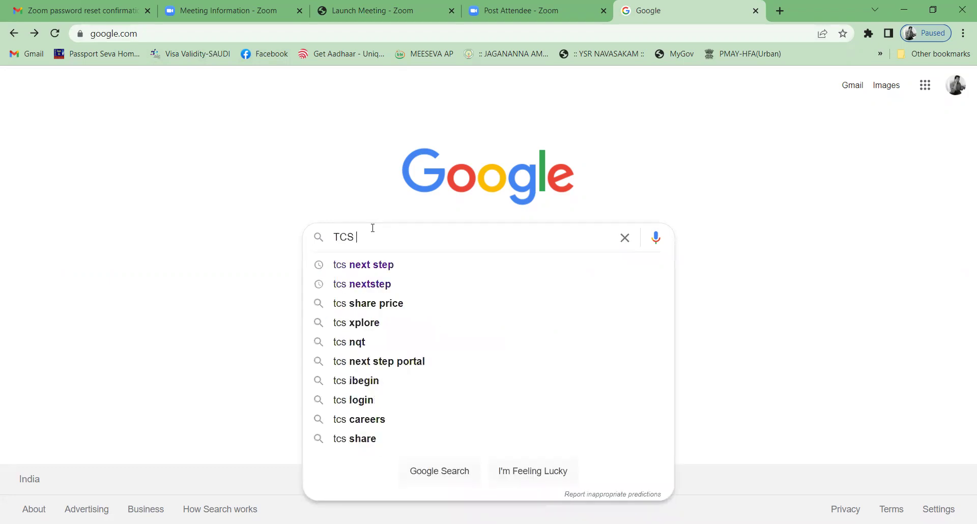
key(Down)
key(Return)
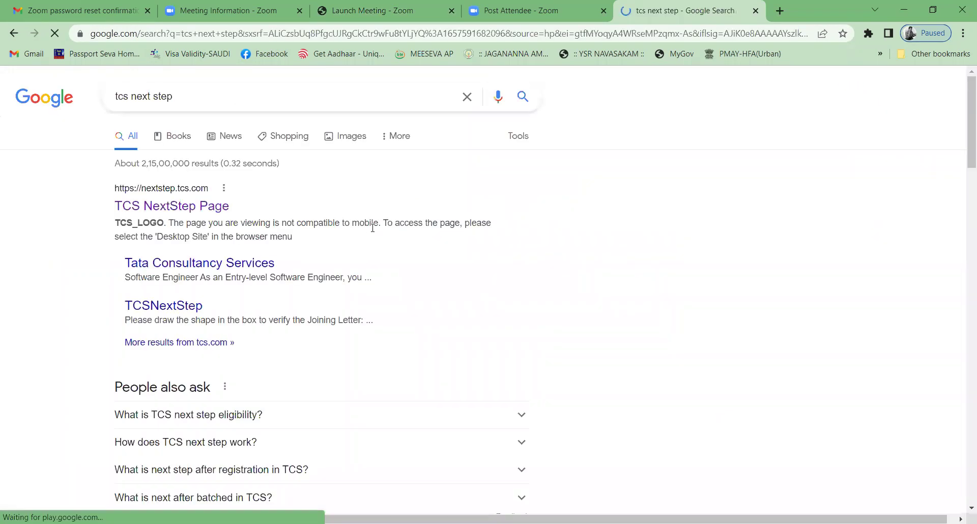
key(Tab)
key(Return)
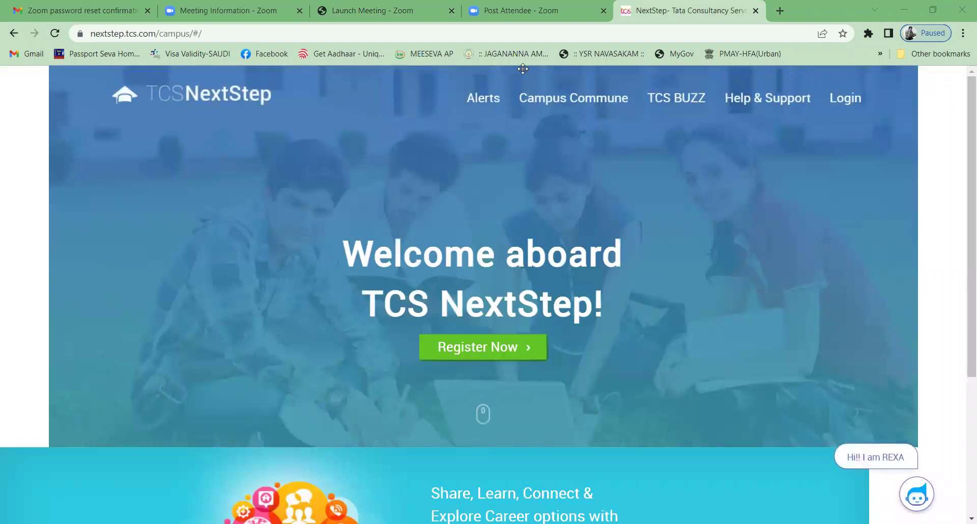
Start registration, choose title Mr., and enter the applicant's first name and surname.
key(Return)
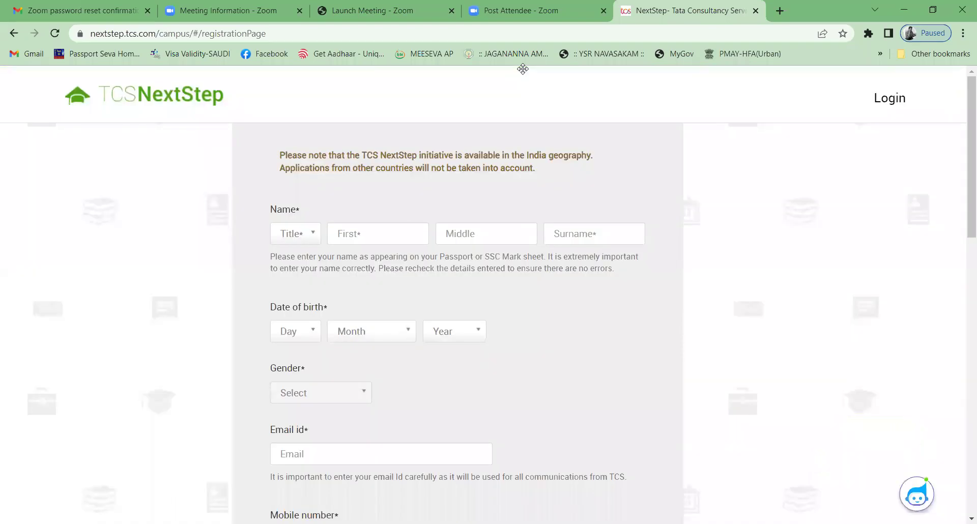
scroll(523, 69, down, 5)
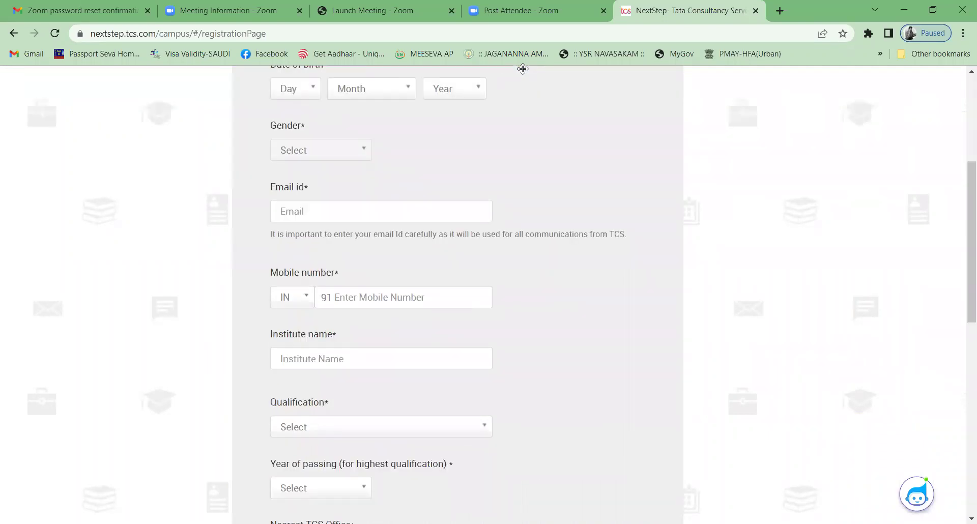
scroll(523, 69, up, 5)
key(Return)
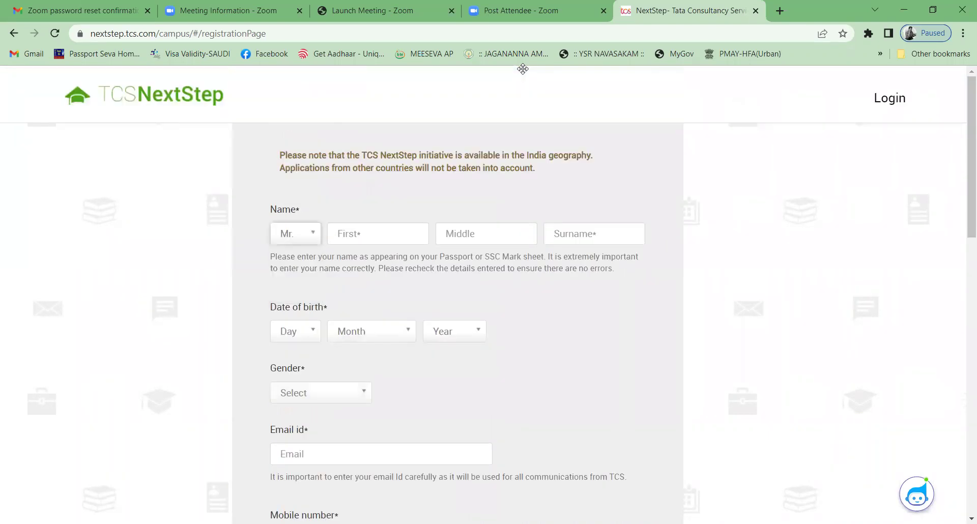
key(Tab)
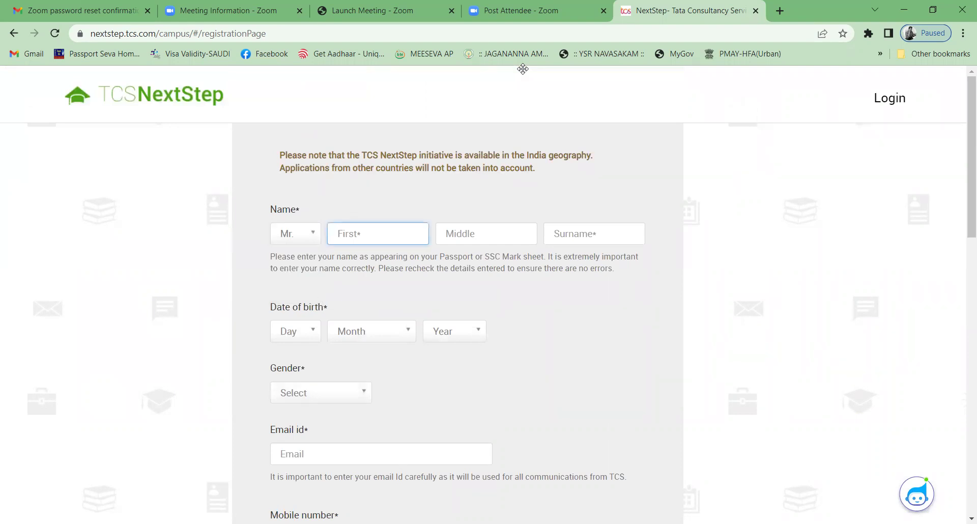
text(SALEEM)
key(Tab)
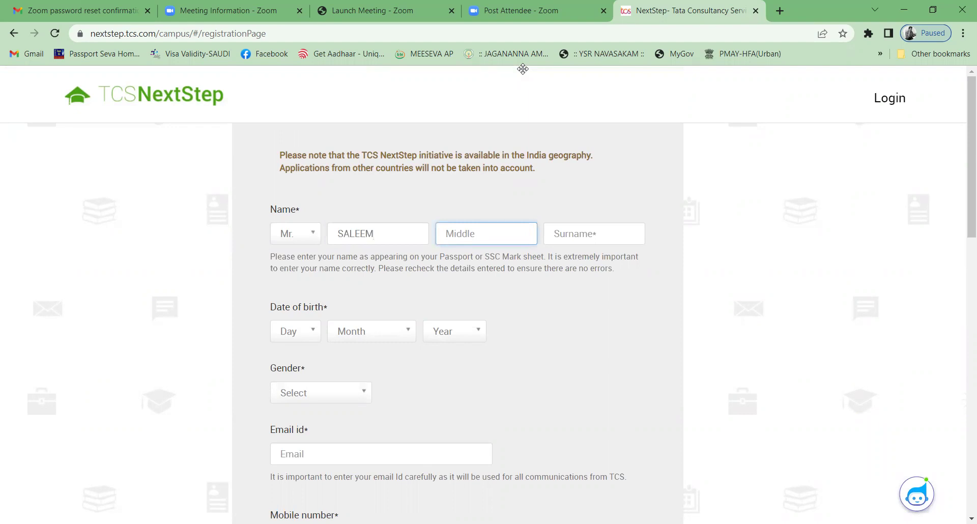
key(Tab)
text(S)
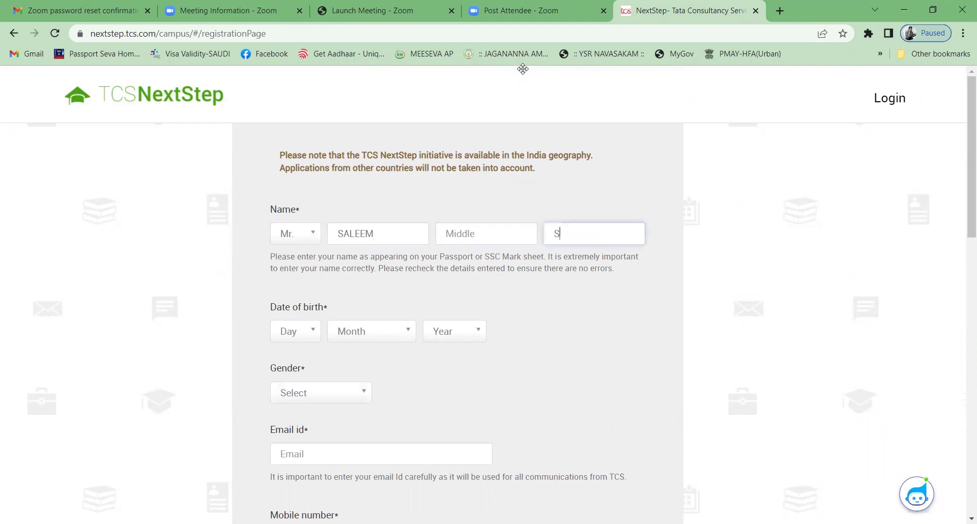
key(Tab)
key(alt+Down)
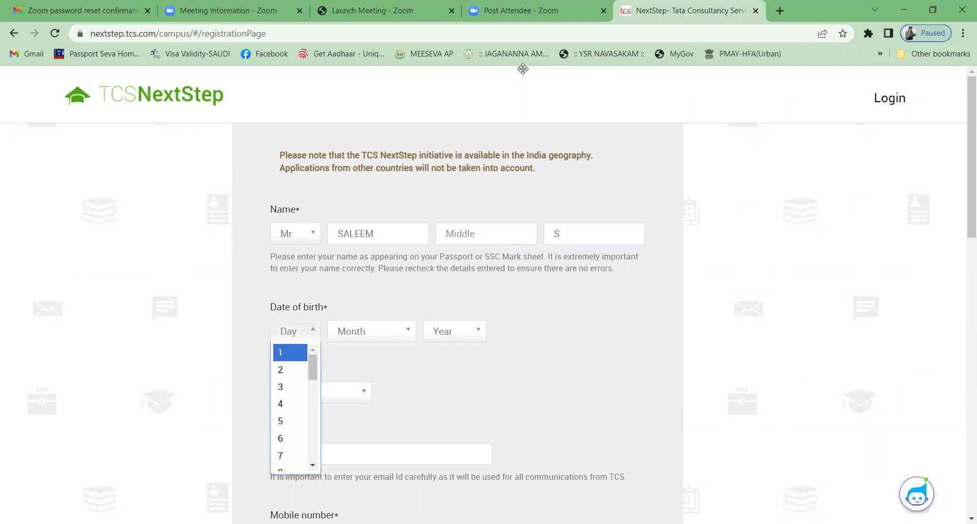
scroll(522, 69, down, 2)
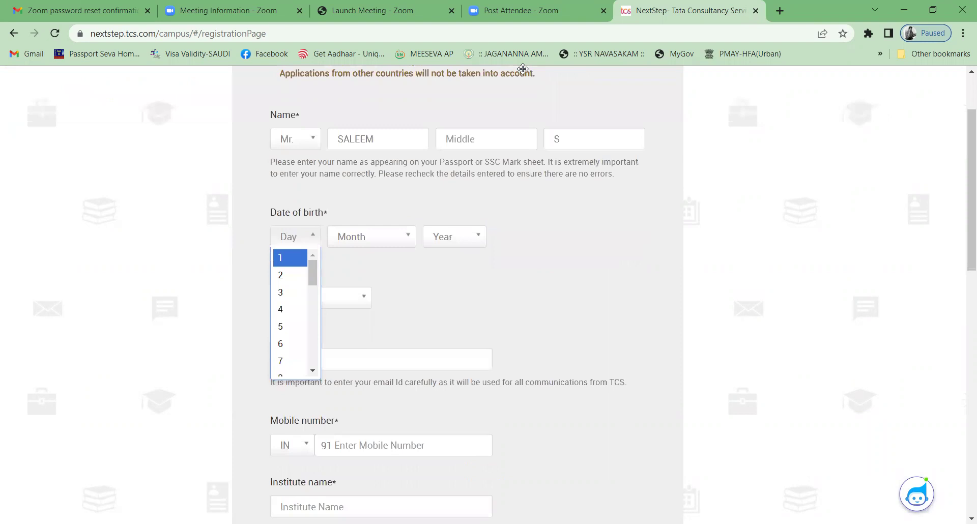
scroll(523, 69, down, 5)
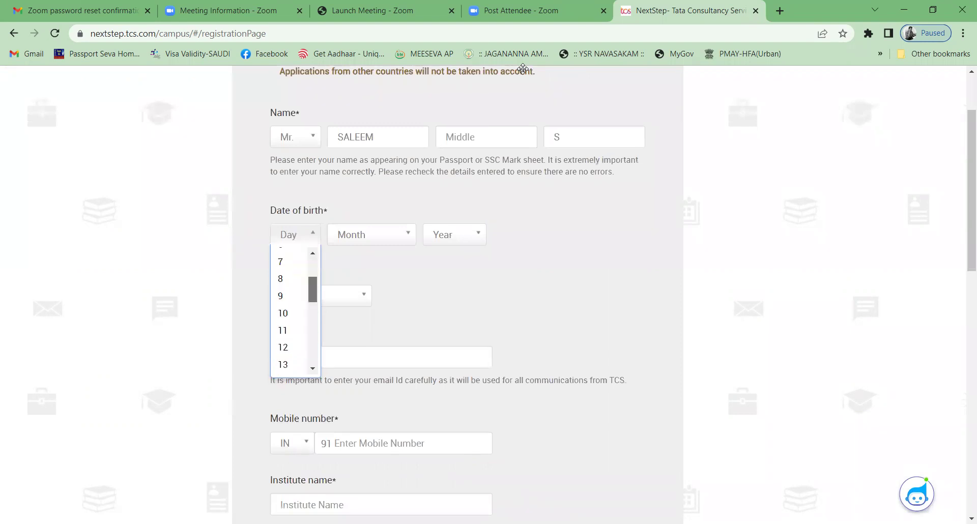
key(5)
key(Return)
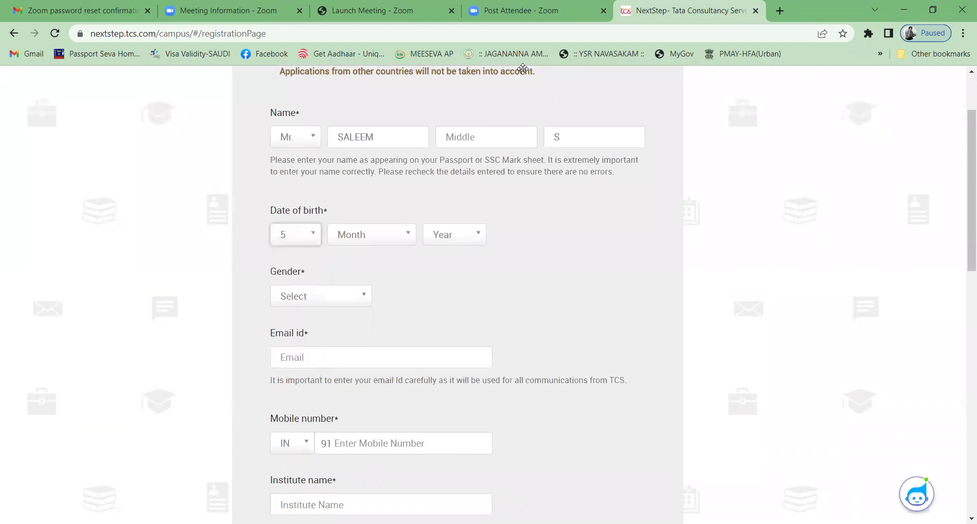
key(Tab)
key(alt+Down)
key(a)
key(Return)
key(Tab)
key(alt+Down)
scroll(522, 69, down, 4)
scroll(523, 68, down, 3)
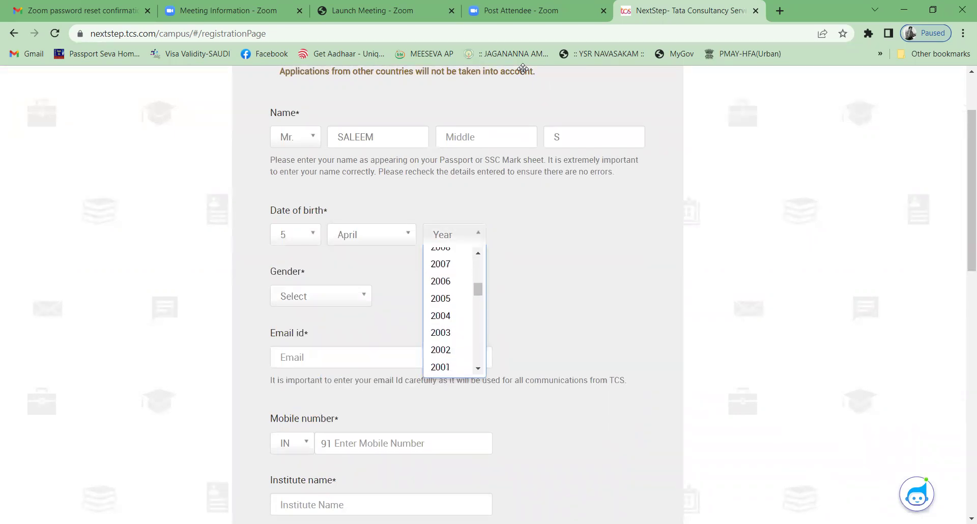
key(Return)
Select Male as the gender.
key(Tab)
key(alt+Down)
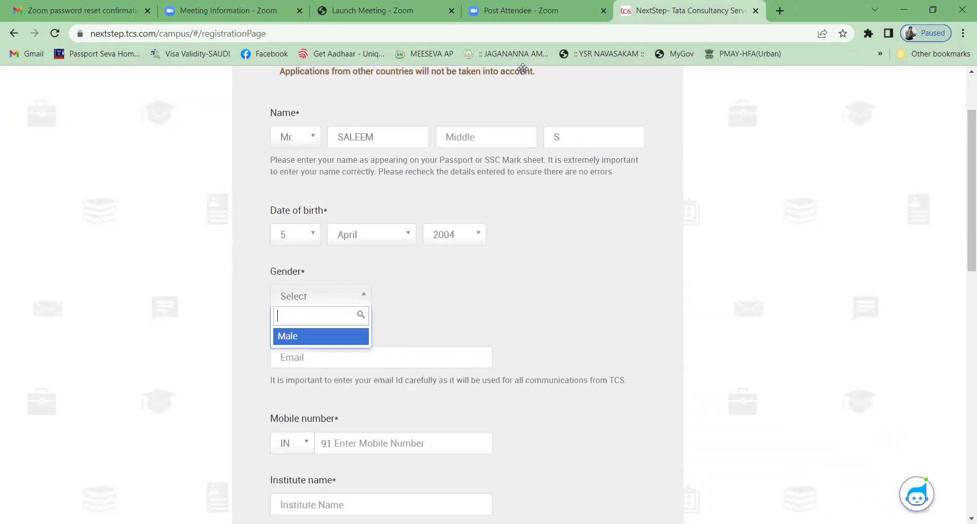
key(Return)
key(Tab)
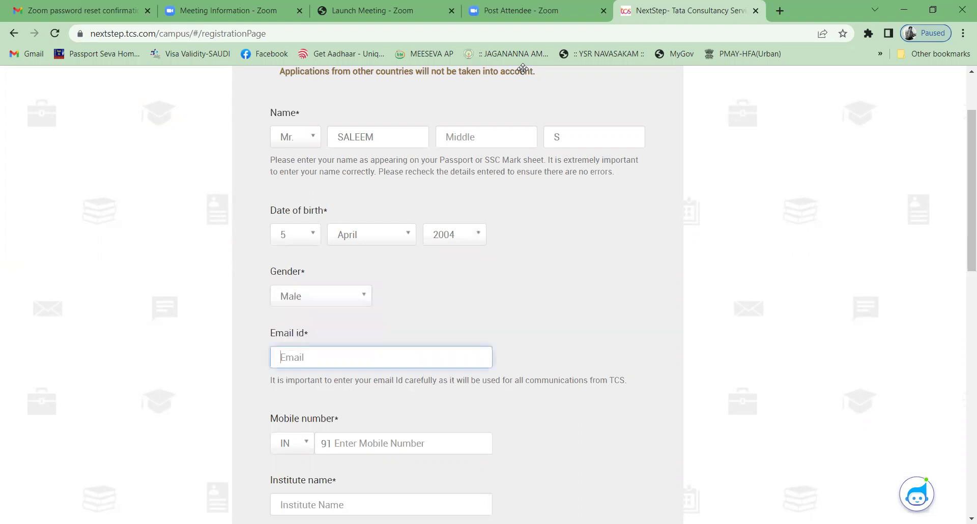
scroll(523, 68, down, 2)
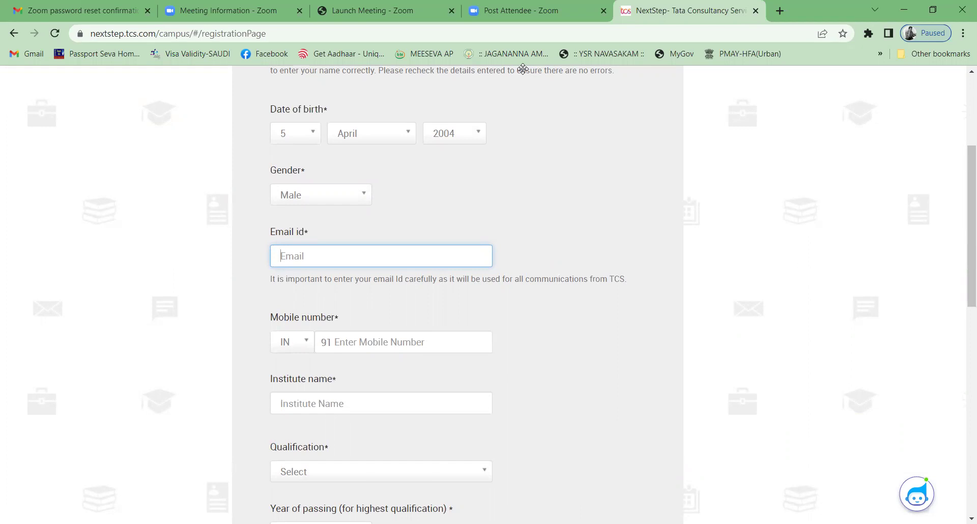
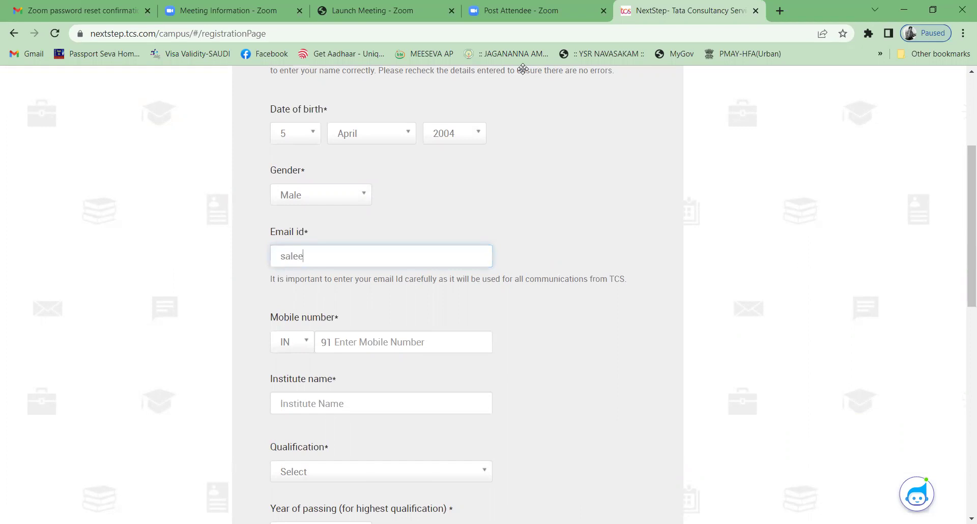
Enter the applicant's e-mail address in the Email id field.
key(Tab)
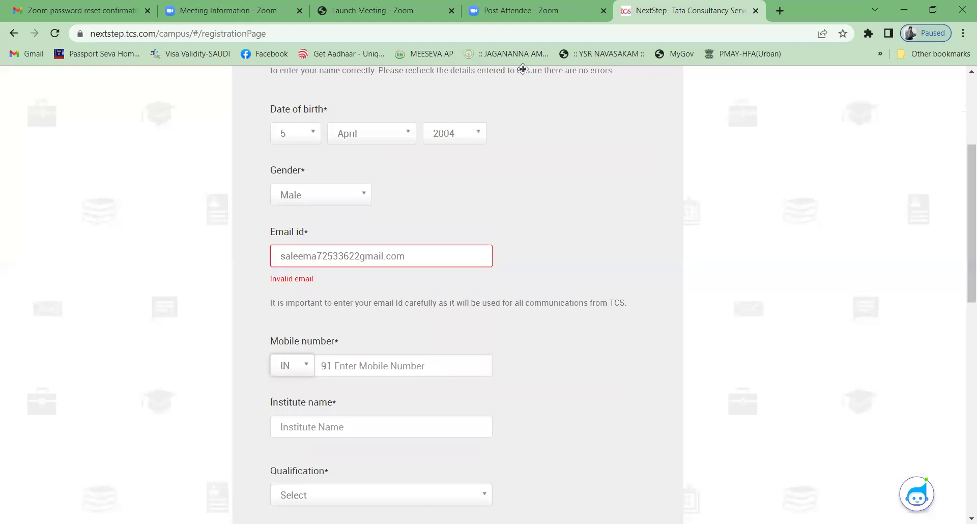
scroll(523, 68, down, 2)
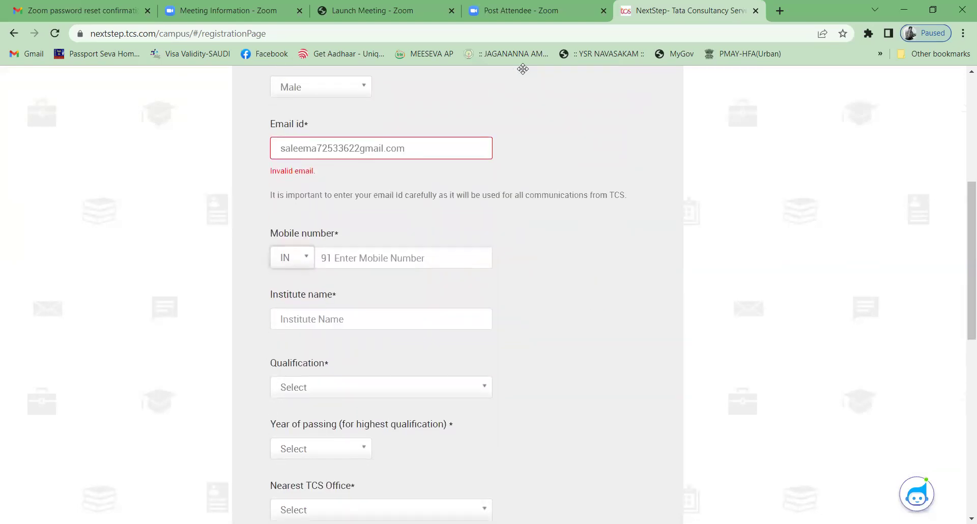
Delete the extra 2 just before 'gmail' in the e-mail address.
click(404, 148)
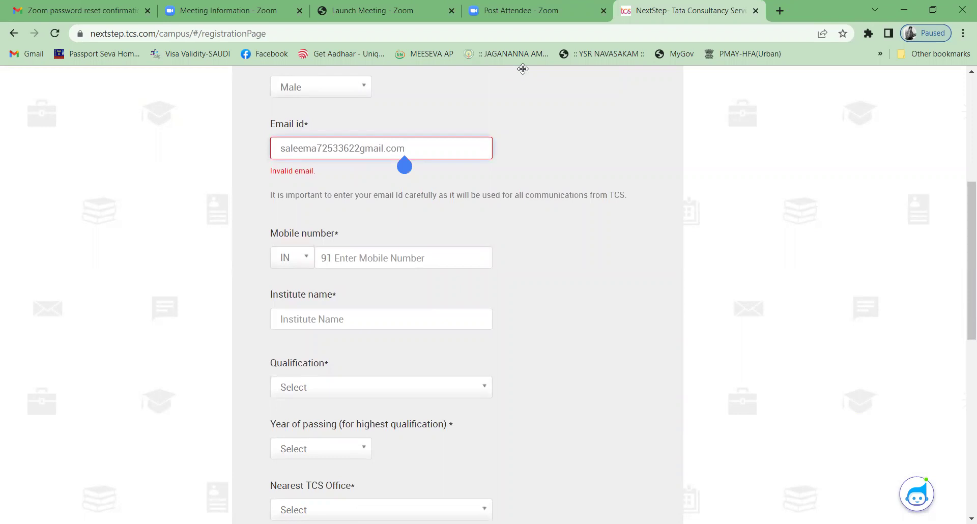
click(382, 258)
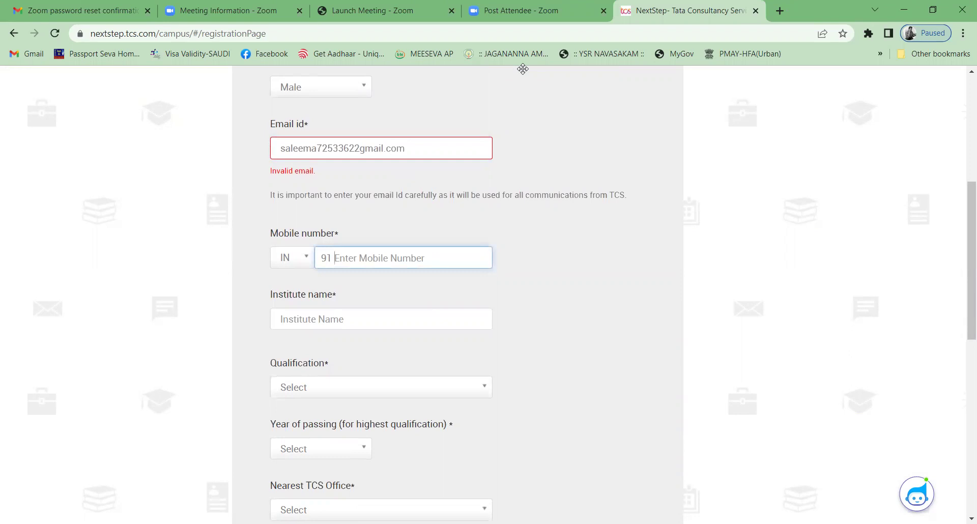
click(358, 149)
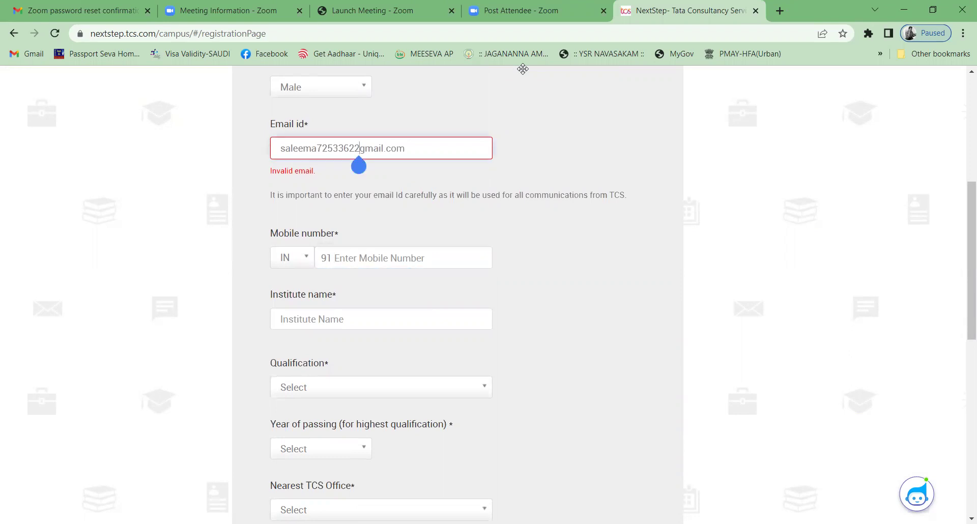
key(BackSpace)
click(382, 258)
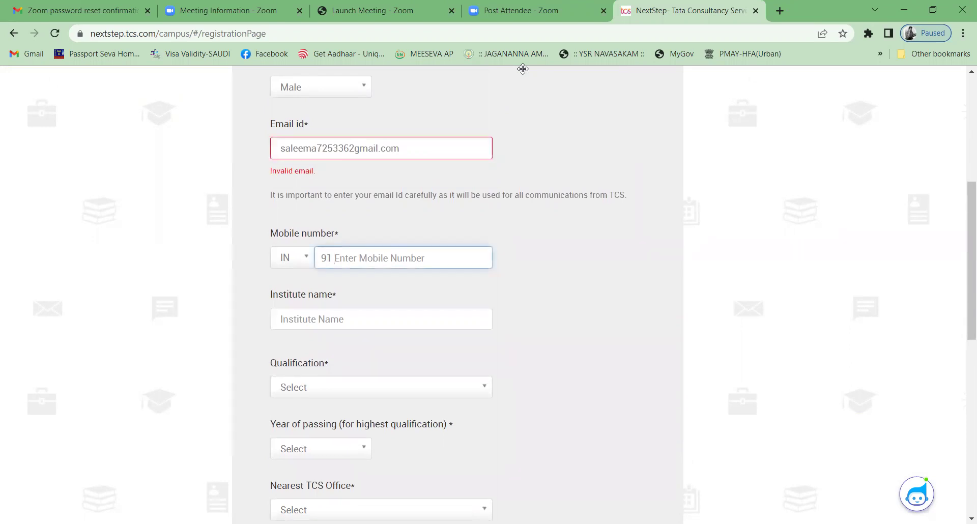
scroll(524, 68, down, 4)
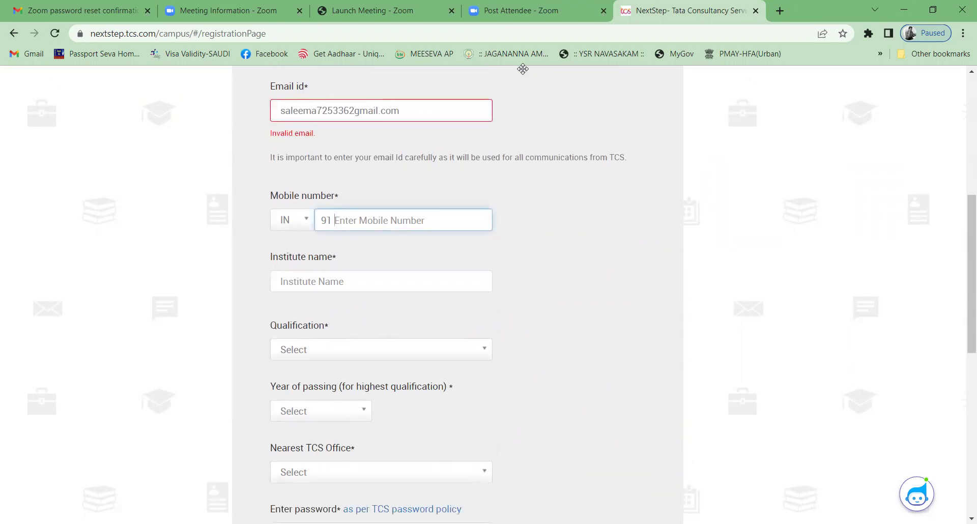
key(Tab)
scroll(523, 69, up, 3)
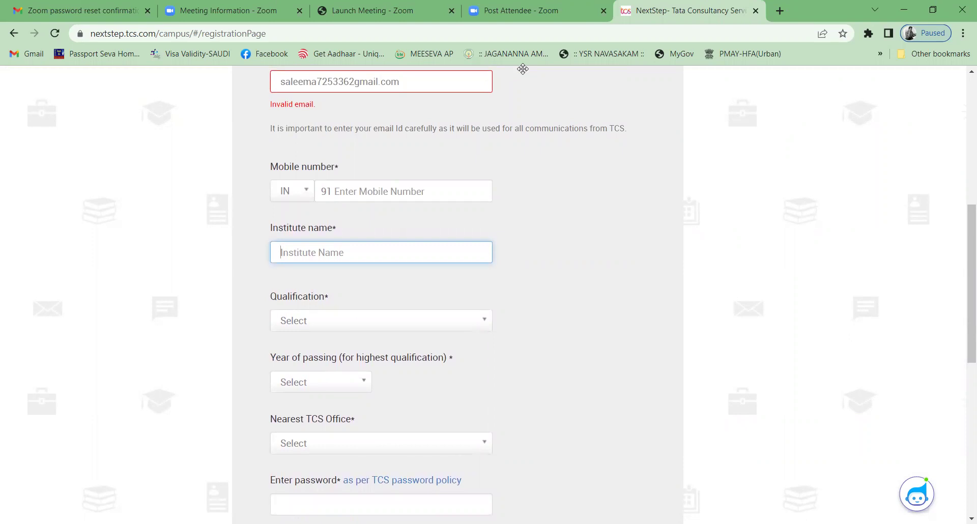
Choose Annamacharya from the institute name suggestions.
text(ANNAMACHARYA)
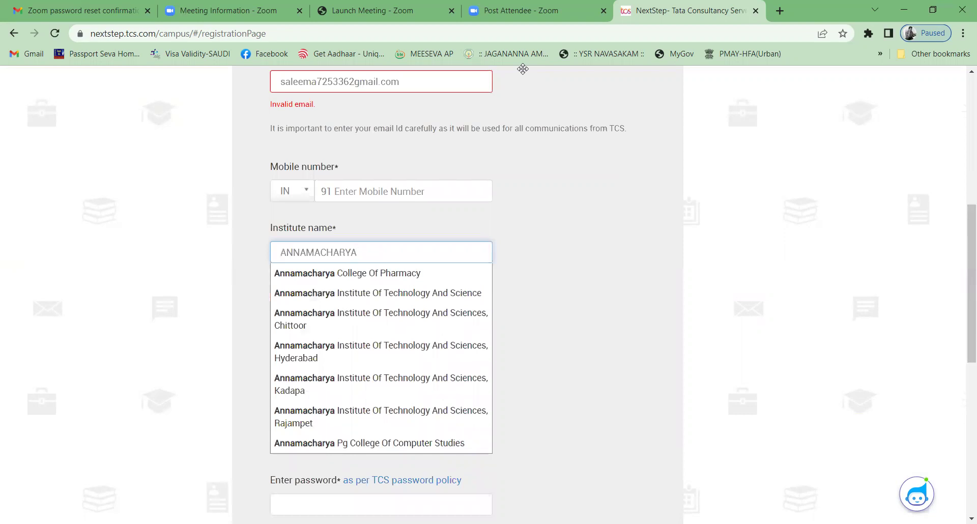
scroll(523, 68, down, 2)
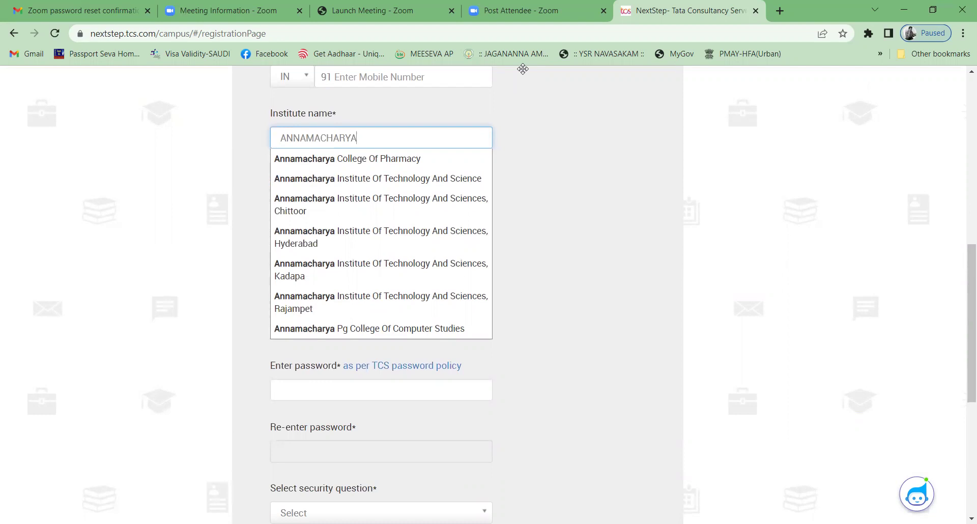
click(523, 69)
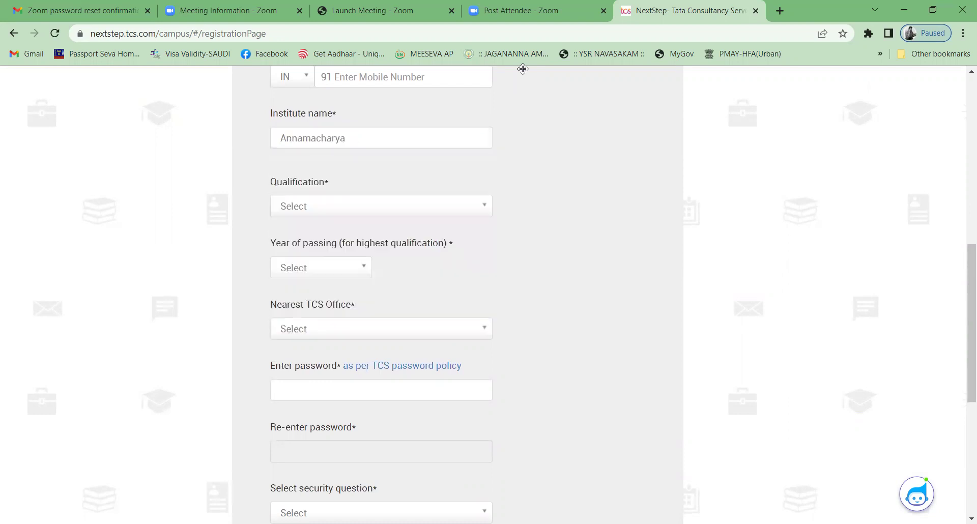
scroll(523, 69, up, 1)
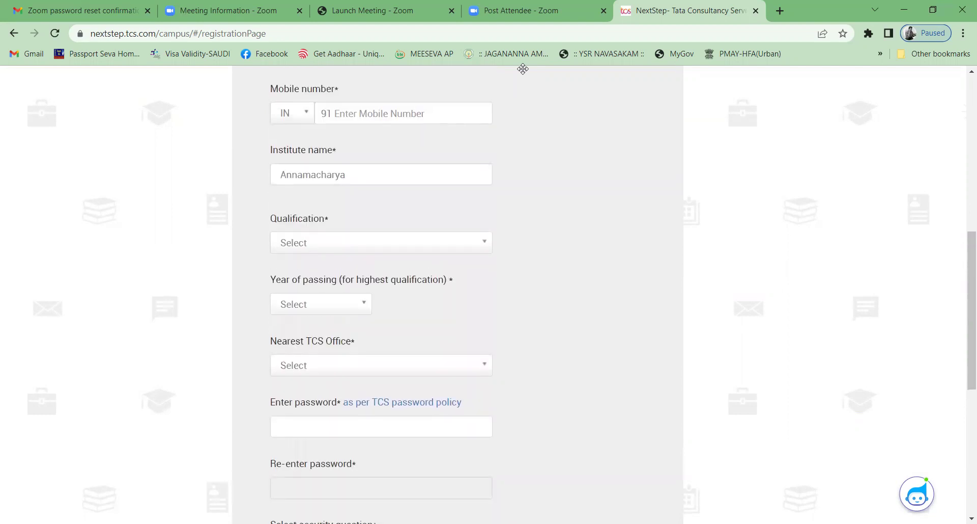
scroll(523, 69, down, 1)
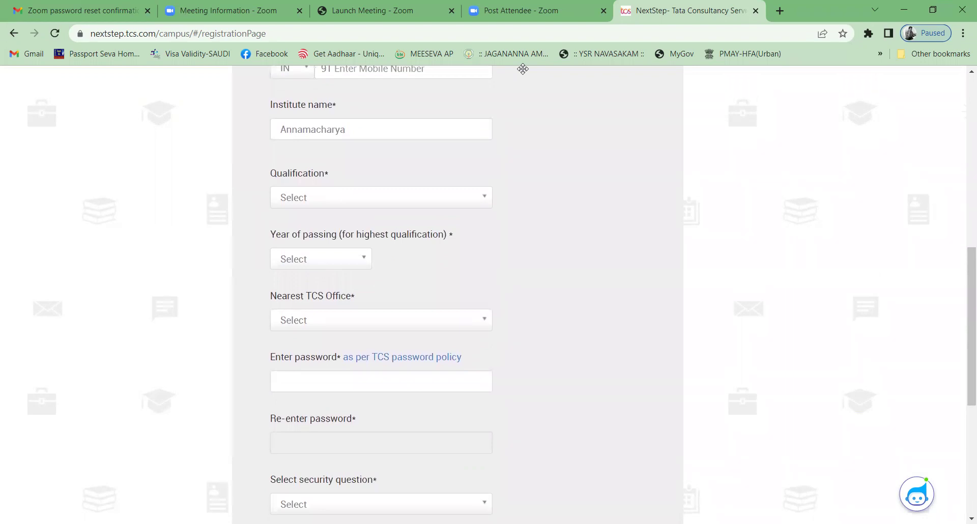
Set qualification to BACHELOR OF TECHNOLOGY and year of passing to 2023.
key(Tab)
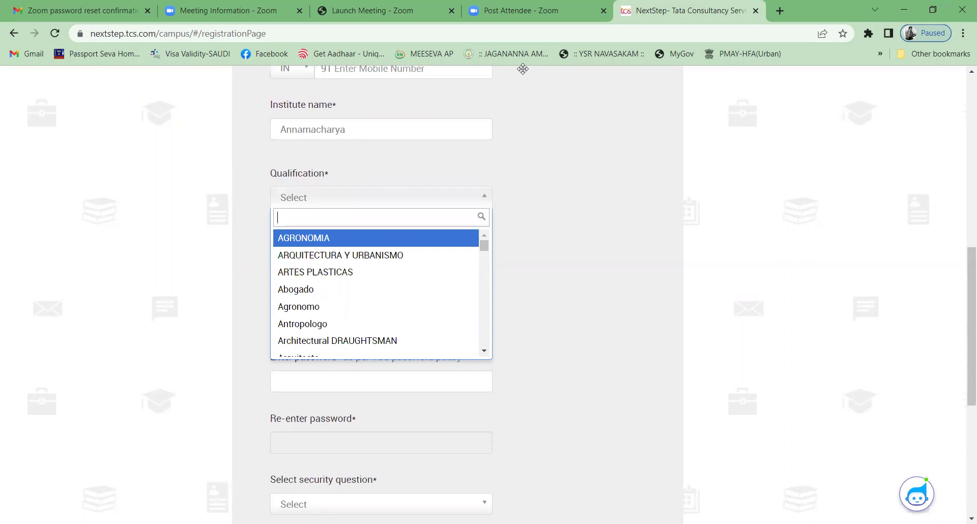
text(BACHELOR OF TEC)
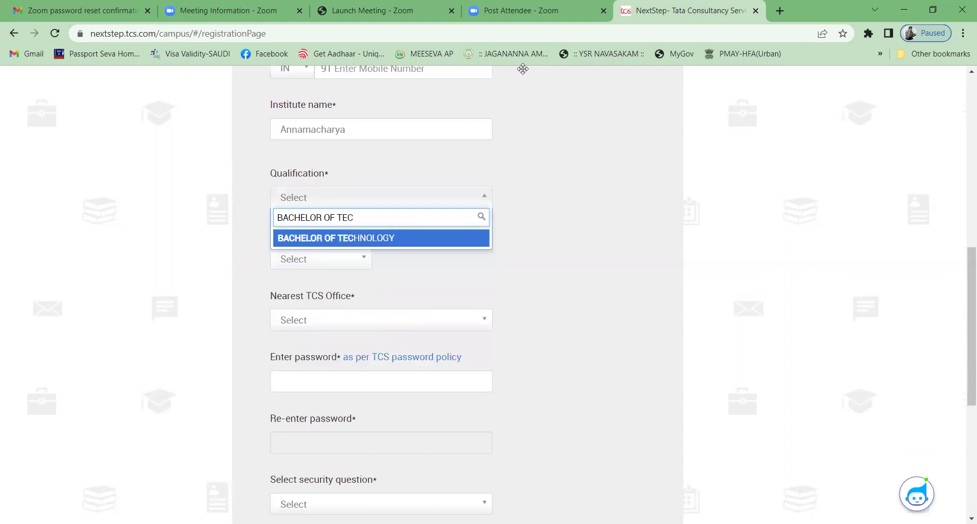
key(Return)
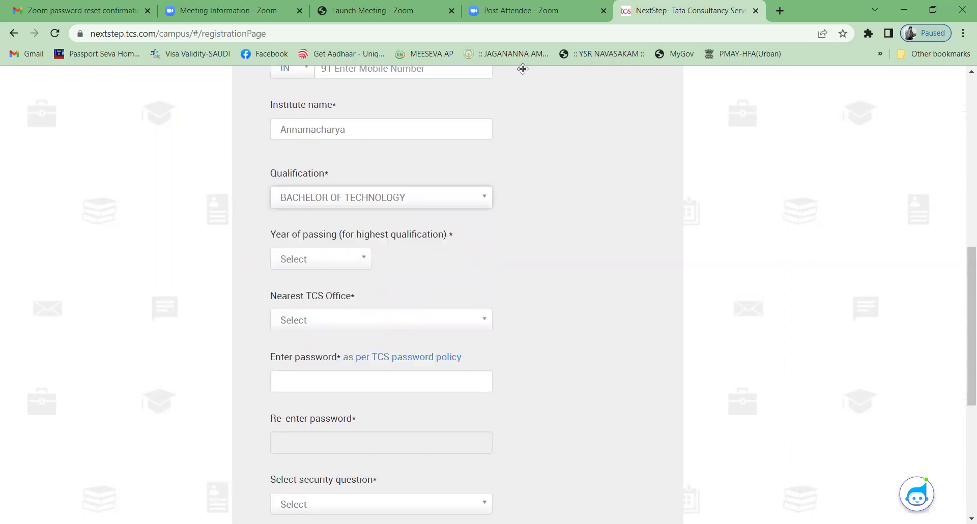
key(Tab)
text(2023)
key(Return)
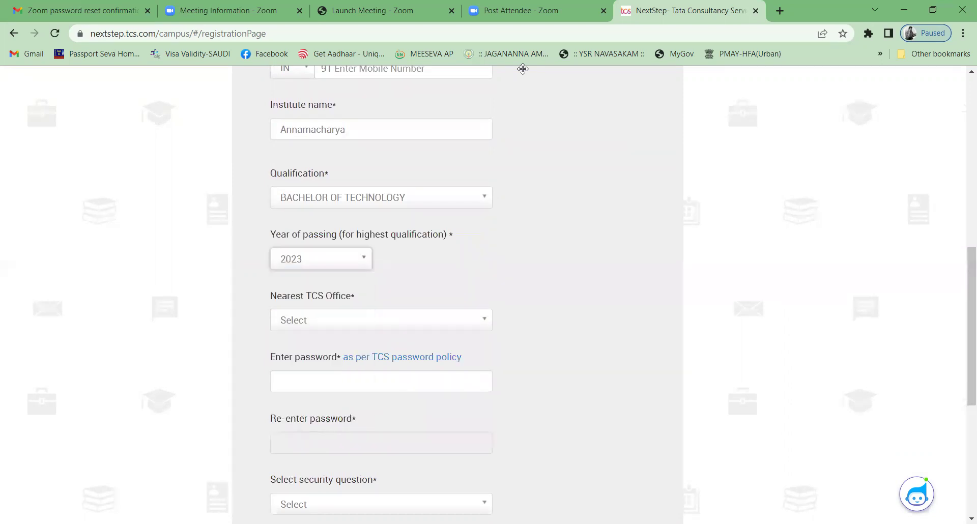
Set the nearest TCS office to Hyderabad.
key(Tab)
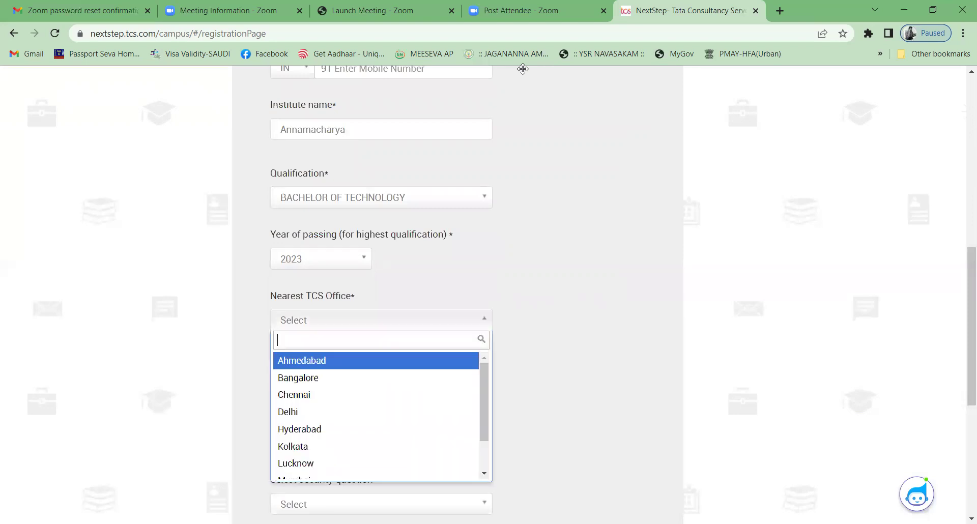
key(Down)
key(Down)
key(Down)
key(Return)
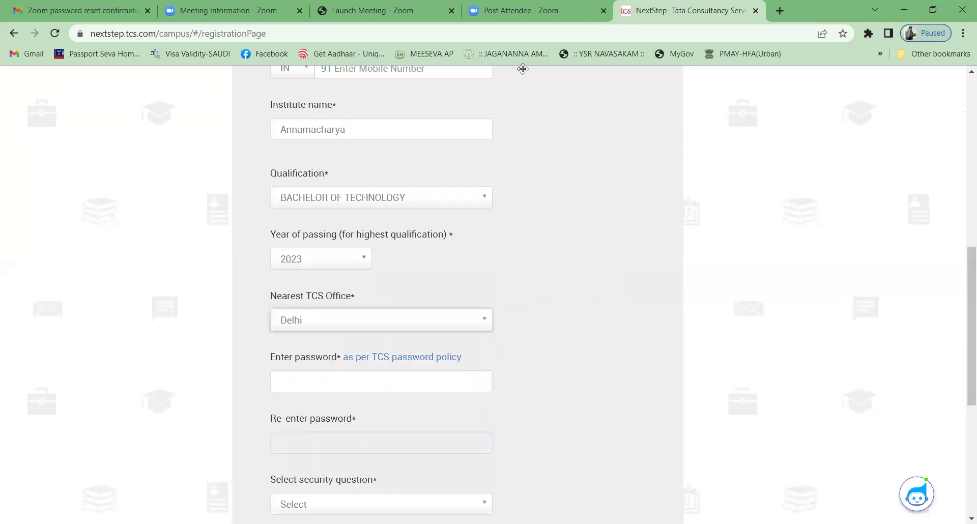
key(Return)
key(Down)
key(Return)
scroll(523, 68, down, 2)
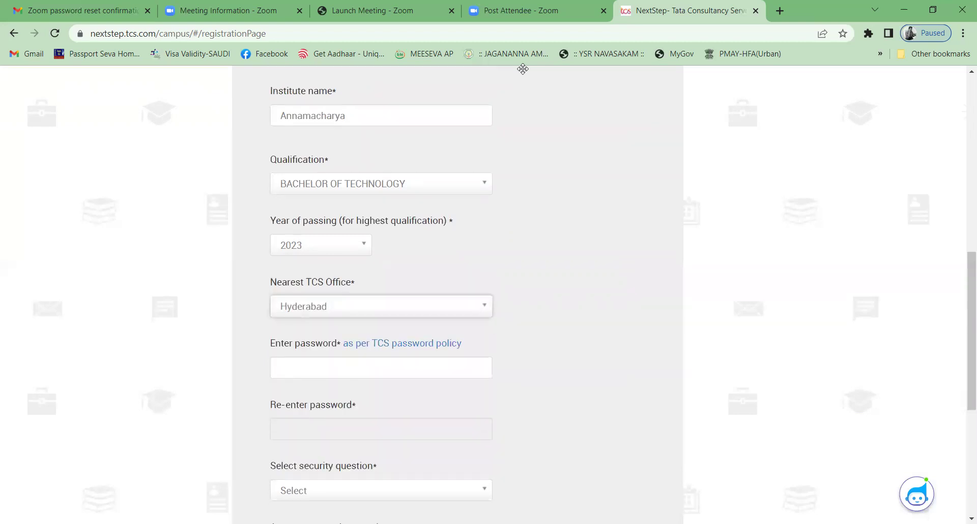
Type the account password in Enter password and repeat it in Re-enter password.
key(Tab)
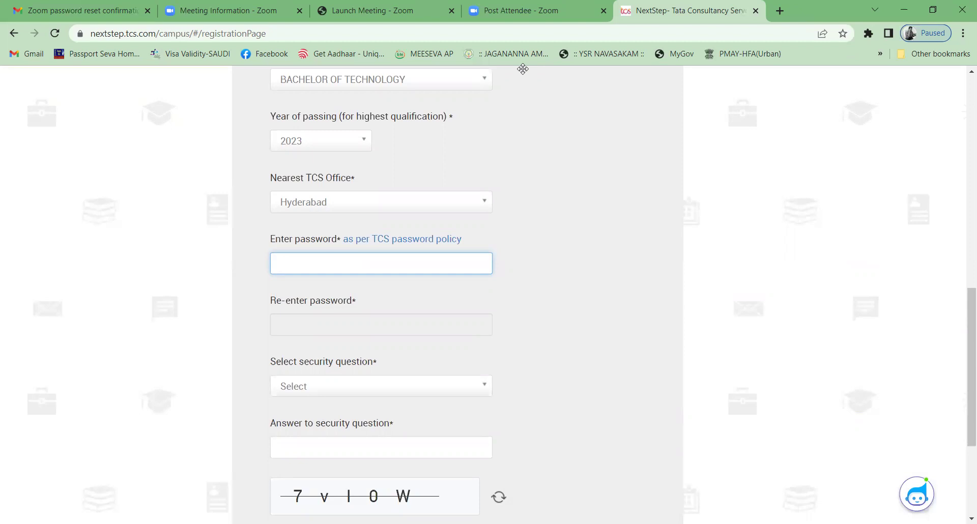
text(•••)
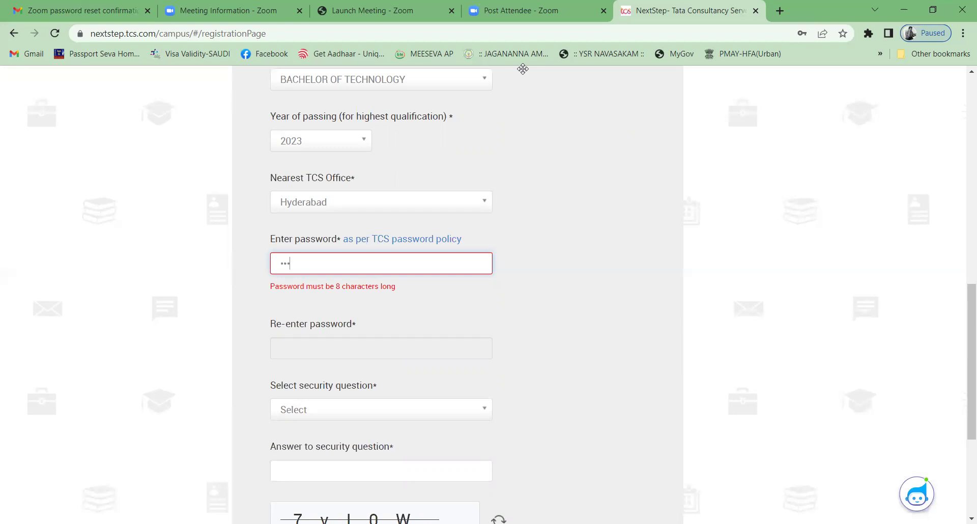
text(aa)
text(******)
key(Tab)
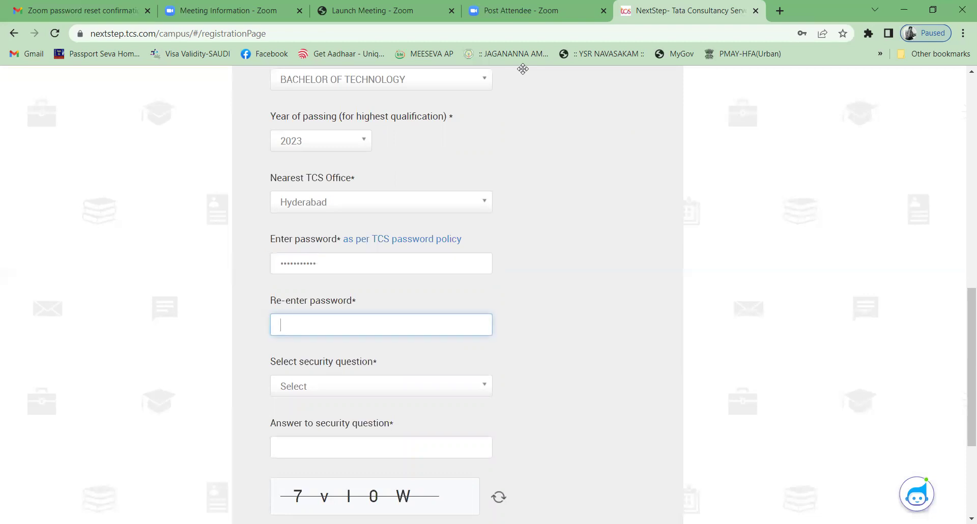
text(**********)
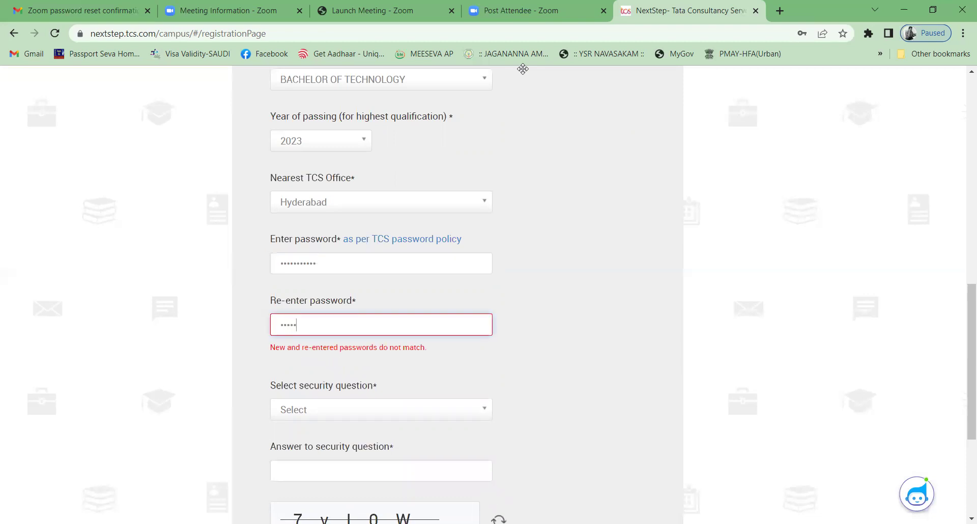
text(*)
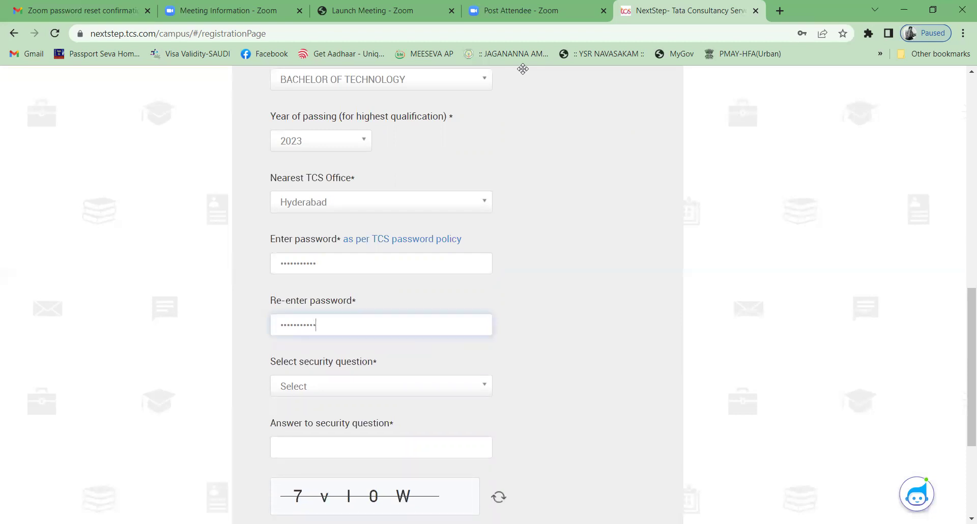
scroll(523, 68, down, 2)
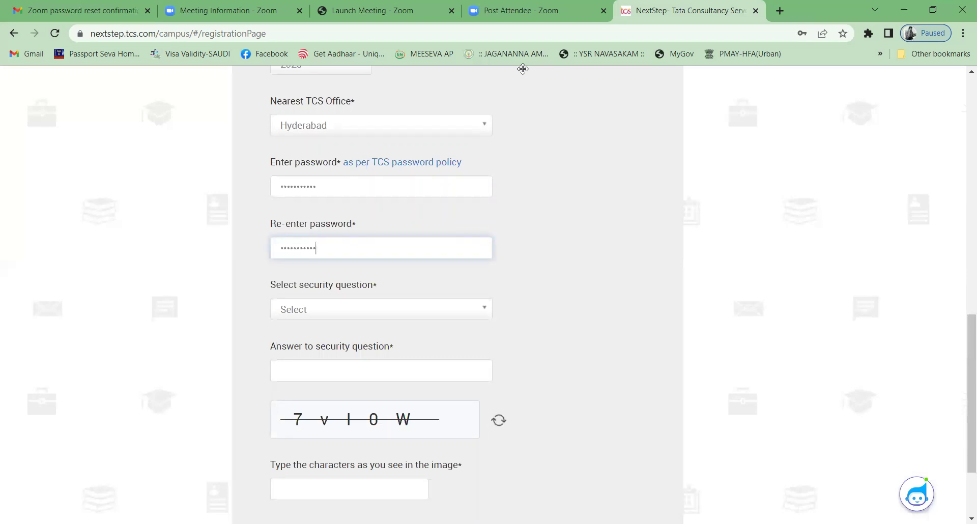
Choose the 'What is your postal code?' security question and type its answer.
key(Tab)
key(space)
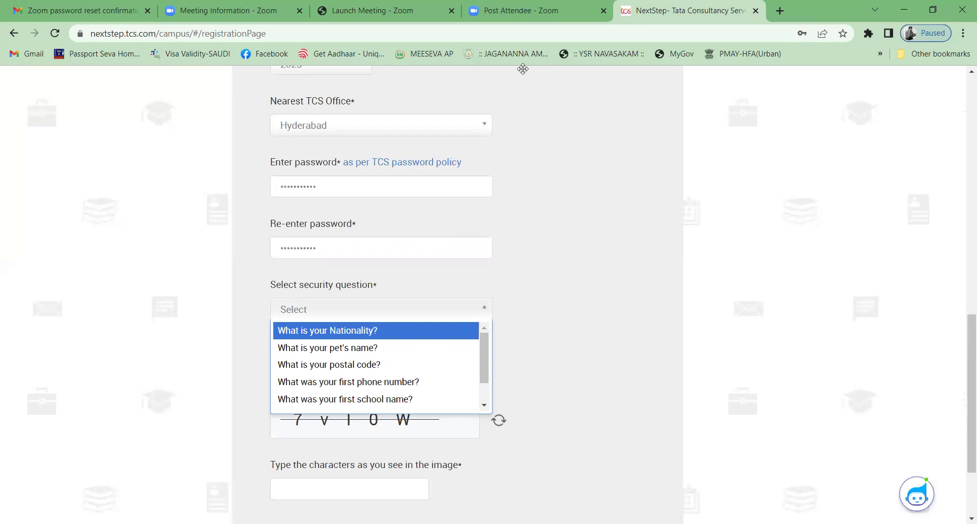
key(Down)
key(Down)
key(Return)
key(Tab)
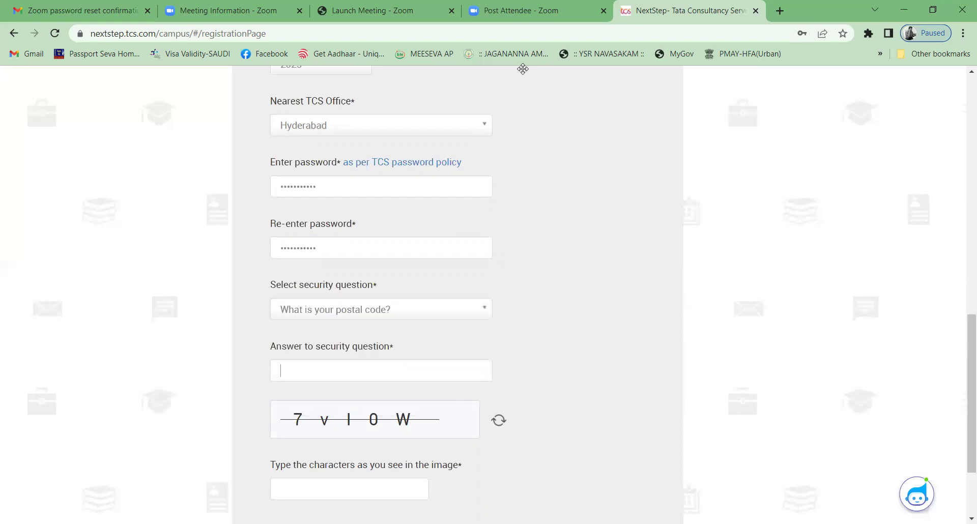
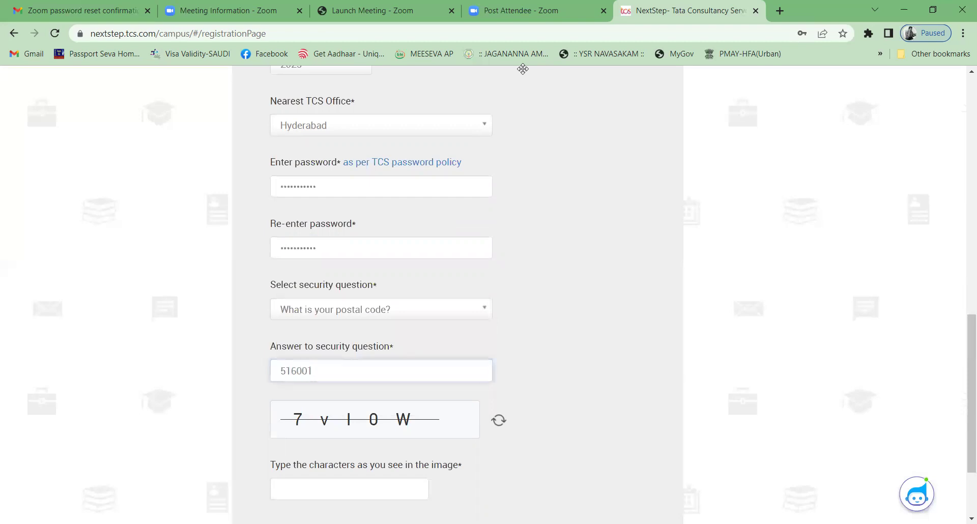
Enter the captcha characters and submit the registration form.
scroll(523, 69, down, 3)
key(Tab)
text(7)
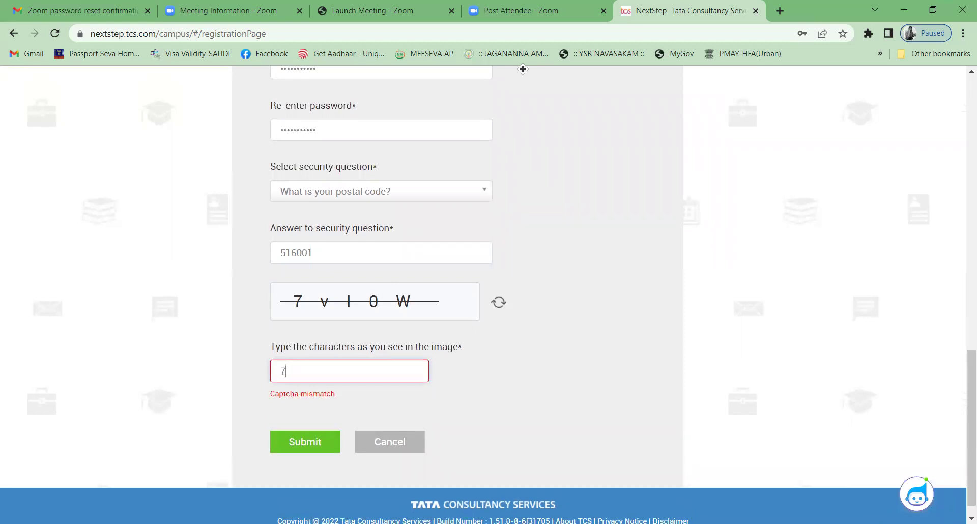
text(vl0W)
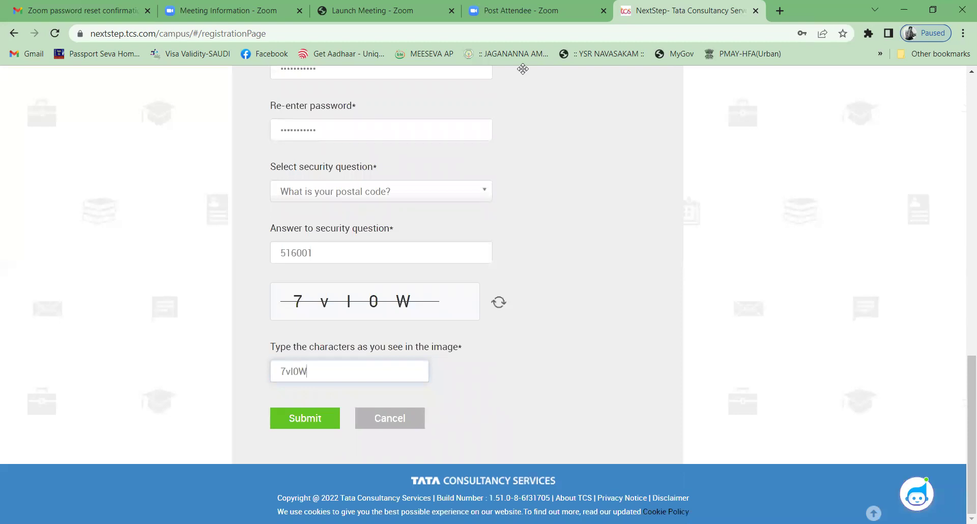
key(Return)
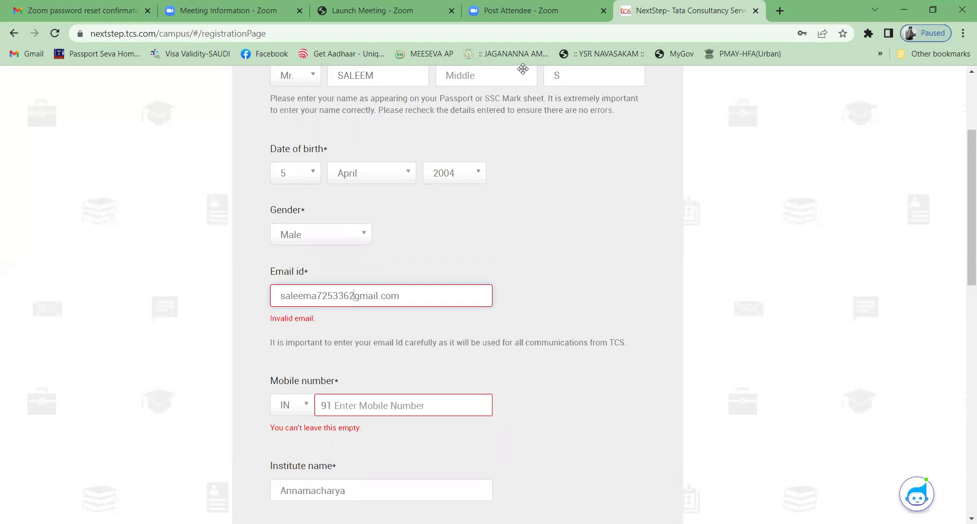
Add the missing '@' to the e-mail, enter the mobile number, and resubmit.
text(@)
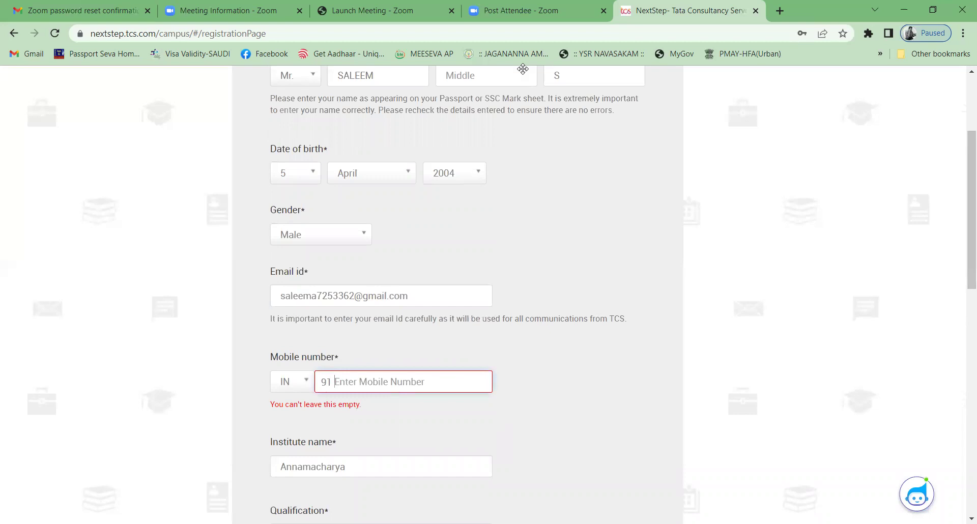
scroll(523, 69, down, 6)
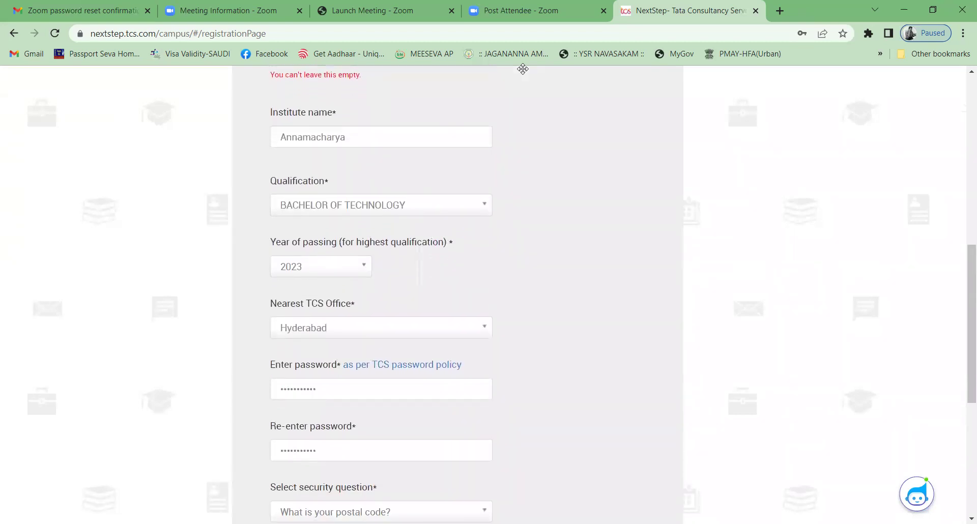
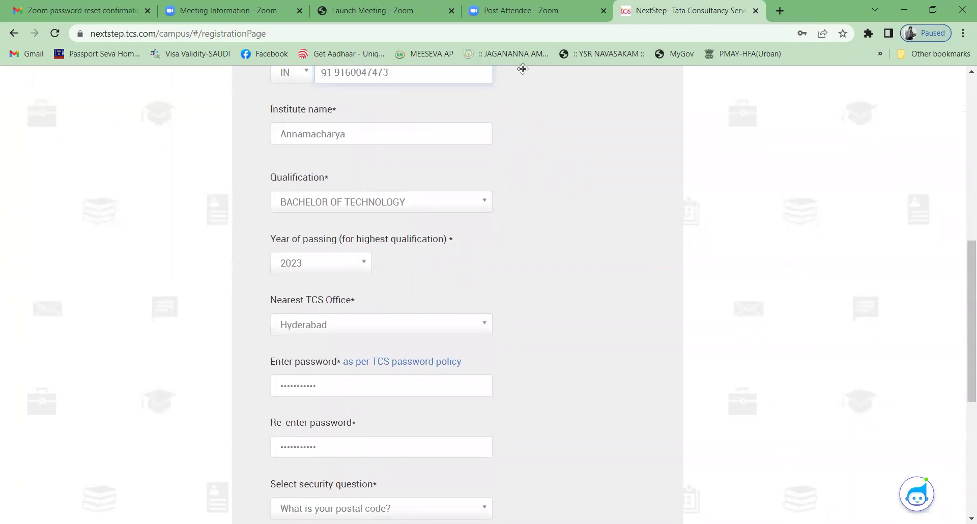
scroll(523, 69, down, 6)
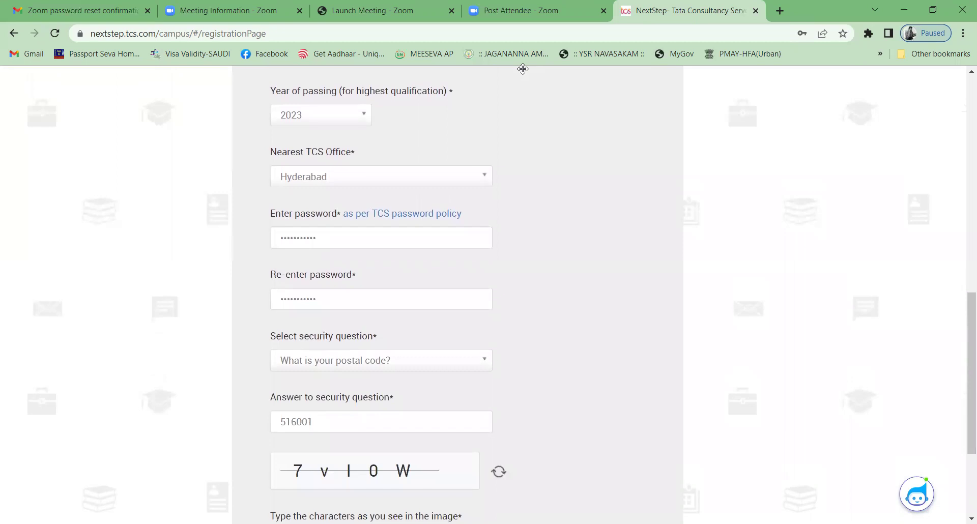
key(Return)
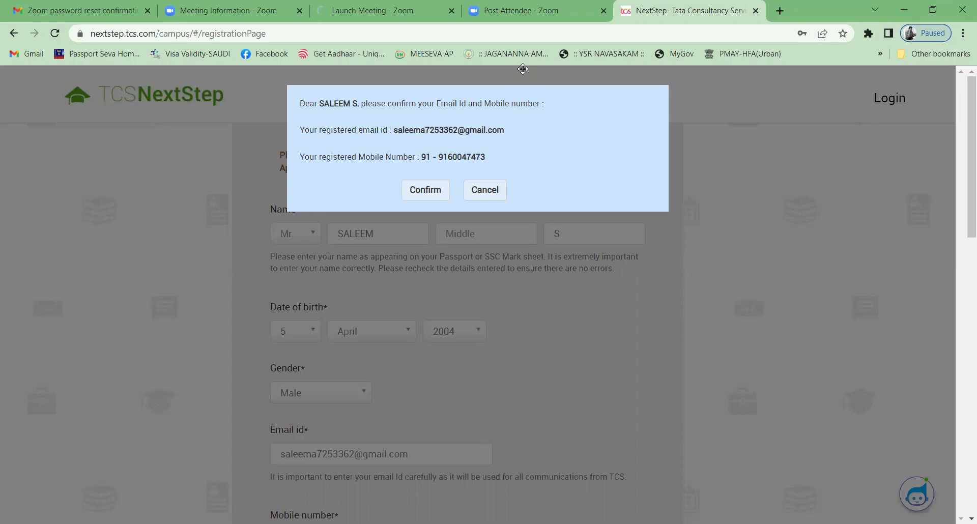
Confirm the registered e-mail id and mobile number in the dialog.
key(Return)
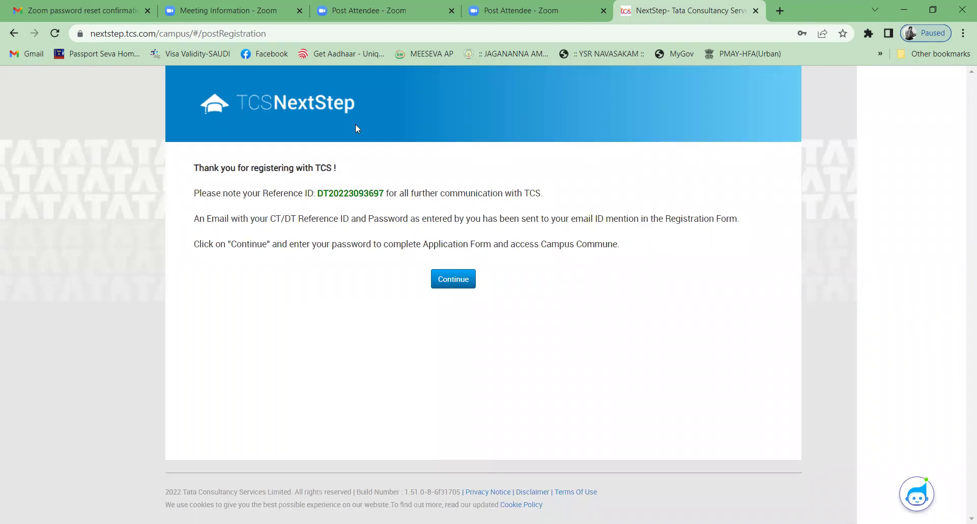
Select the reference ID to note it, then continue to the password prompt.
drag(387, 197, 317, 196)
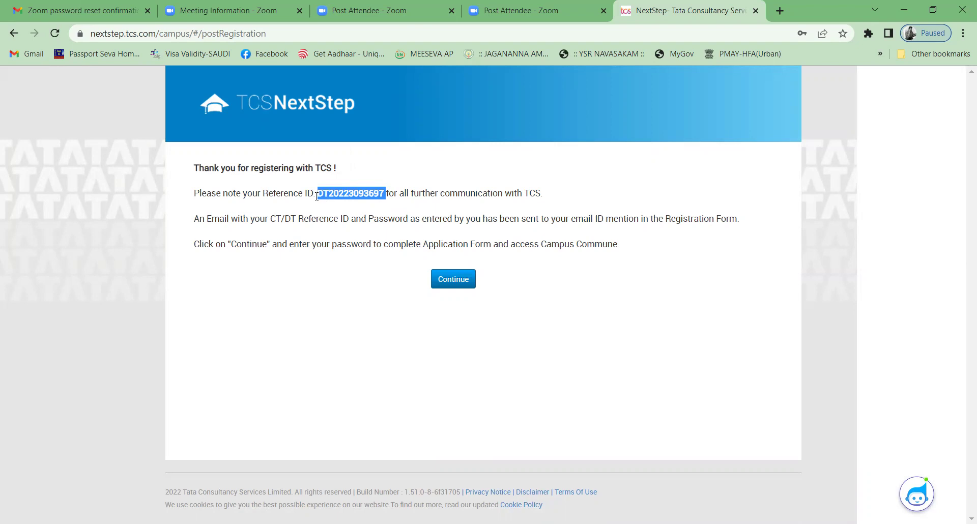
key(Return)
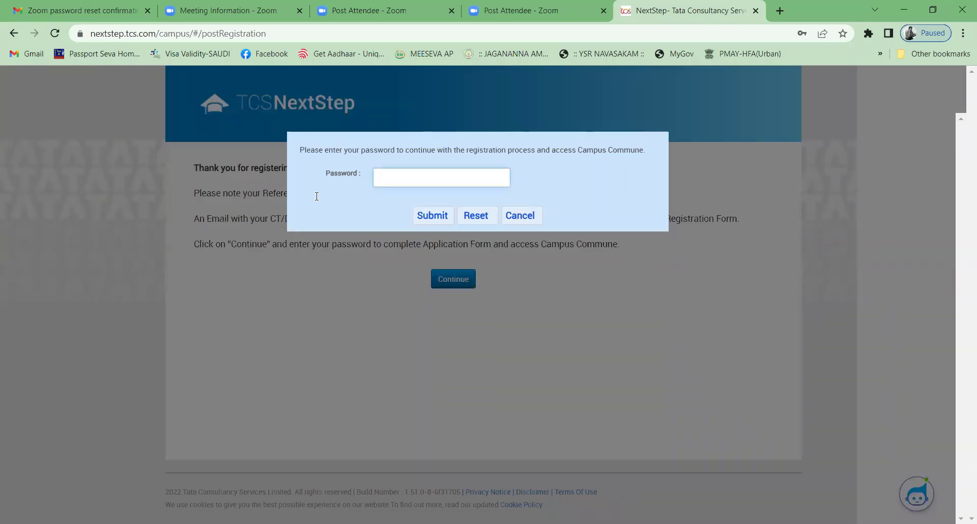
Enter the account password to log in and reach the portal's welcome home page.
text(••••••••••)
key(Return)
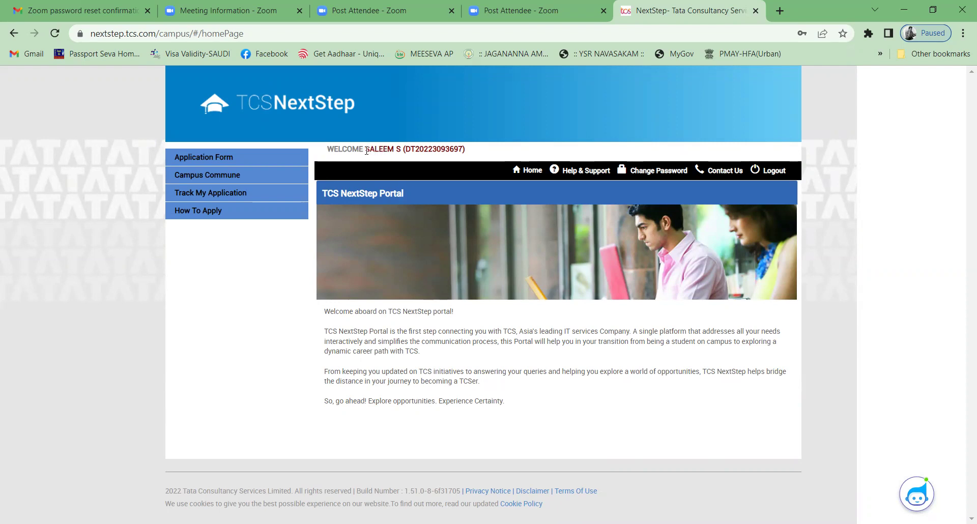
Open the Application Form from the left menu and start filling it in.
drag(366, 151, 471, 151)
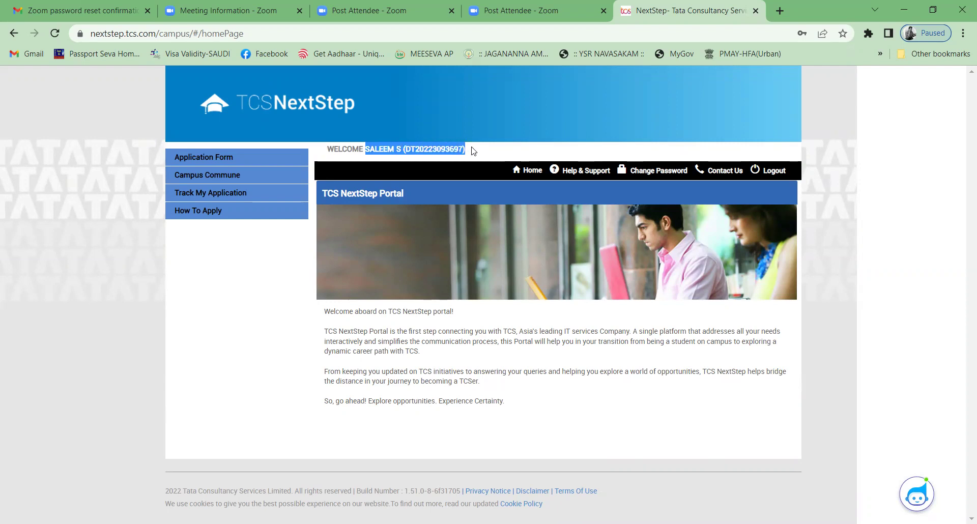
click(474, 142)
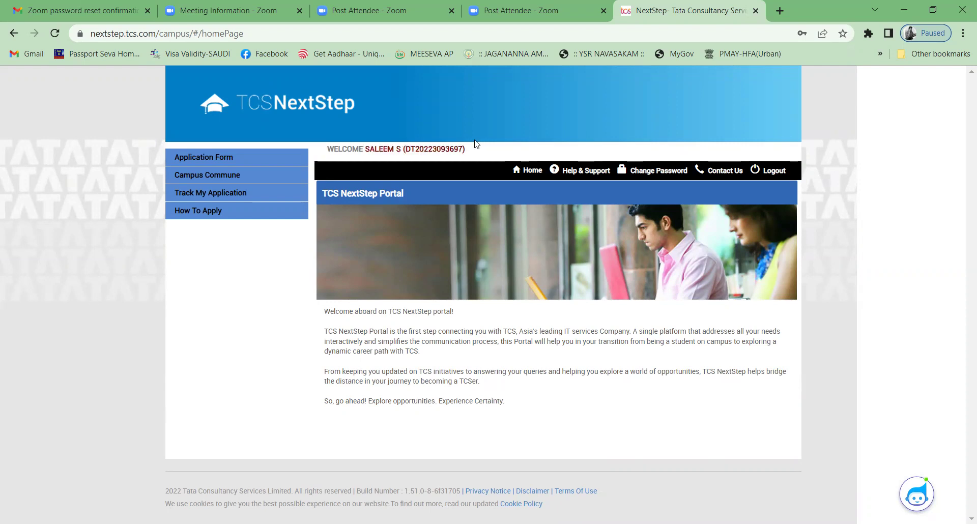
click(233, 157)
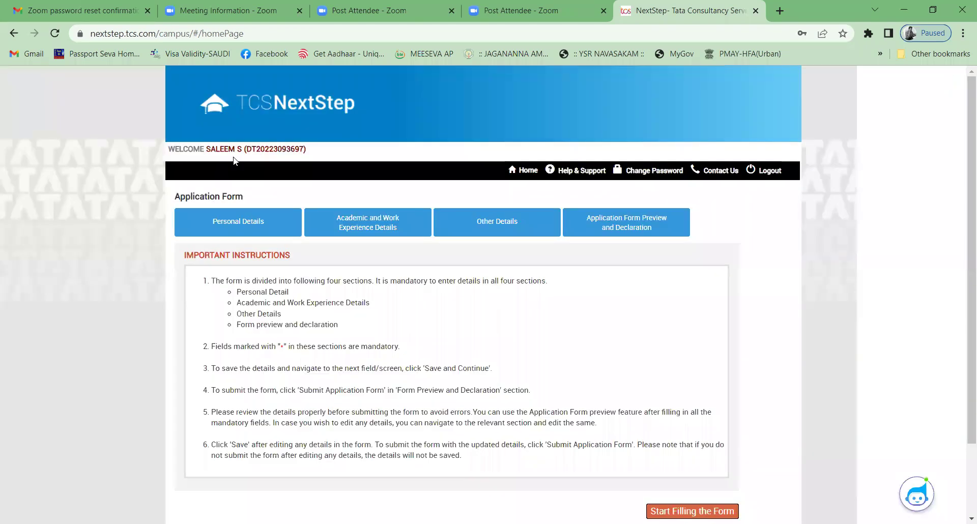
scroll(233, 159, down, 2)
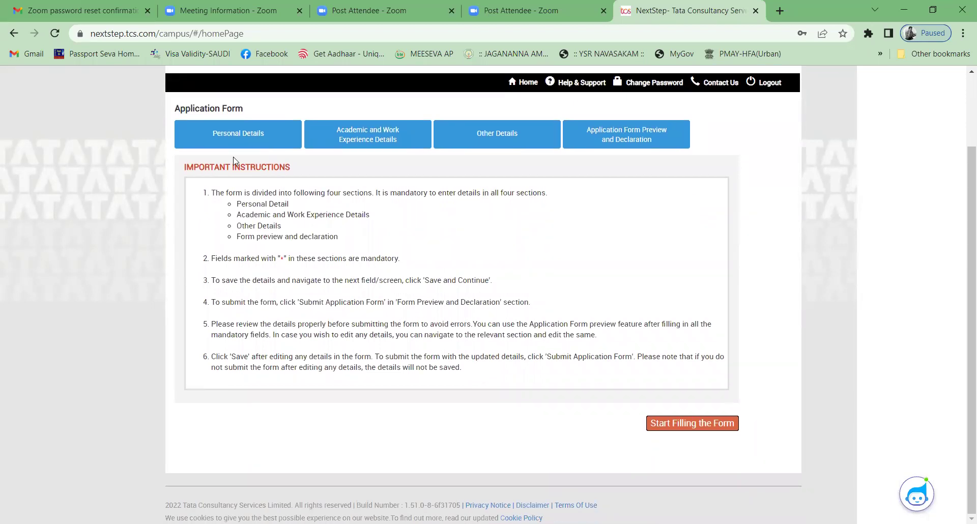
click(695, 423)
Begin Personal Details by entering the father's first and middle names.
click(678, 429)
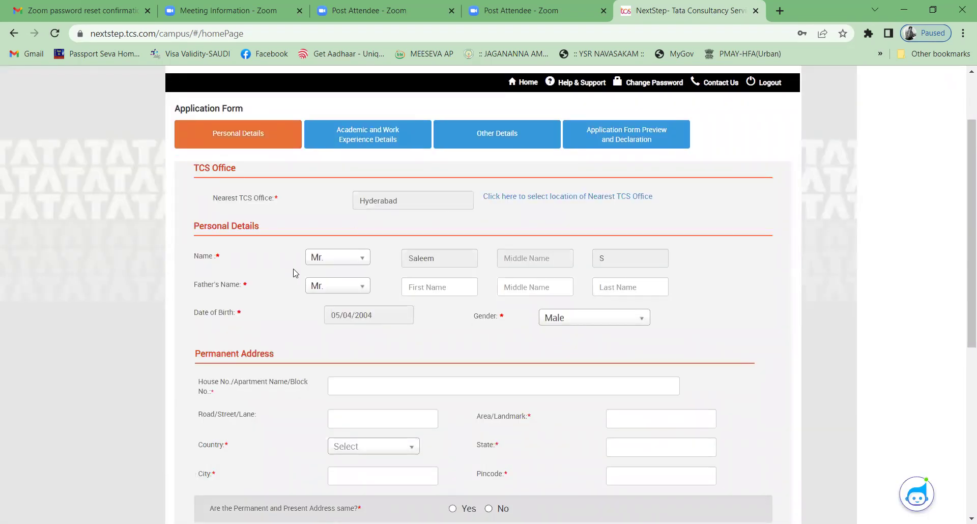
click(449, 285)
text(mdkdkdk)
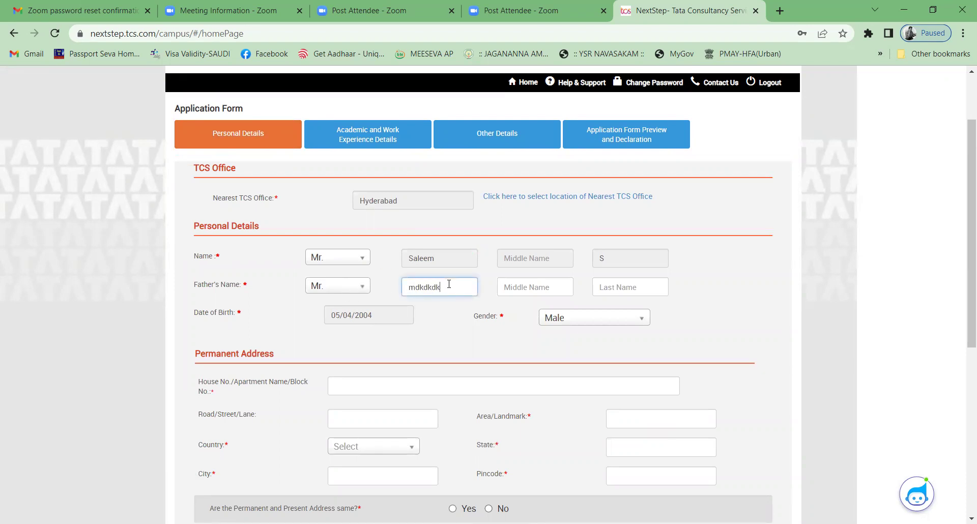
key(Tab)
text(kdkd)
key(Tab)
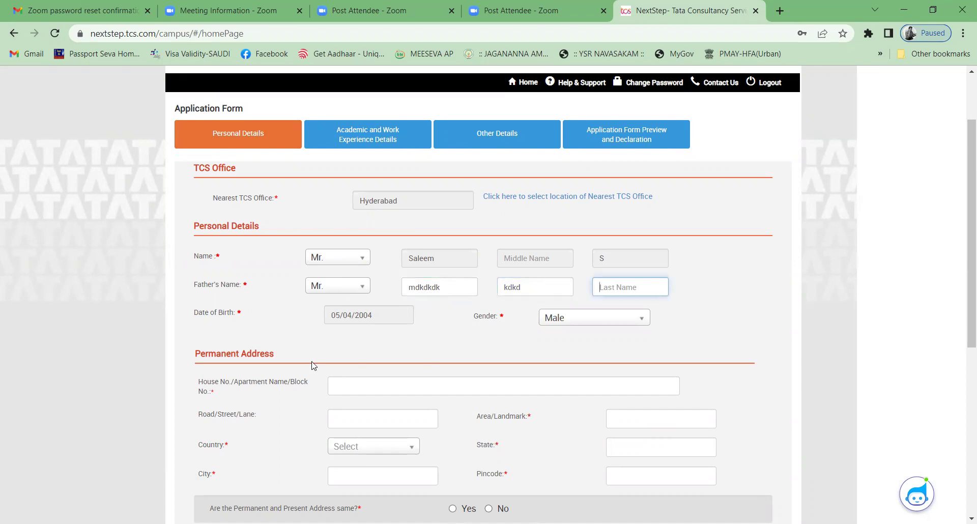
scroll(312, 365, down, 3)
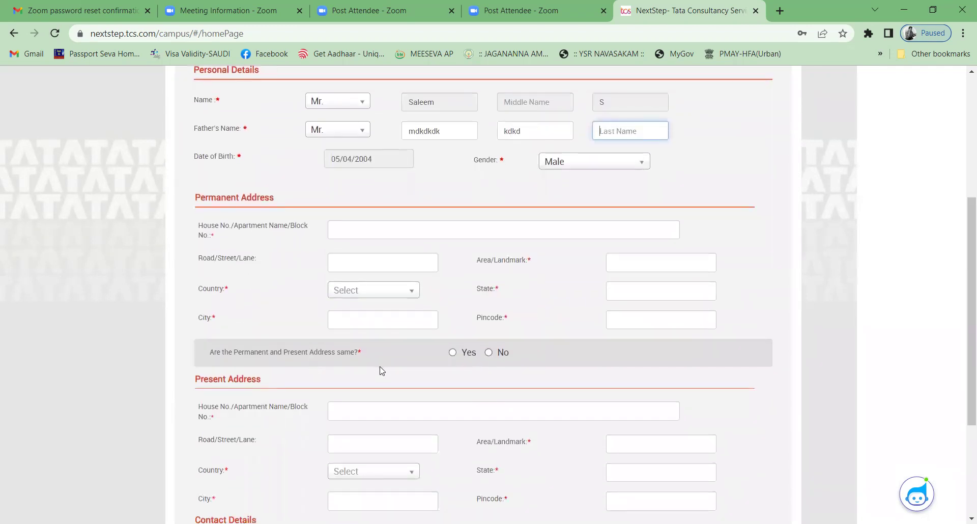
Enter the permanent address house number, road/street and area/landmark.
click(360, 223)
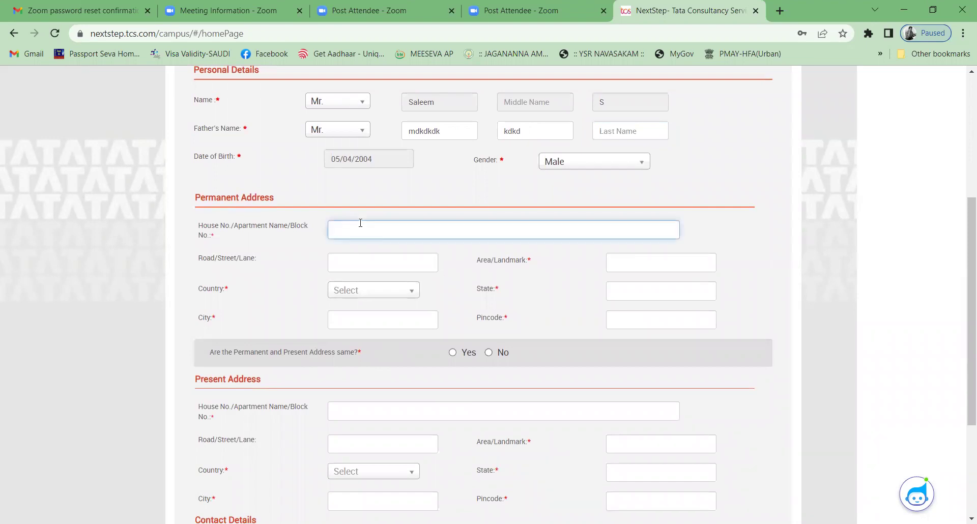
text(6 mmdmdmid)
key(Tab)
text(kdkd)
key(Tab)
text(kdkd)
Set the permanent address country to India, state Andhra Pradesh, city Kadapa.
key(Tab)
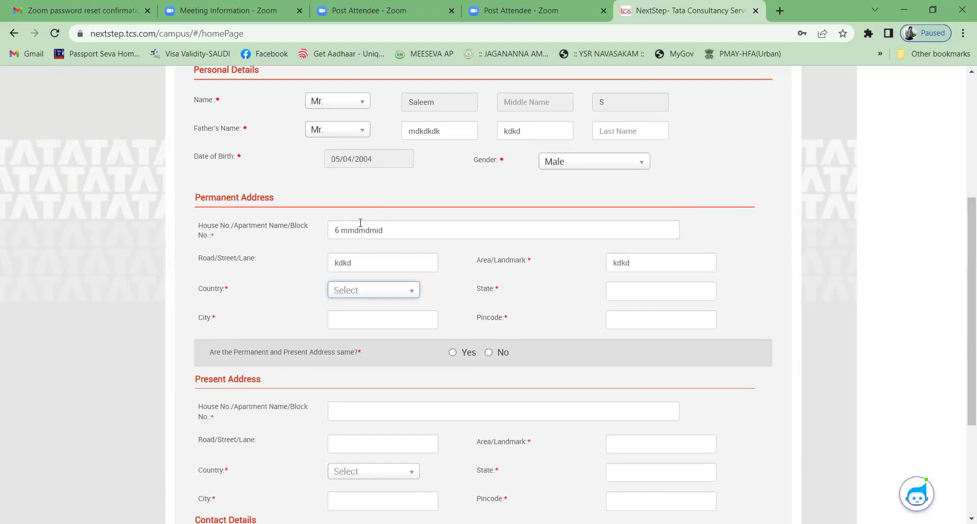
text(ind)
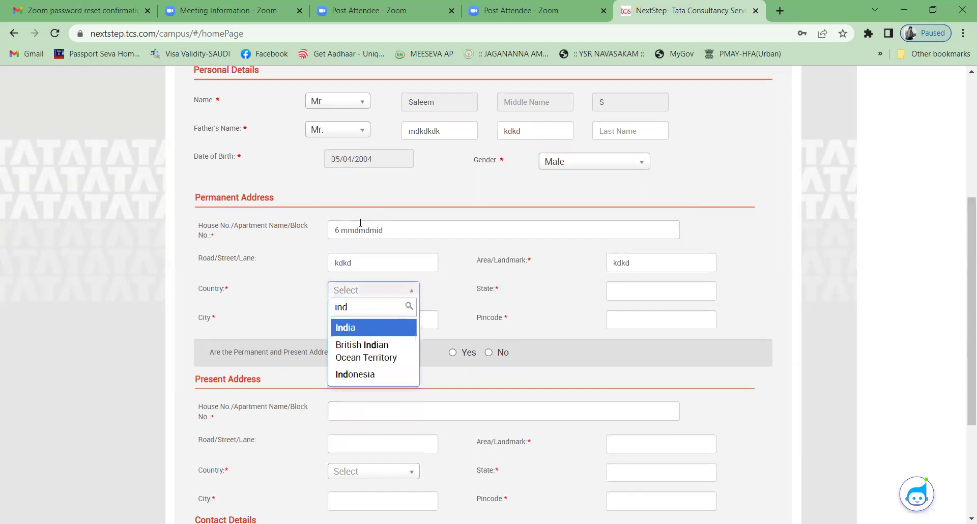
key(Return)
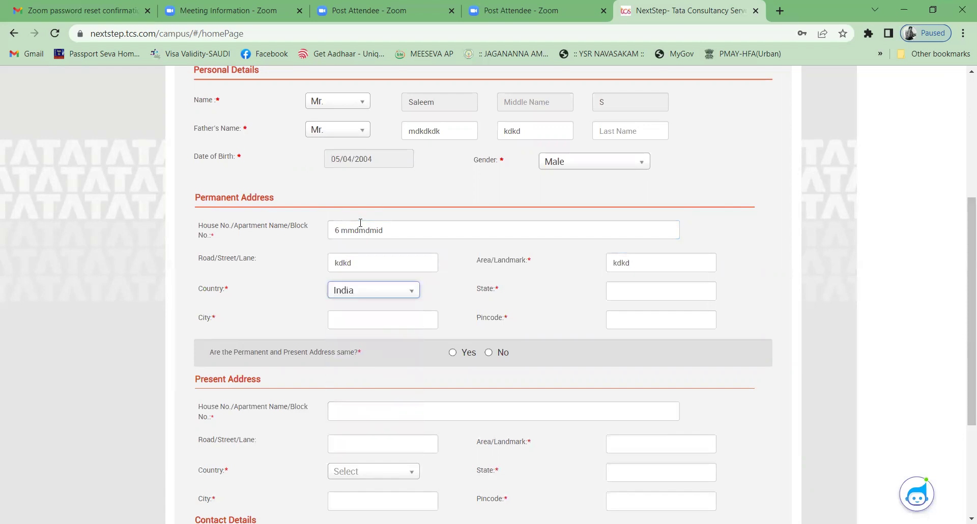
key(Tab)
text(andh)
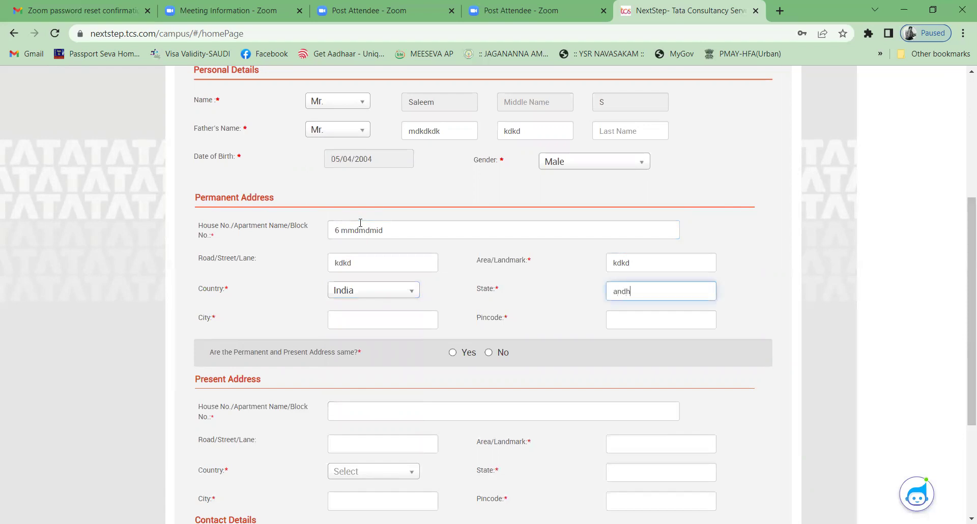
text(ra pradesh)
key(ctrl+a)
key(Tab)
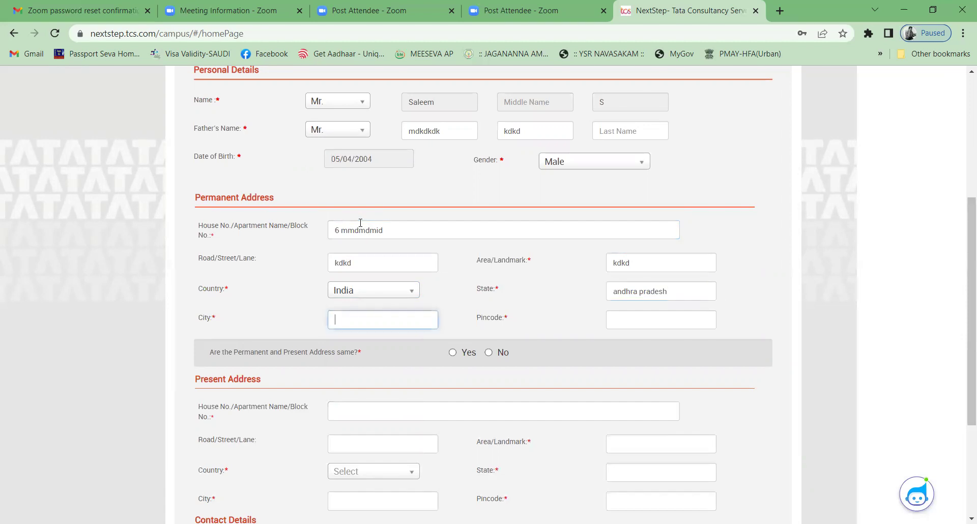
text(kadapa)
key(Tab)
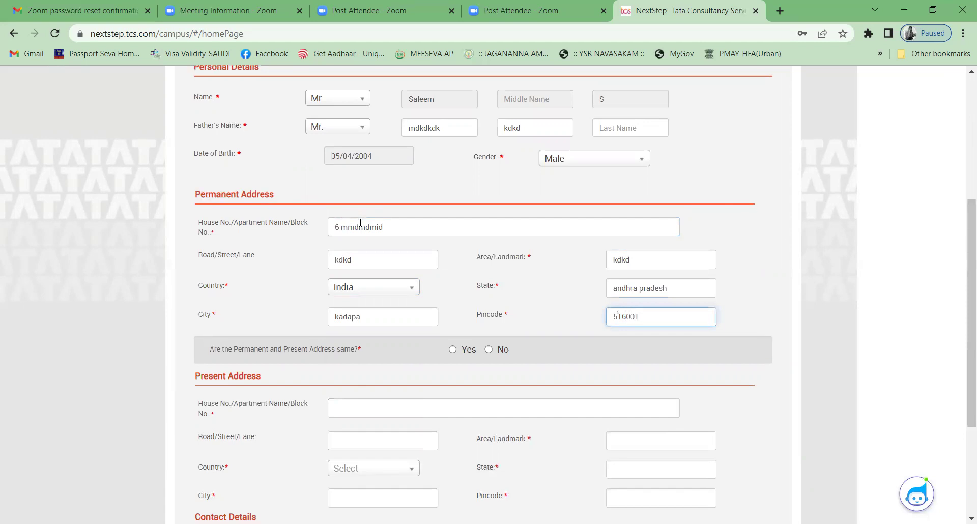
scroll(360, 223, down, 3)
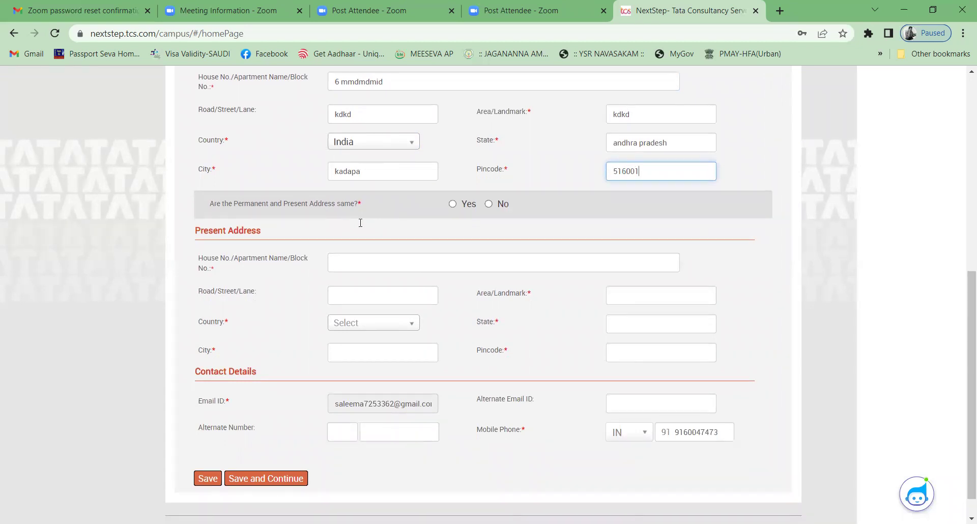
key(Tab)
key(space)
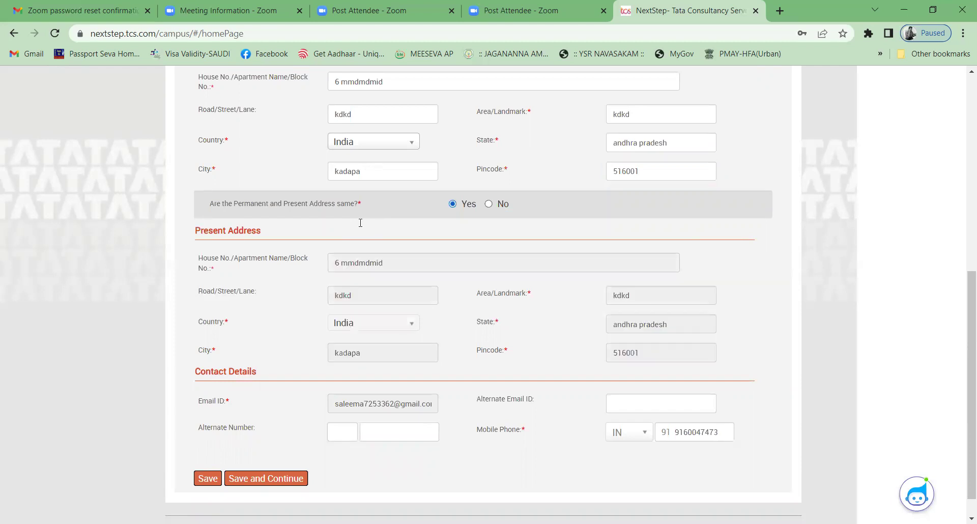
key(Right)
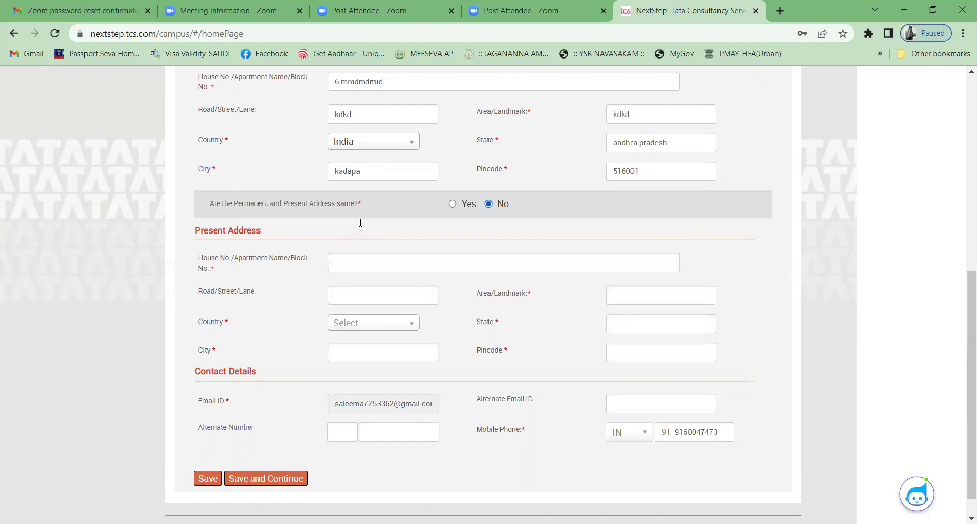
key(Left)
scroll(360, 223, down, 1)
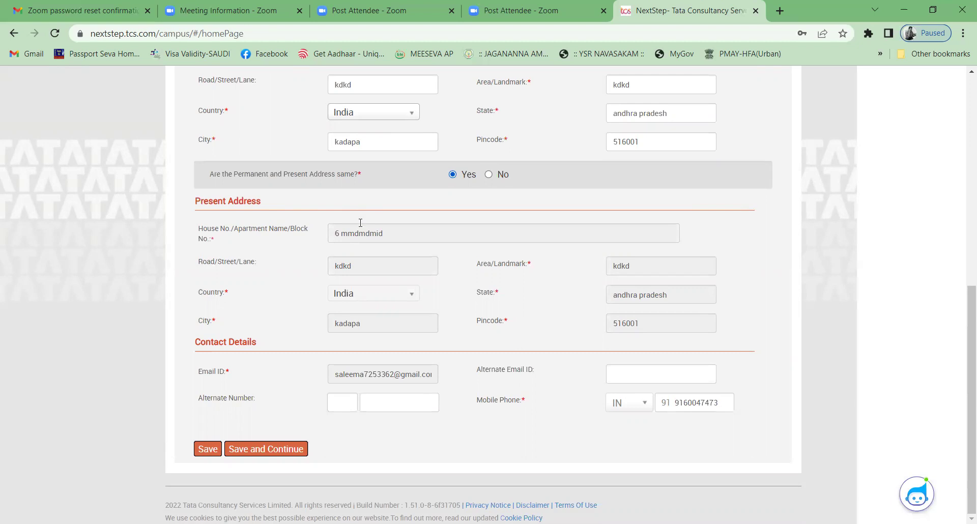
key(Return)
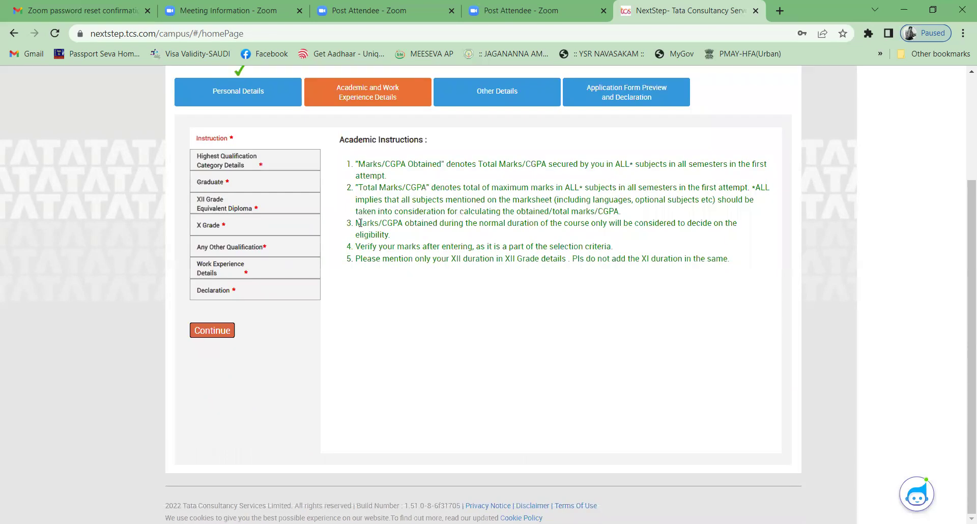
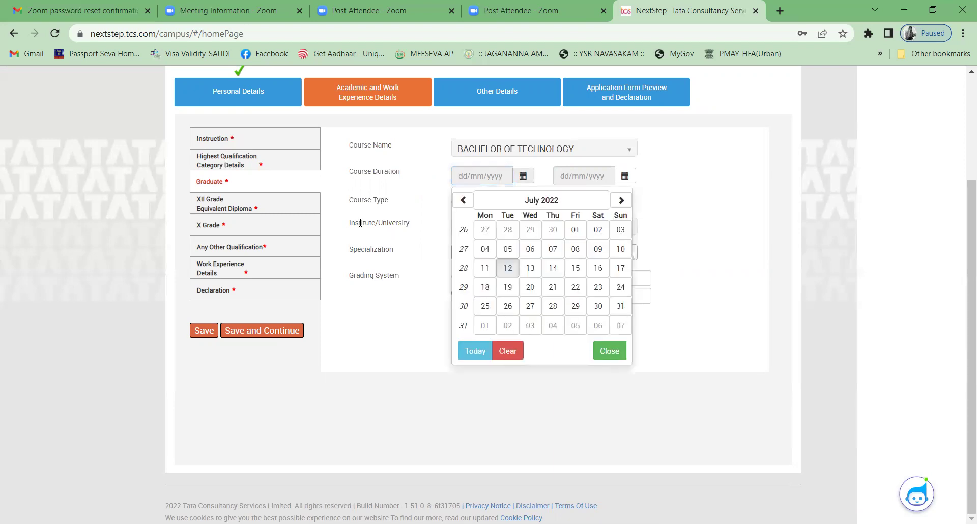
Set the graduate course start date to 20/06/2019 in the date picker.
key(ctrl+Up)
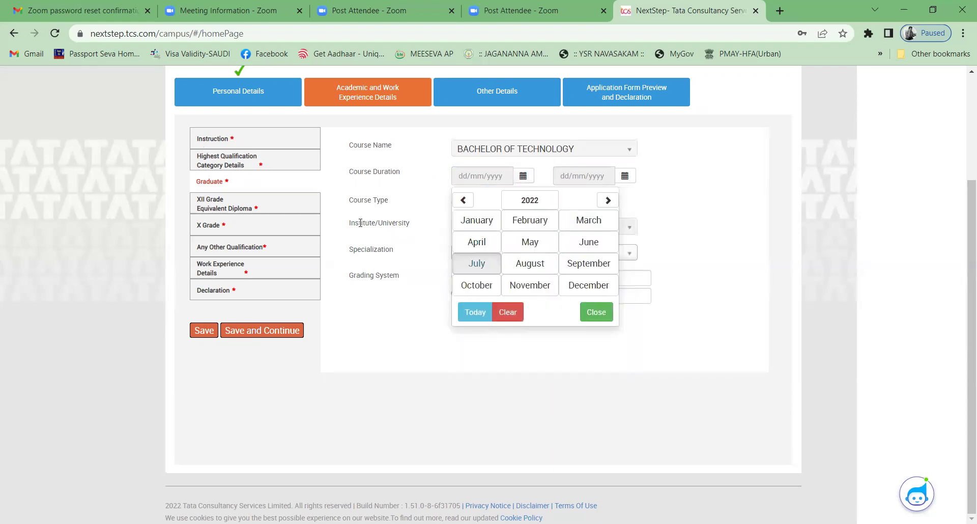
key(ctrl+Up)
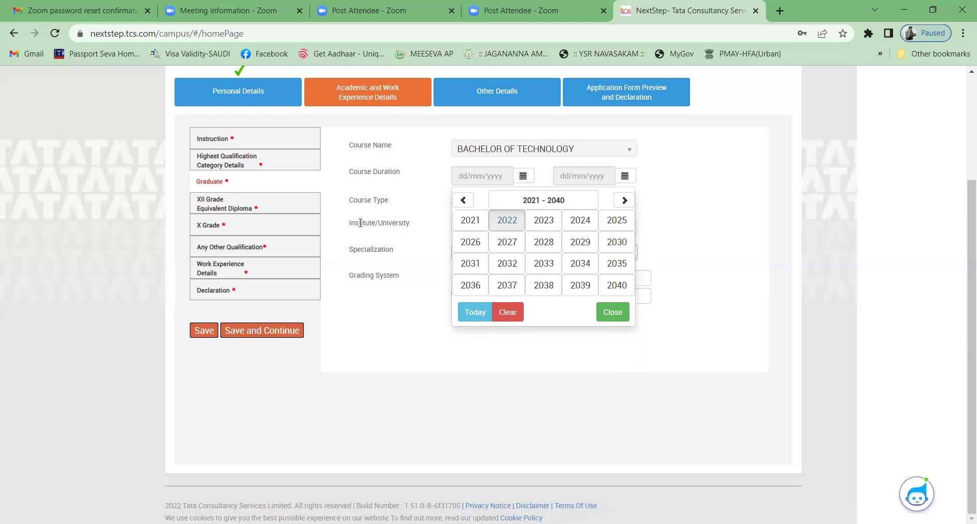
key(Tab)
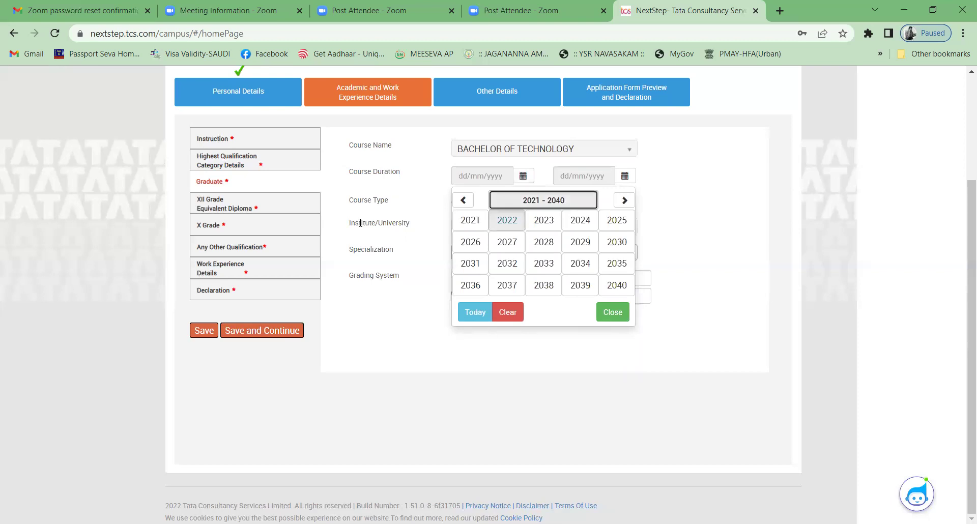
key(shift+Tab)
key(Return)
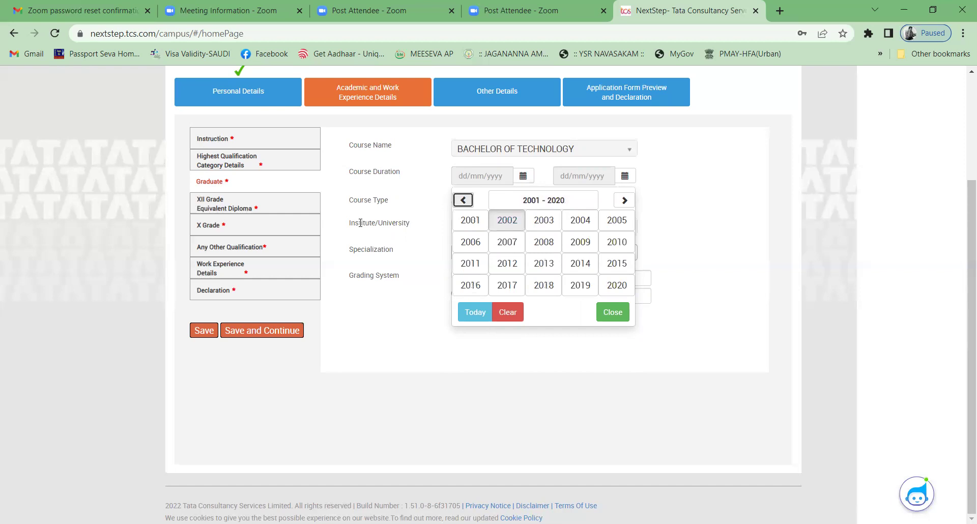
key(Down)
key(Down)
key(Down)
key(Right)
key(Right)
key(Return)
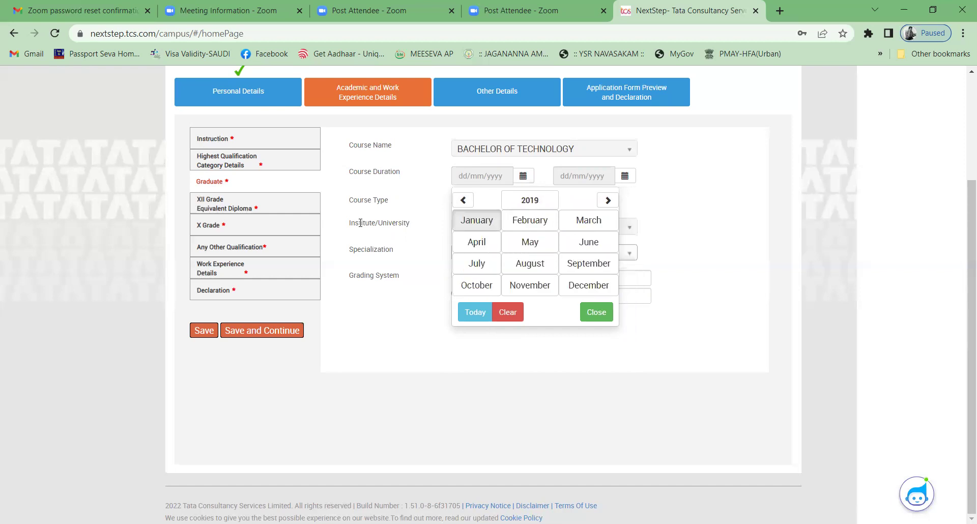
key(Down)
key(Right)
key(Right)
key(Return)
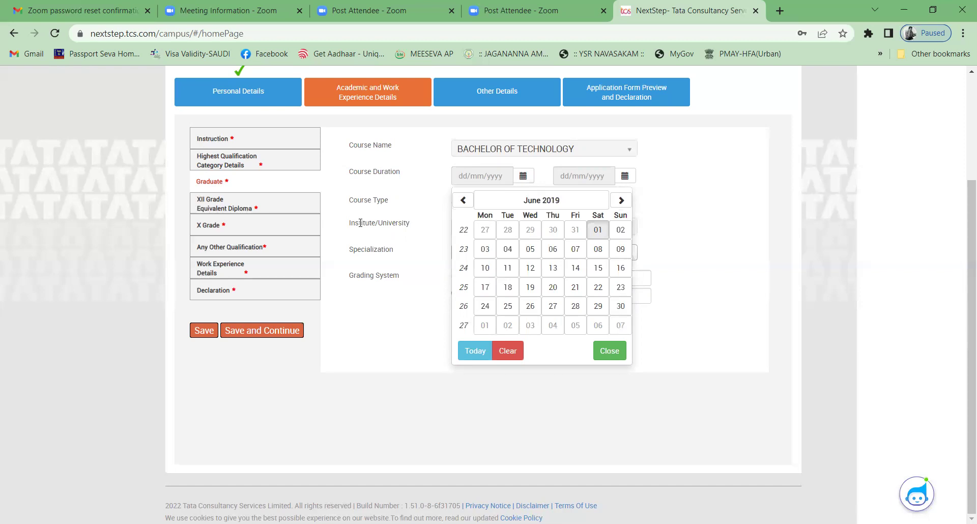
key(Down)
key(Down)
key(Down)
key(Left)
key(Left)
key(Return)
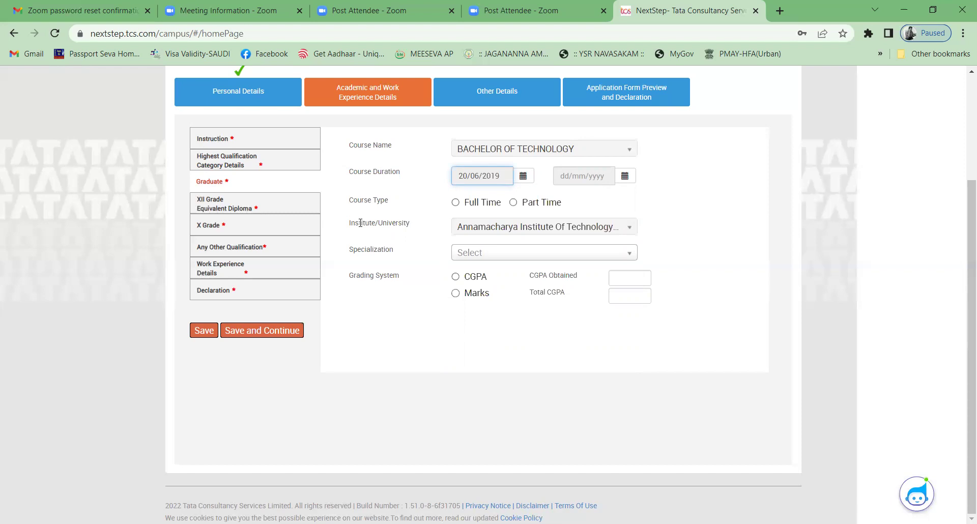
Set the course end date to 17/08/2023 and mark the course as Full Time.
key(Tab)
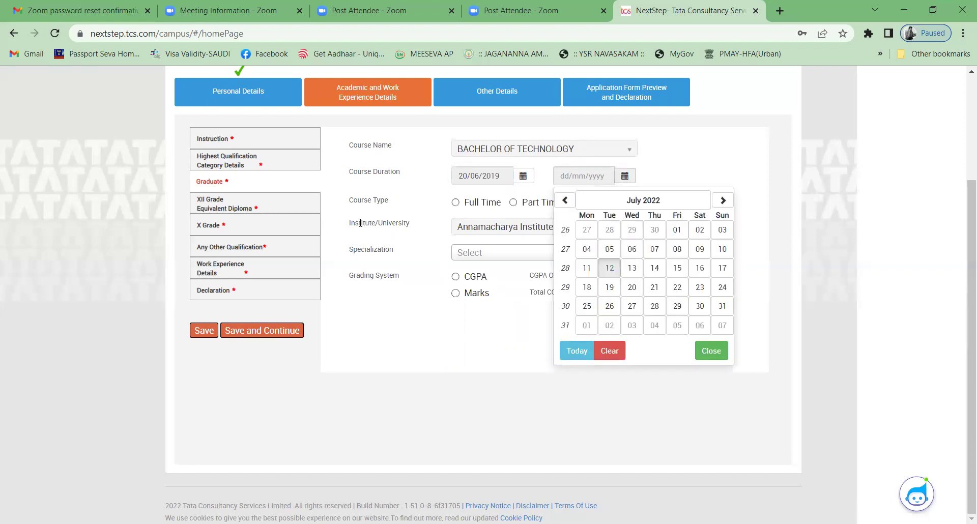
key(ctrl+Up)
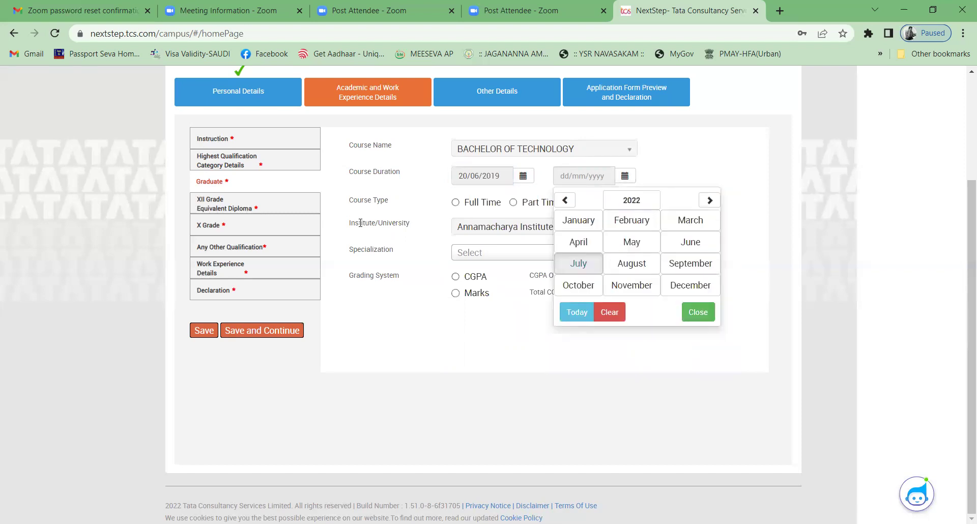
key(ctrl+Up)
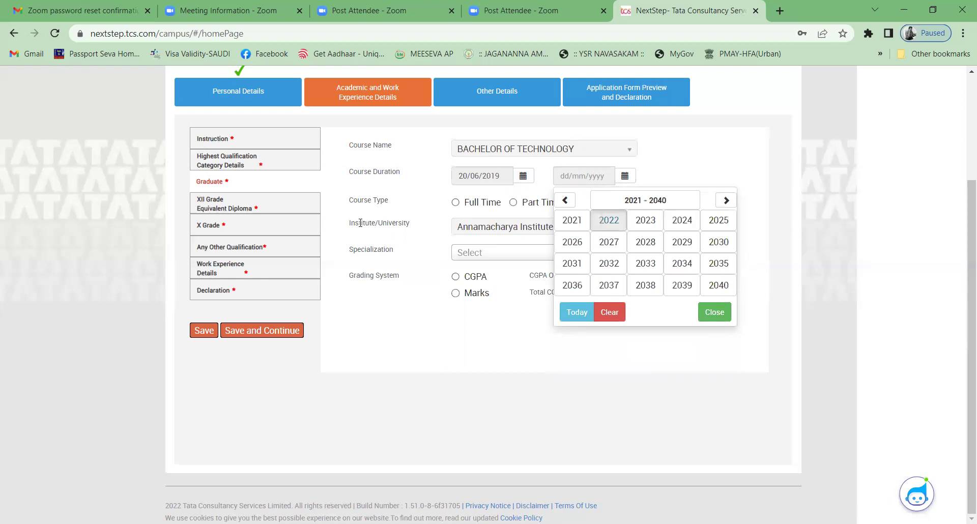
key(Page_Up)
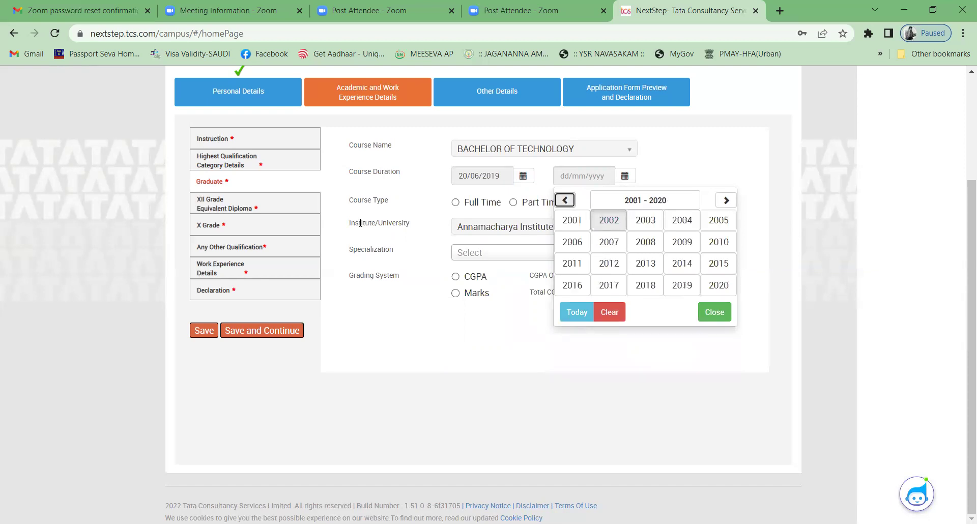
key(Page_Down)
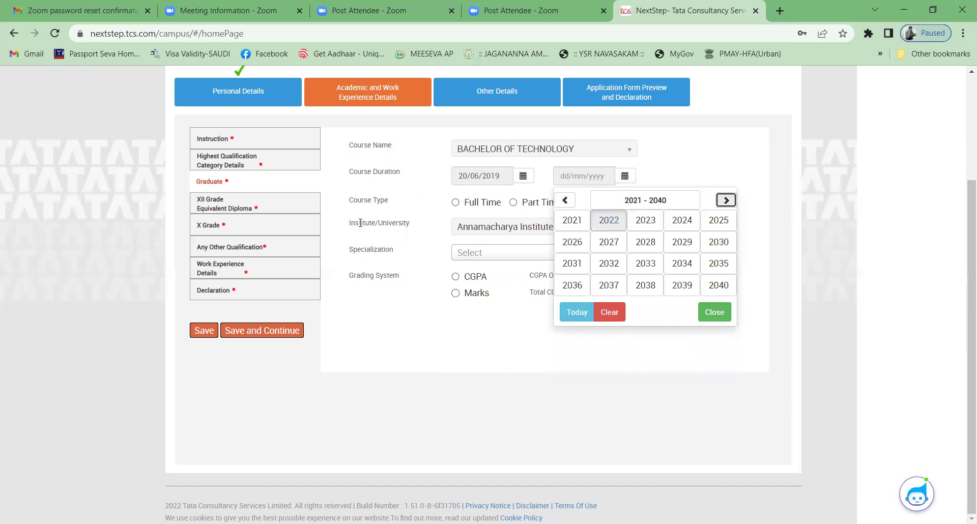
key(Right)
key(Return)
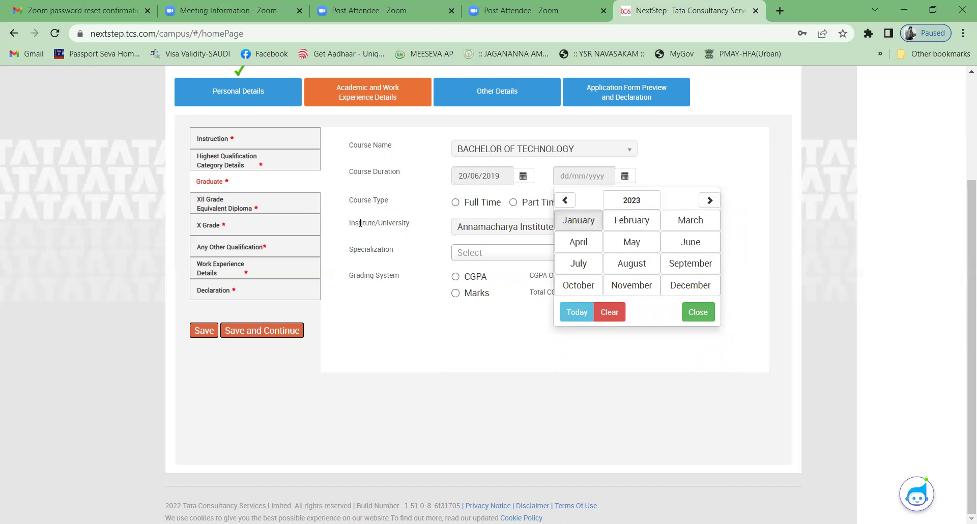
key(Down)
key(Down)
key(Right)
key(Return)
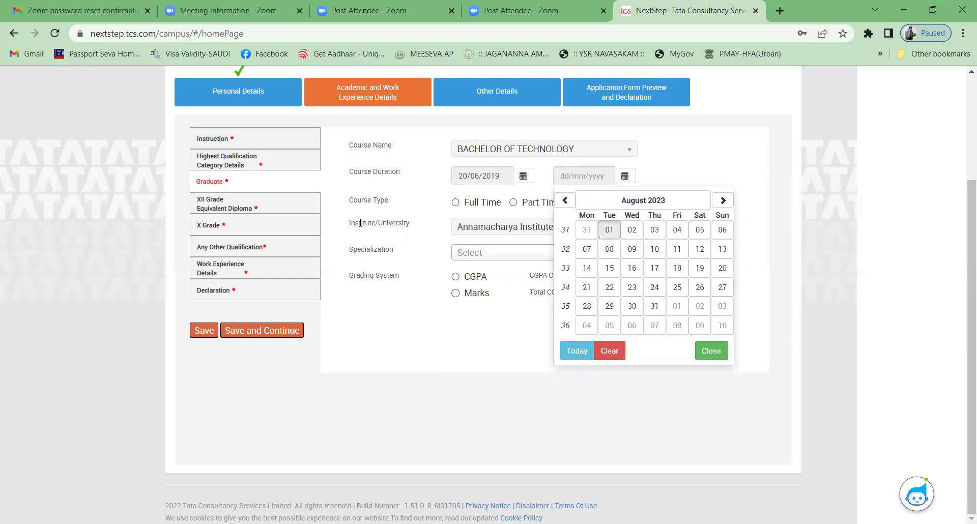
key(Down)
key(Down)
key(Right)
key(Right)
key(Return)
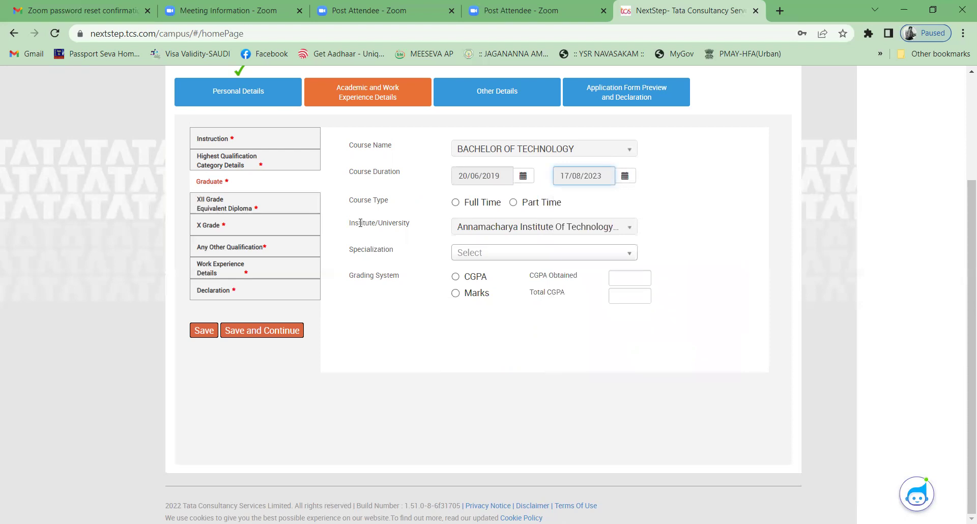
key(Tab)
key(space)
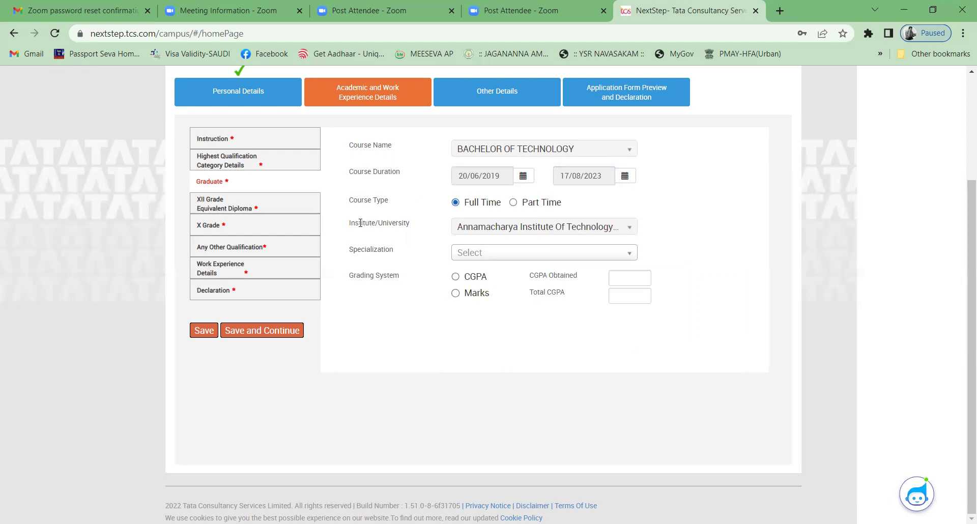
Choose ELECTRONICS & COMMUNICATION as the graduate specialization.
key(Return)
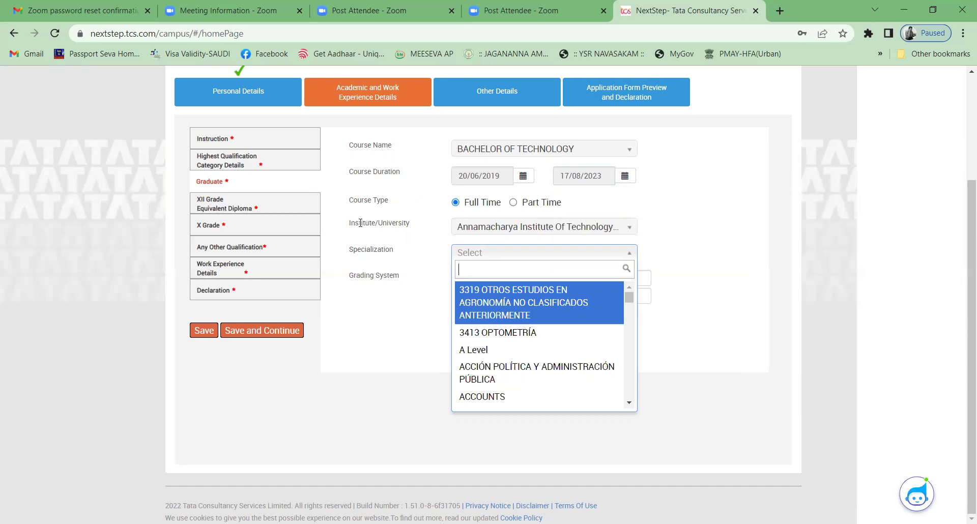
text(elect)
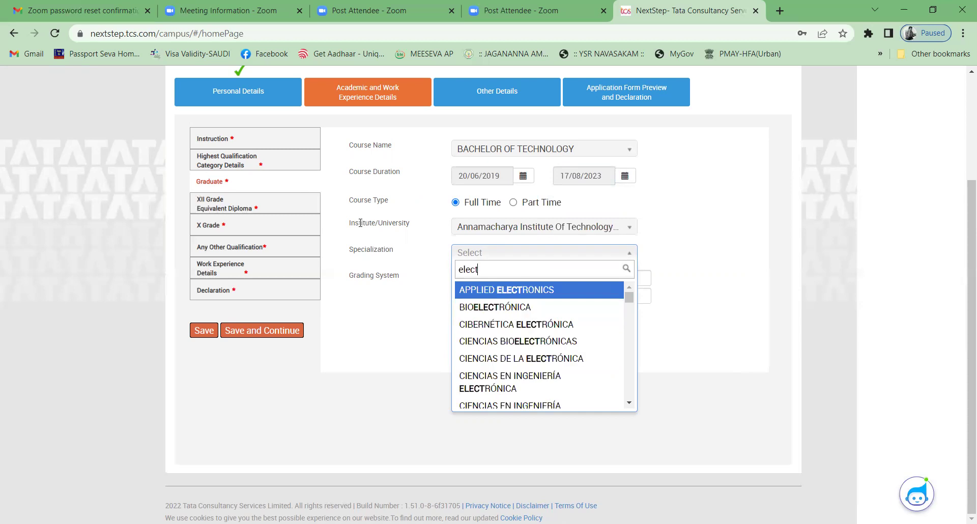
text(ronics)
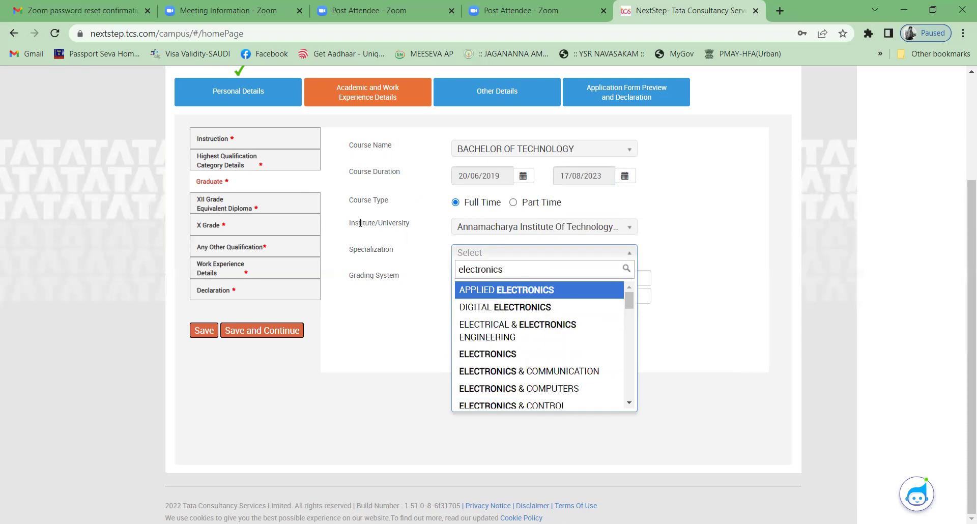
scroll(539, 346, down, 1)
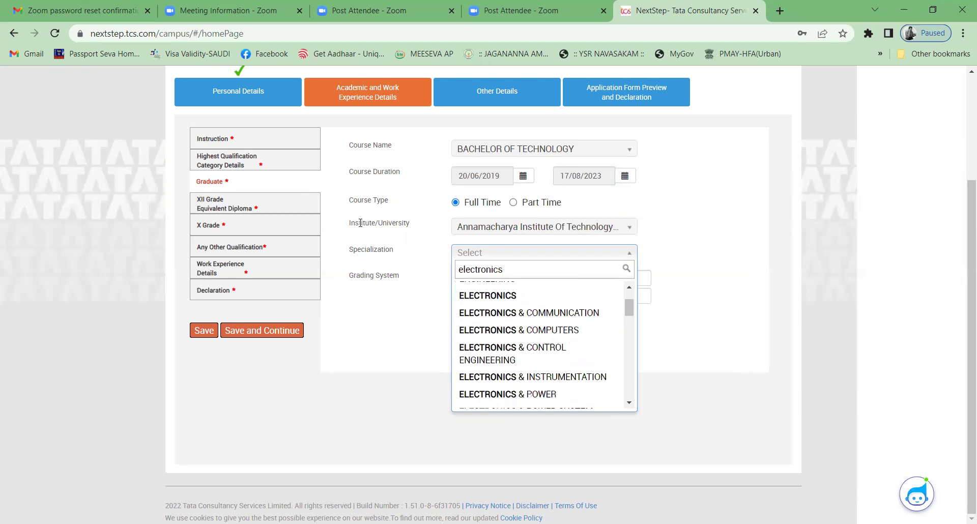
key(Return)
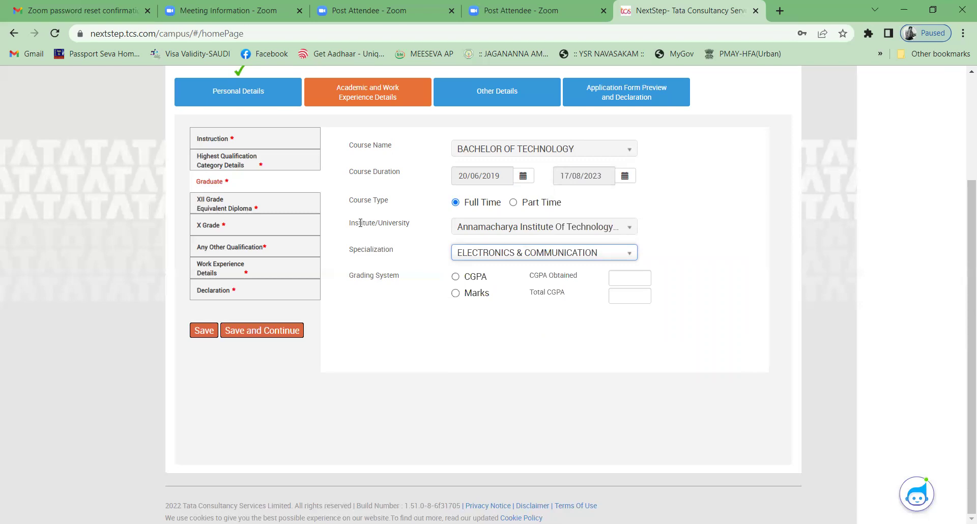
Grade by CGPA with 8 of 10 (80.00%) and save the graduate details.
key(Tab)
key(space)
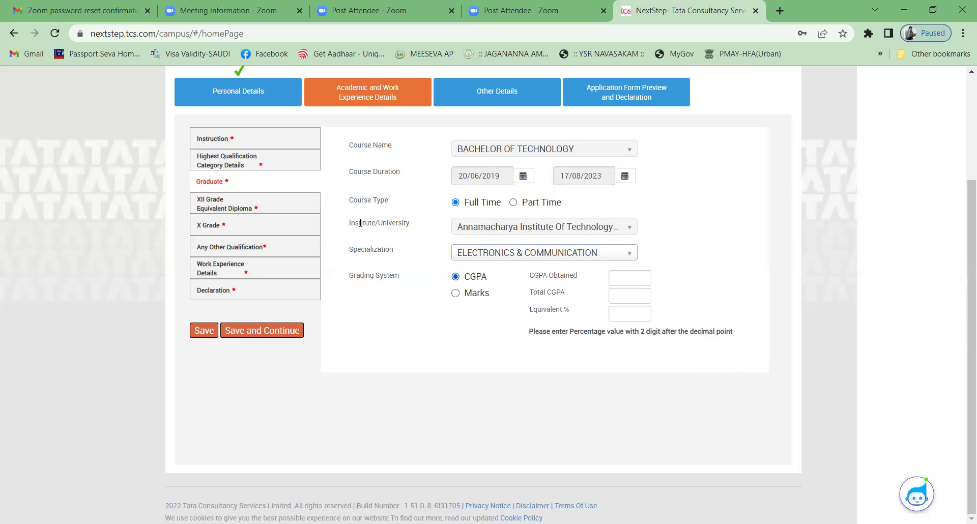
key(Tab)
text(8)
key(Tab)
text(10)
key(Tab)
key(Tab)
text(80)
text(.00)
key(Return)
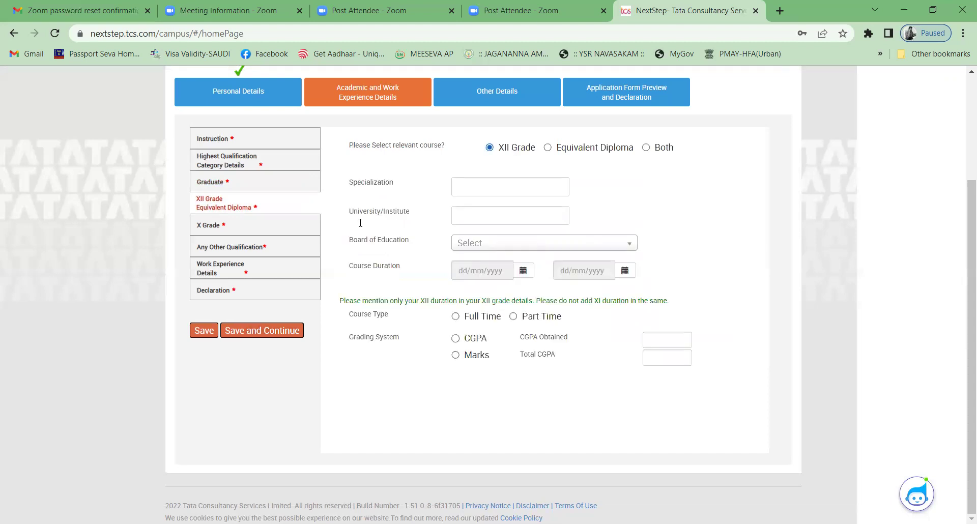
Enter XII specialization MPC, institute NAGARJUNA JUNIOR COLLEGE KADAR, and State Board as board.
key(Tab)
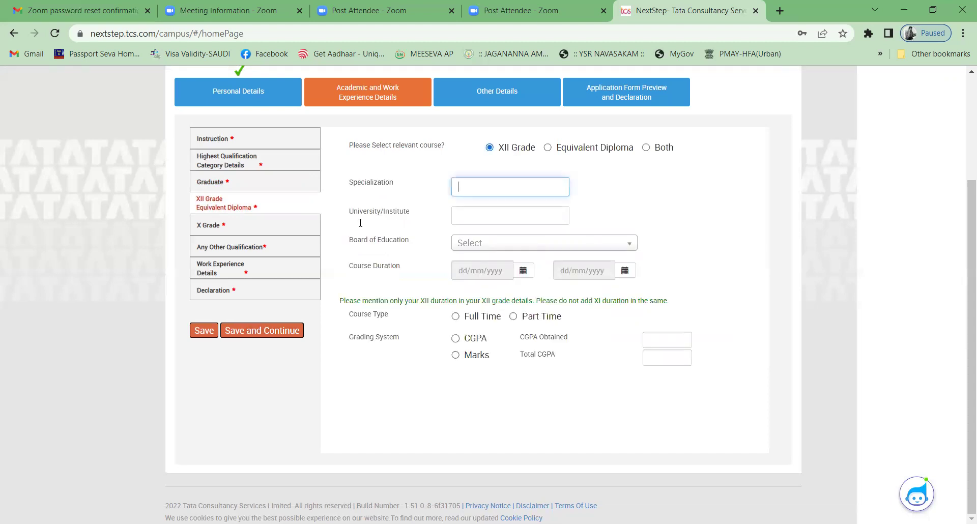
text(MPC)
key(Tab)
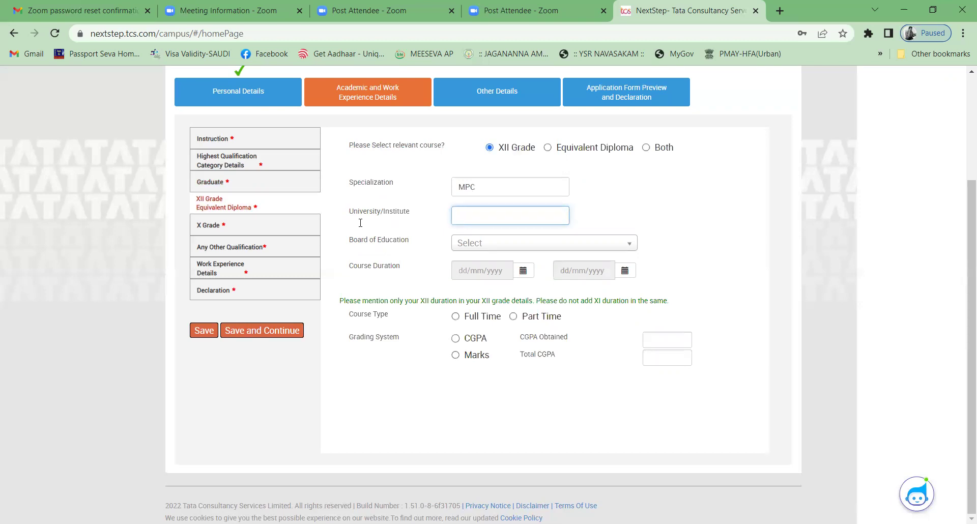
text(NAGARJUNA JUNIOR COLL)
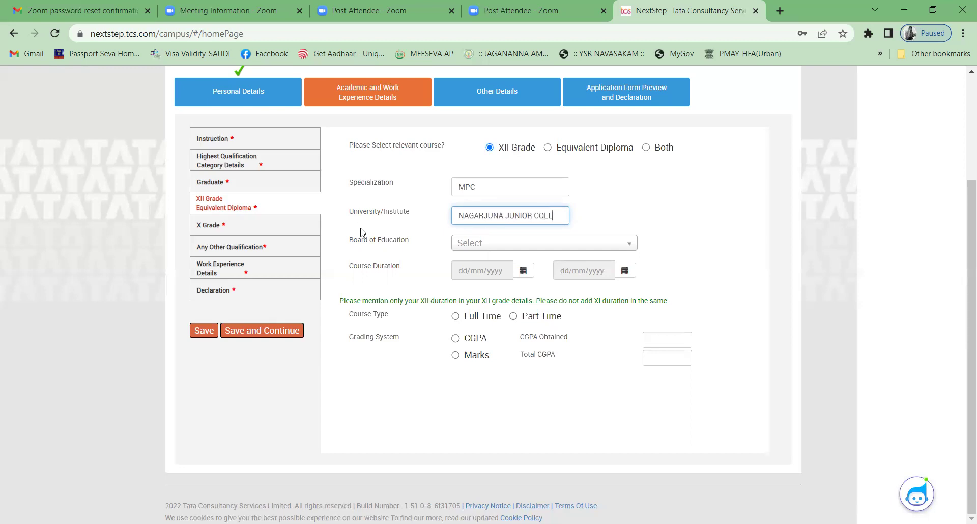
text(EGE KADAR)
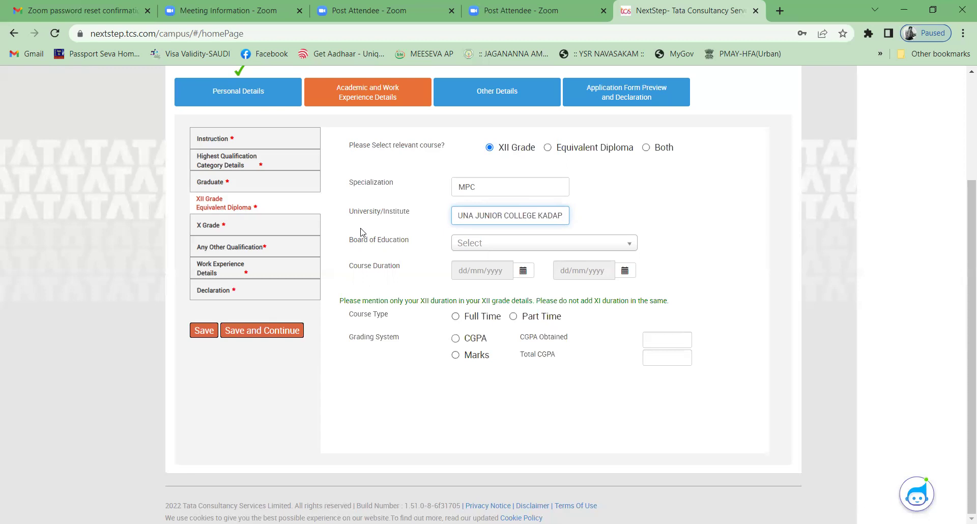
key(Tab)
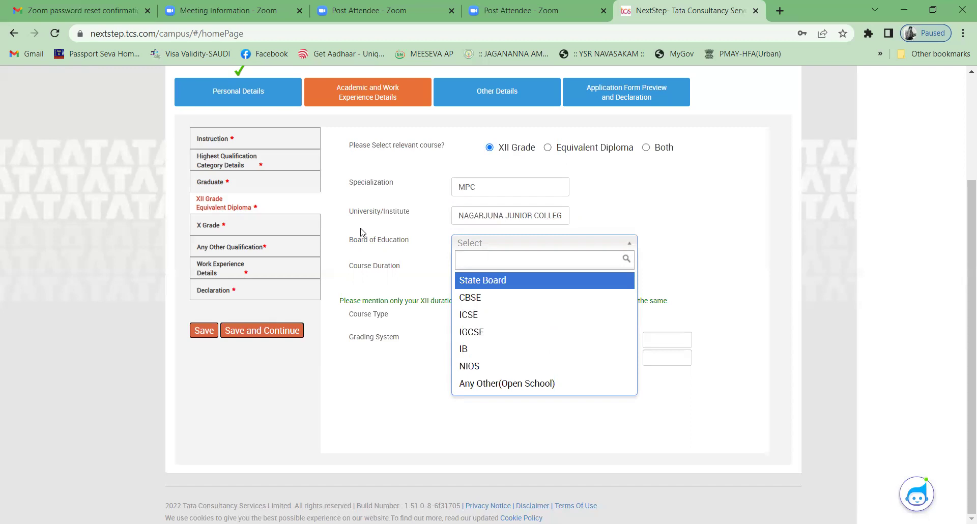
key(Return)
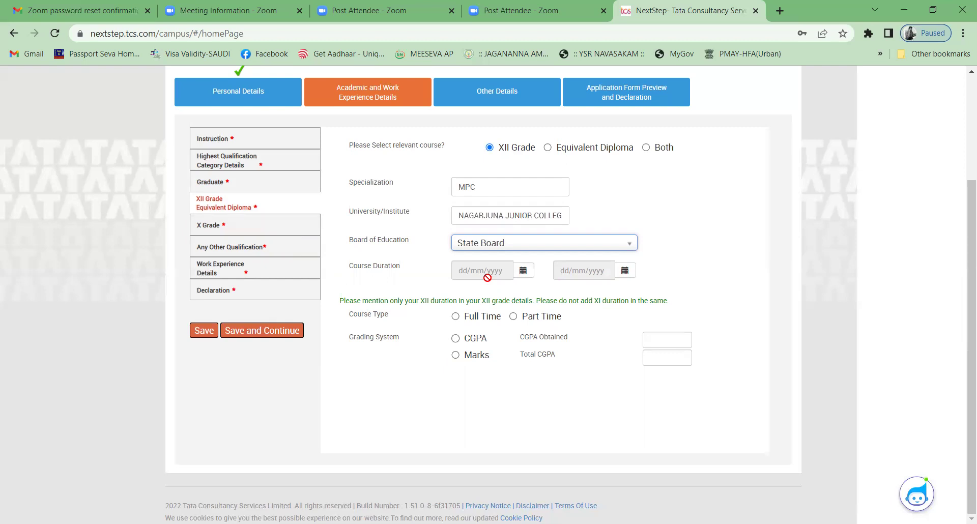
Set the XII course start date to 06/06/2018.
click(523, 272)
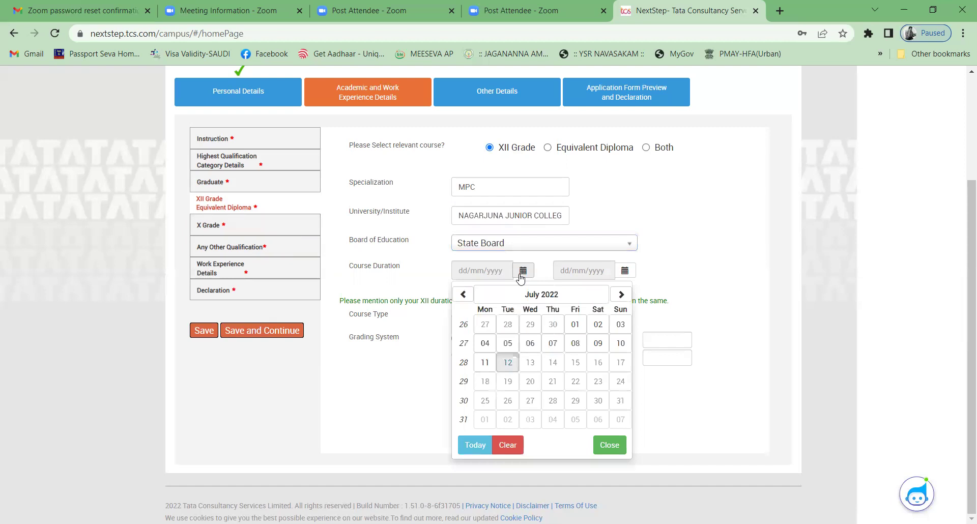
click(542, 294)
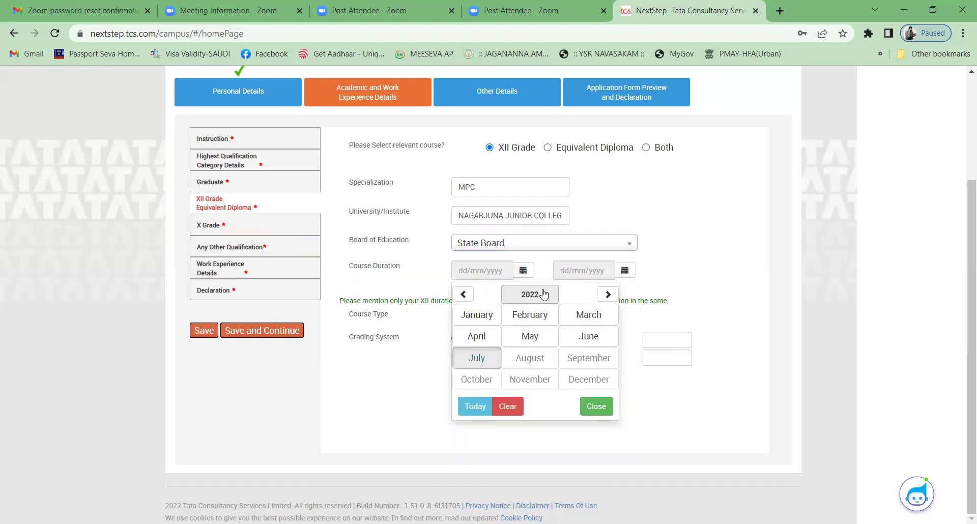
click(544, 294)
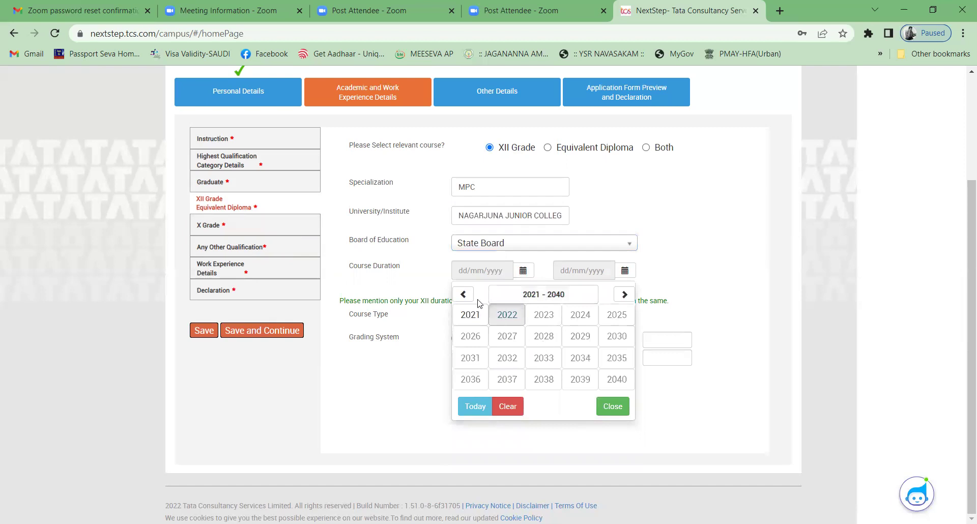
click(463, 294)
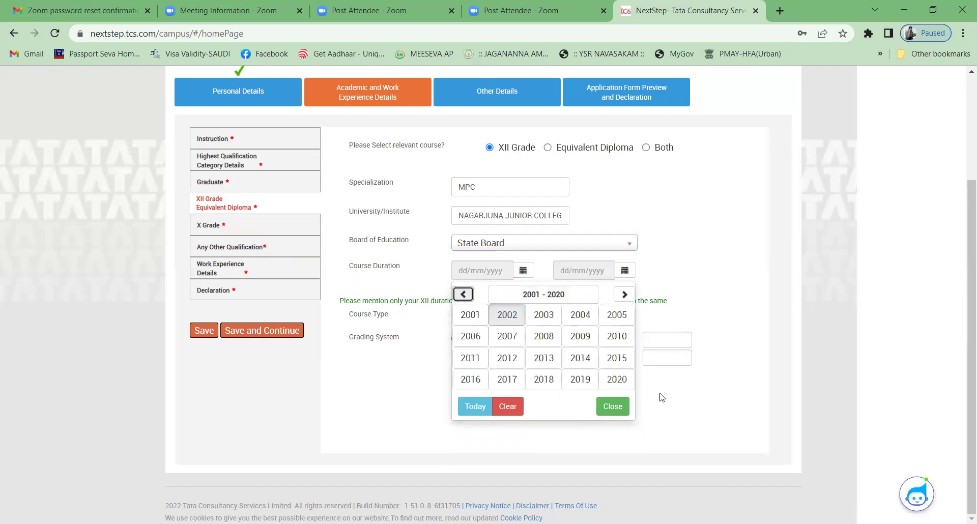
click(550, 385)
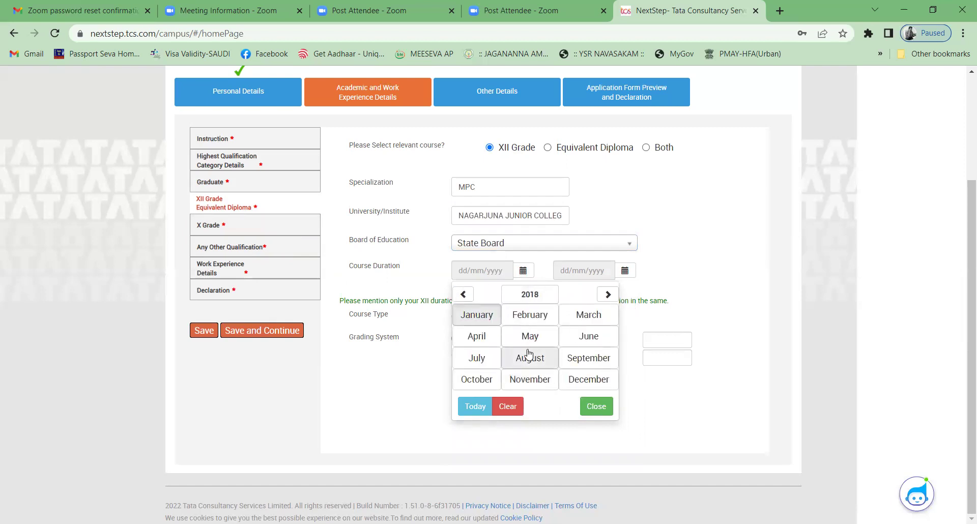
click(592, 342)
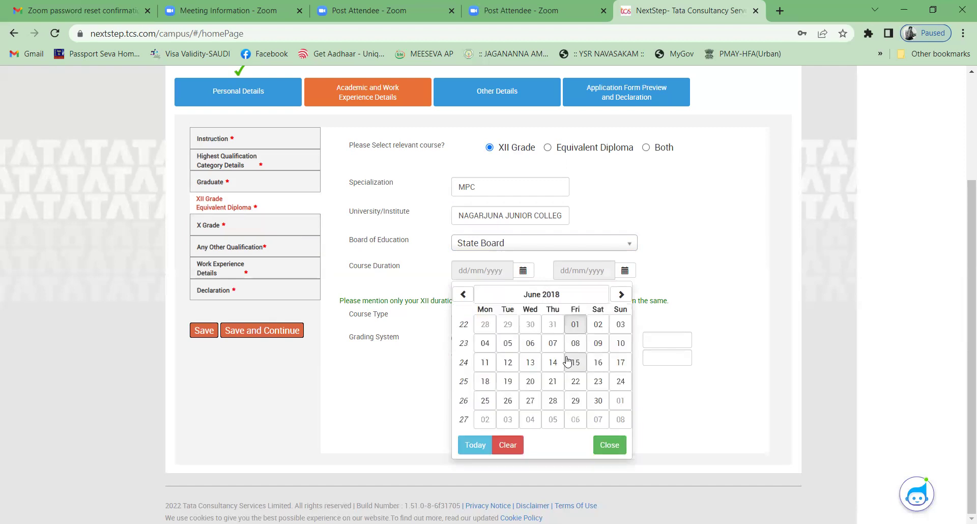
click(531, 344)
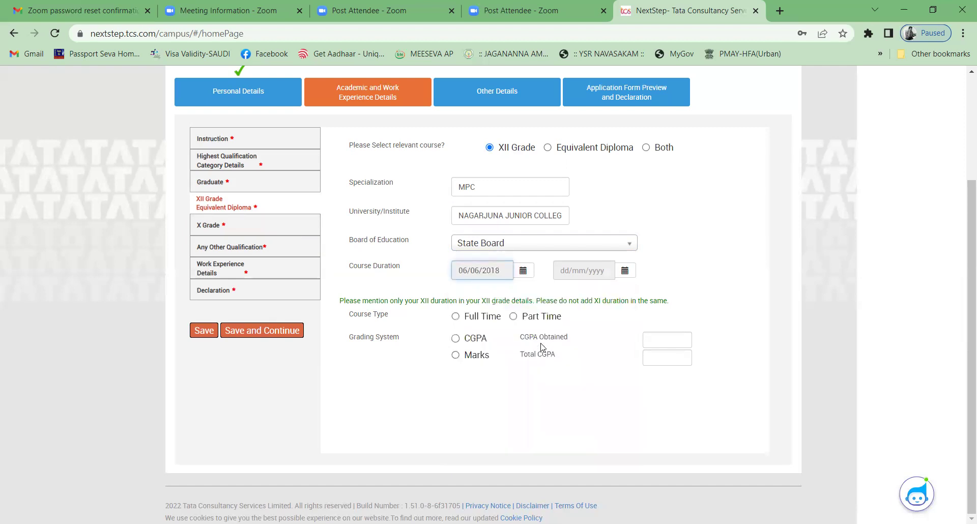
Set the XII course end date to 29/05/2019.
click(623, 271)
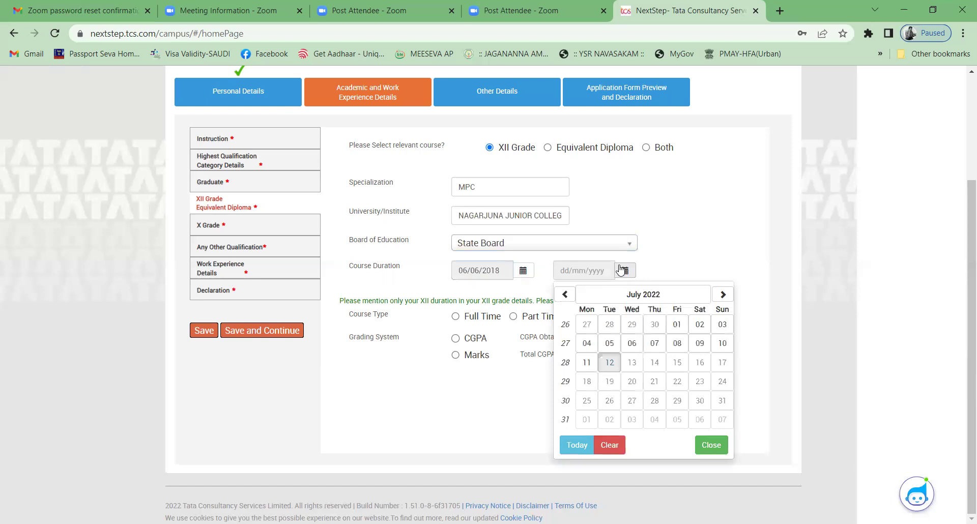
click(668, 296)
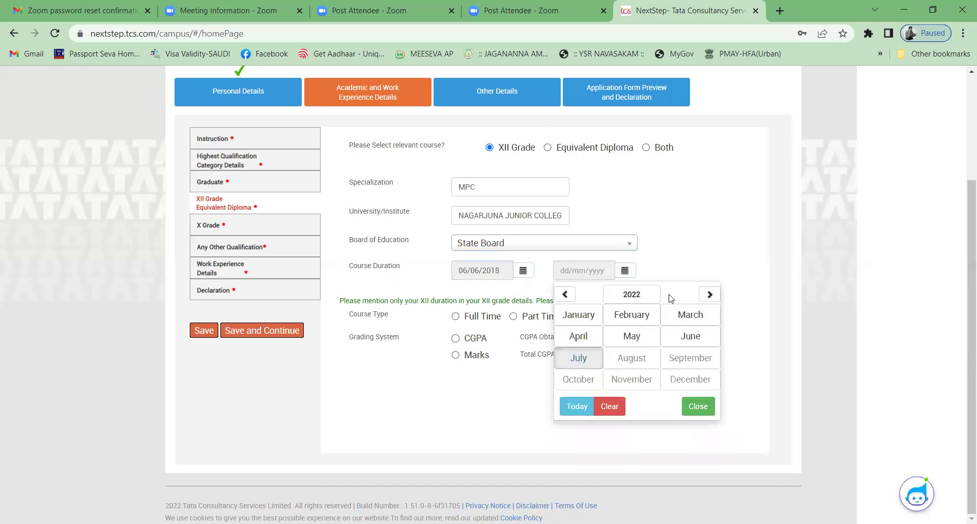
click(606, 296)
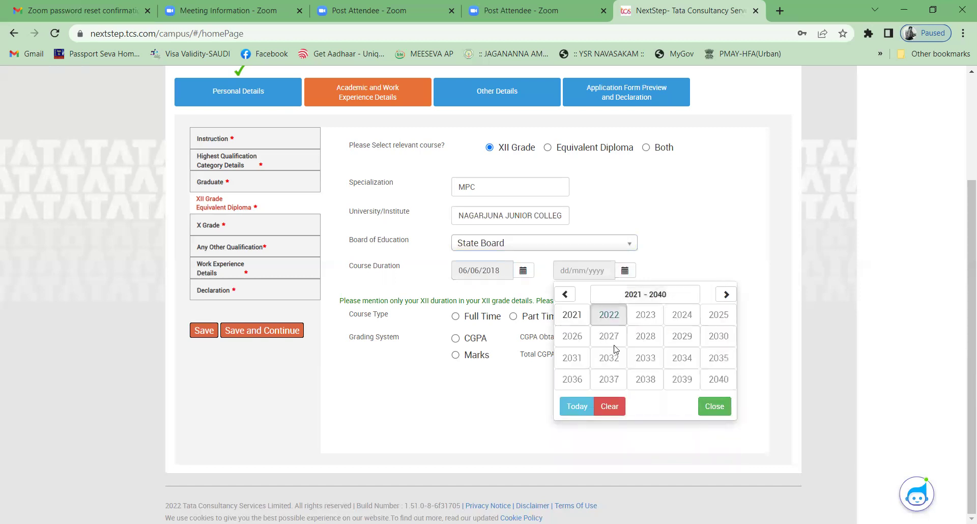
click(566, 297)
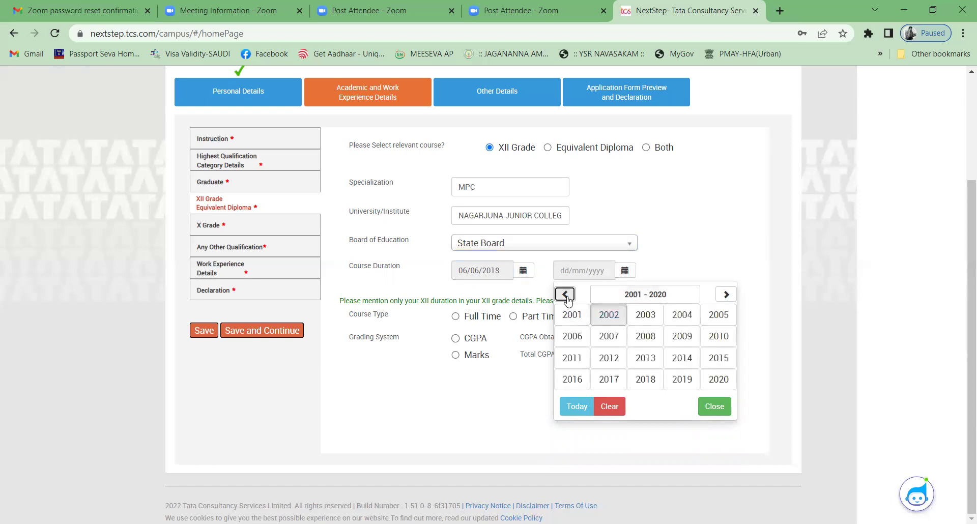
click(693, 388)
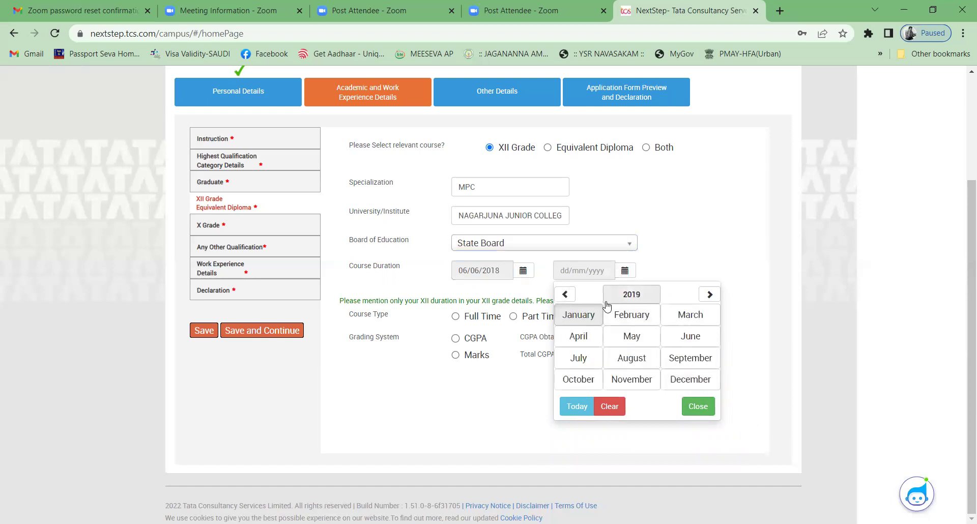
click(630, 343)
click(632, 400)
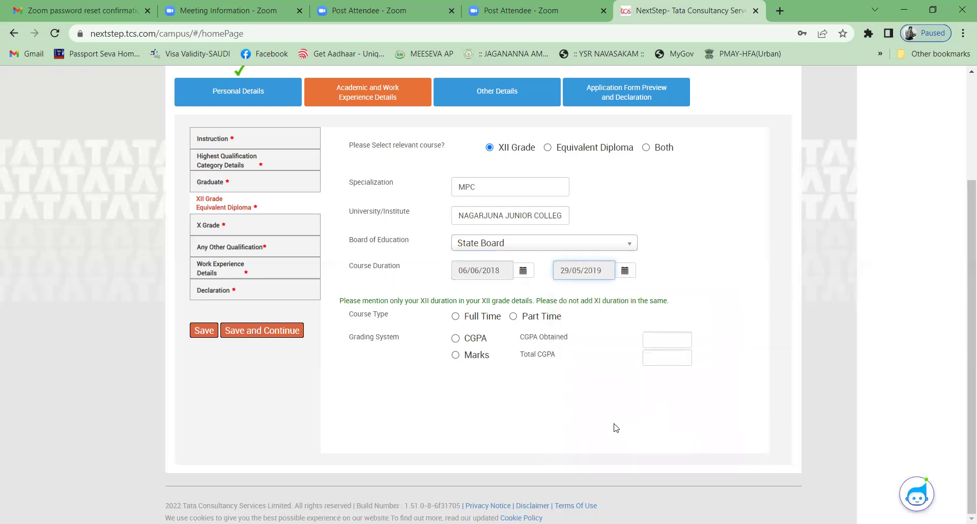
Mark XII as Full Time with 890 of 1000 marks and save the XII details.
click(455, 316)
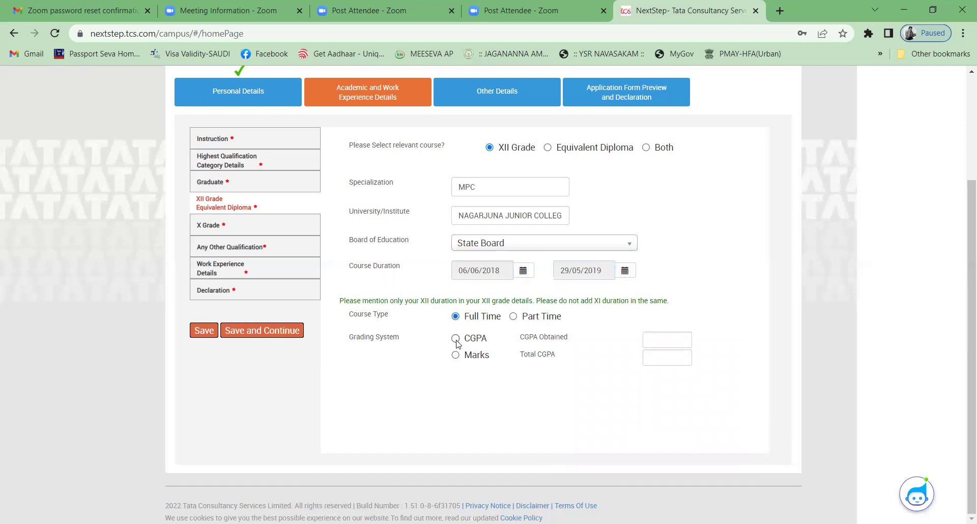
click(455, 355)
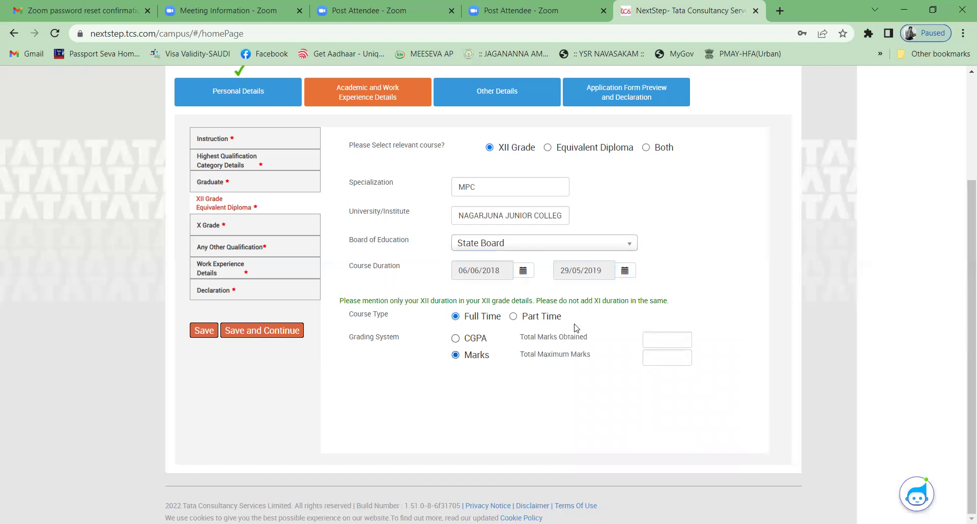
click(676, 332)
text(890)
click(667, 359)
text(1000)
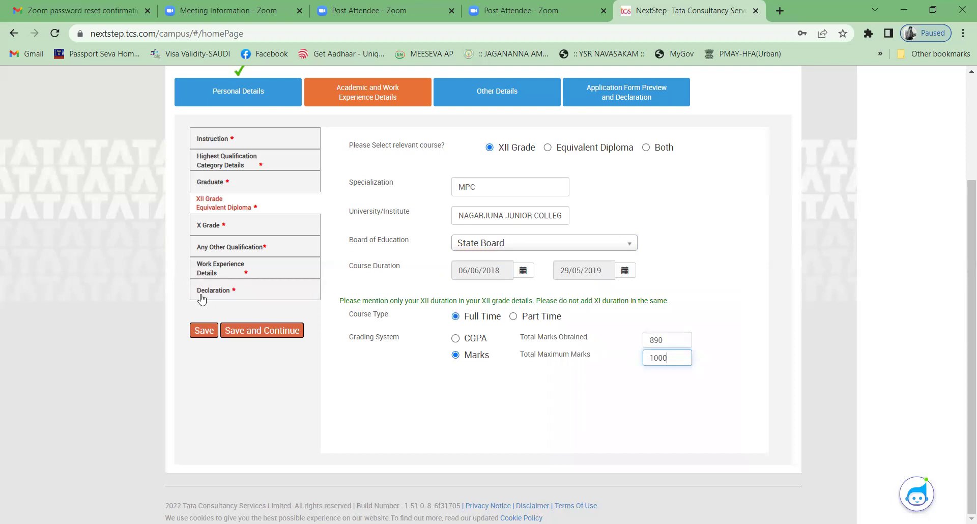
click(241, 330)
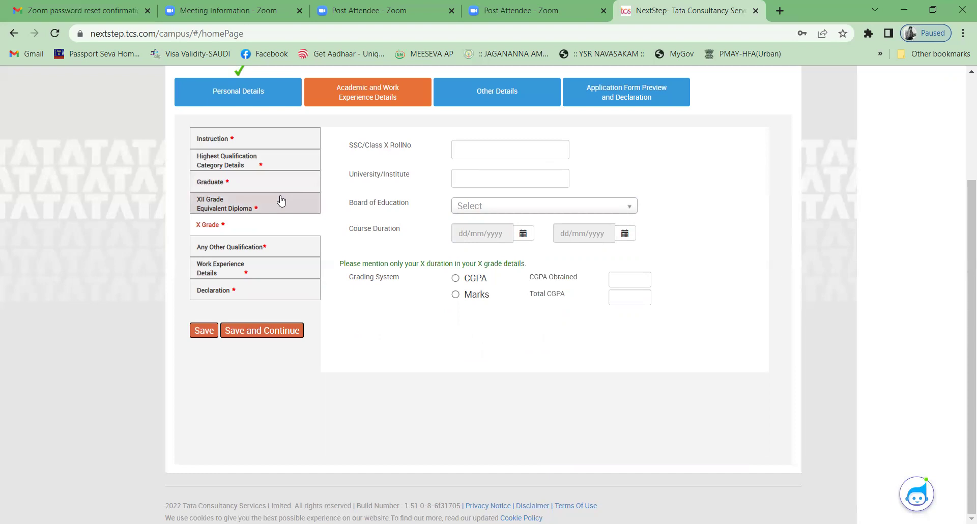
Enter the Class X roll number, institute MOTHER THERESA EM HIGH SCHOOL, and State Board.
click(479, 147)
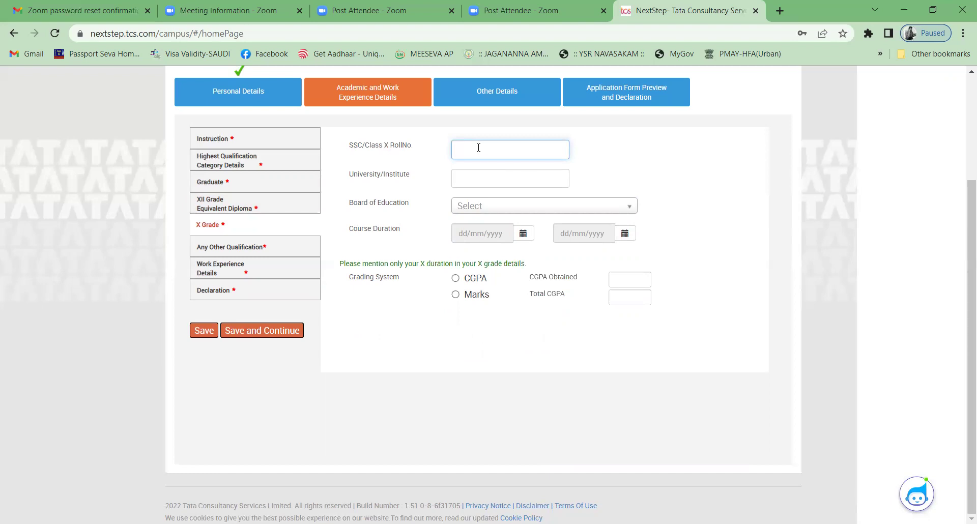
click(458, 179)
text(MOTHER TH)
text(ERESA EM)
text( HIGH SCHOO)
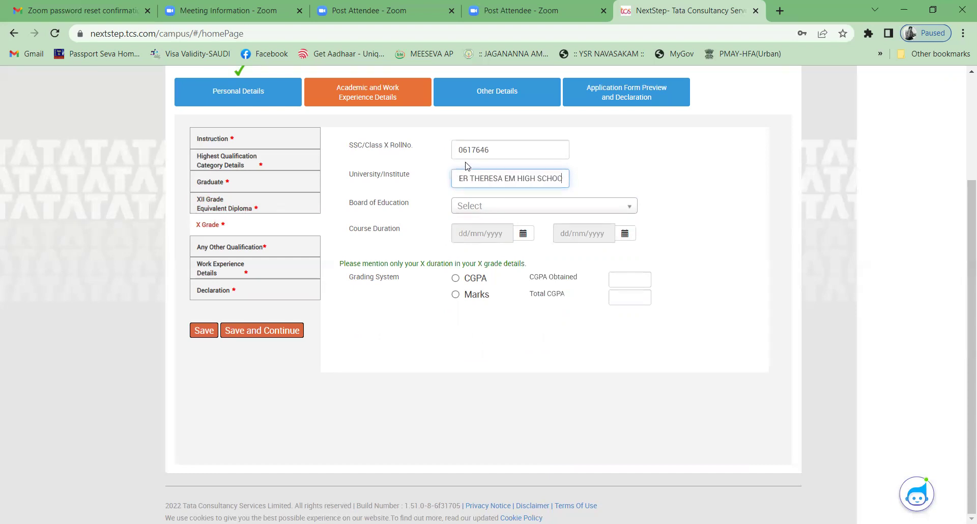
text(L)
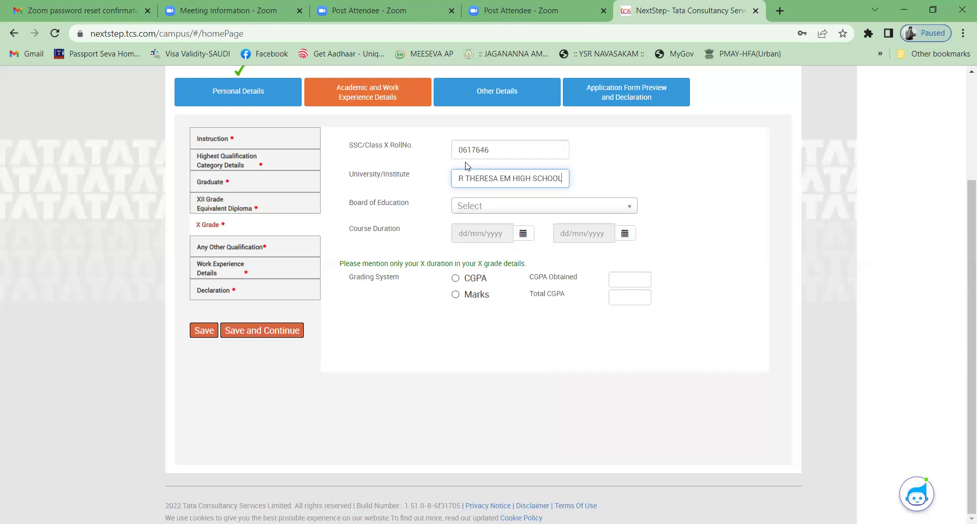
key(Tab)
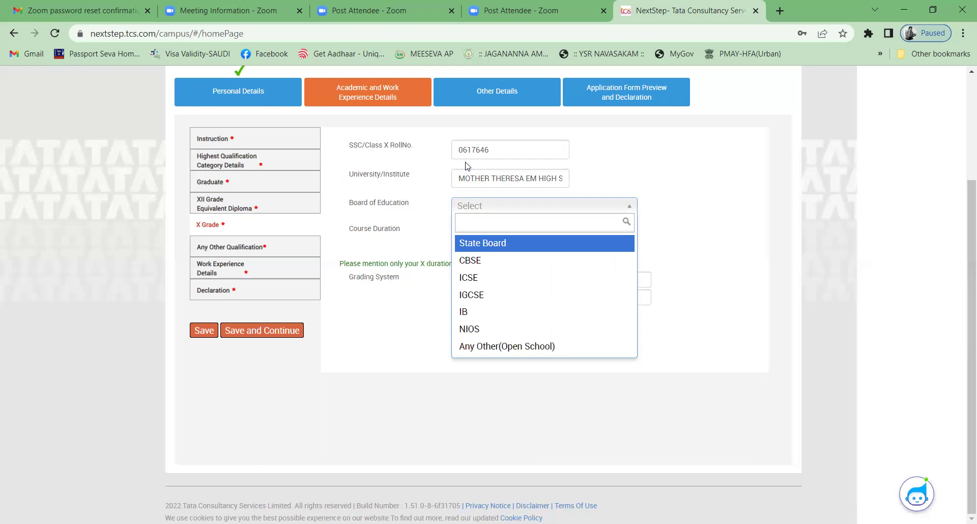
key(Return)
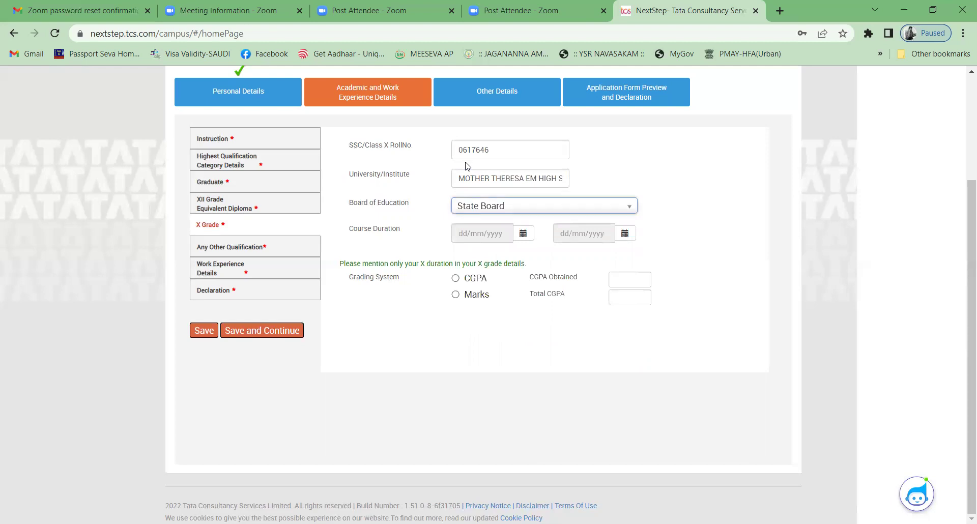
key(Tab)
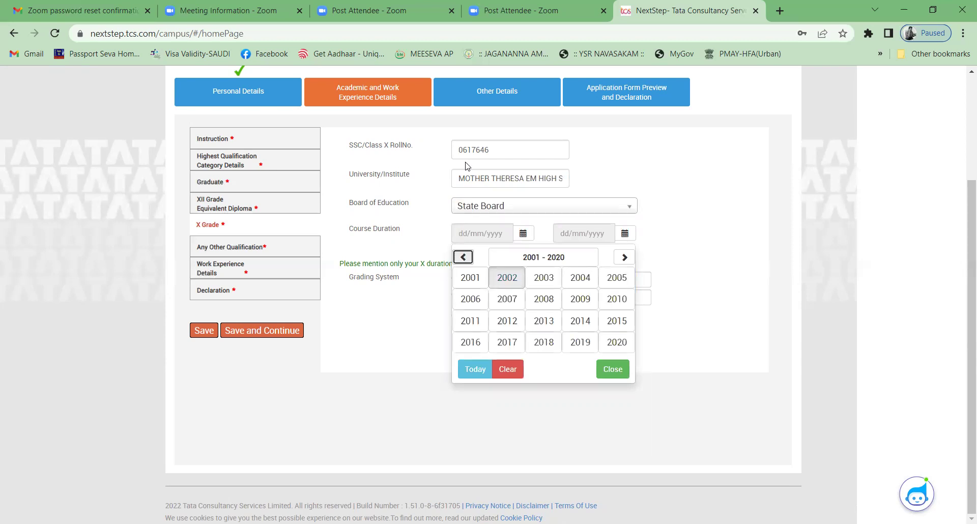
Set the X Grade course start date to 16/03/2017.
key(Down)
key(Down)
key(Down)
key(Return)
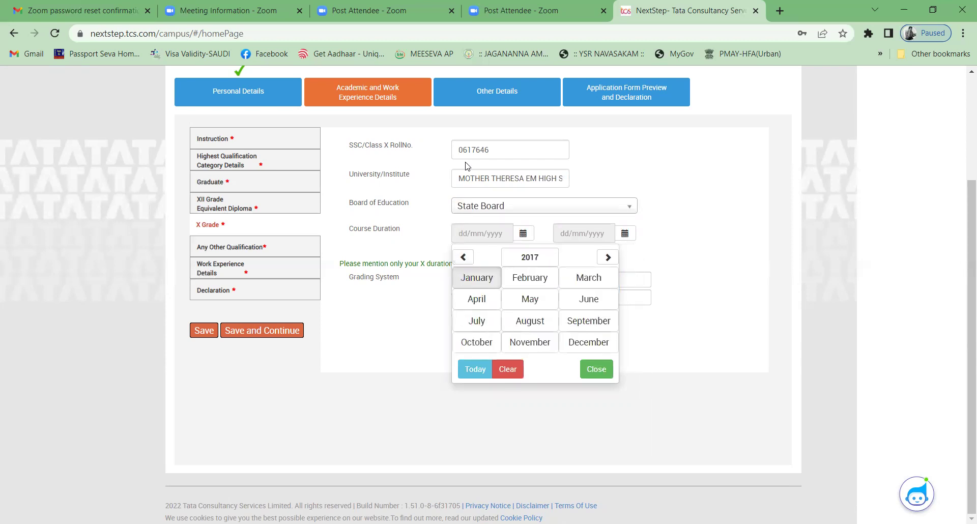
key(Right)
key(Right)
key(Return)
key(Return)
key(Tab)
key(Tab)
key(Return)
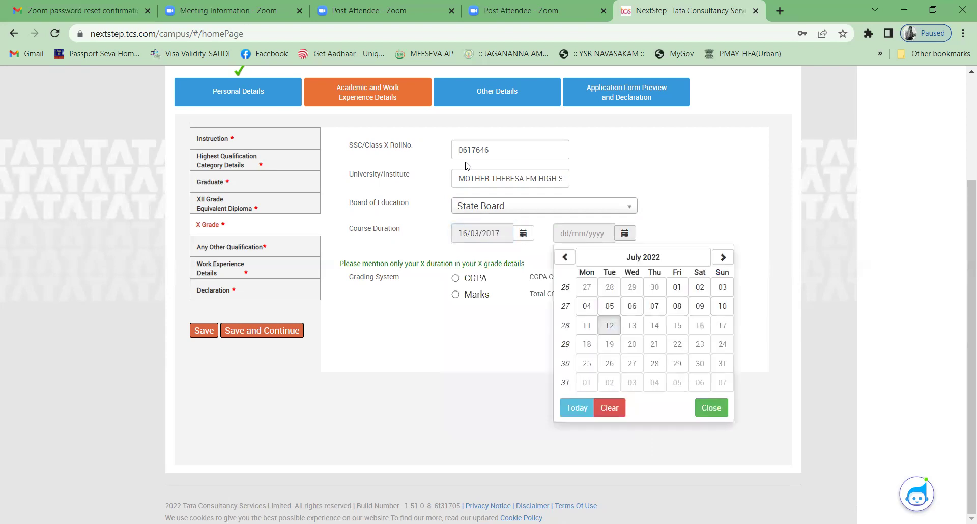
Set the X Grade course end date to 04/04/2018.
key(ctrl+Up)
key(Page_Up)
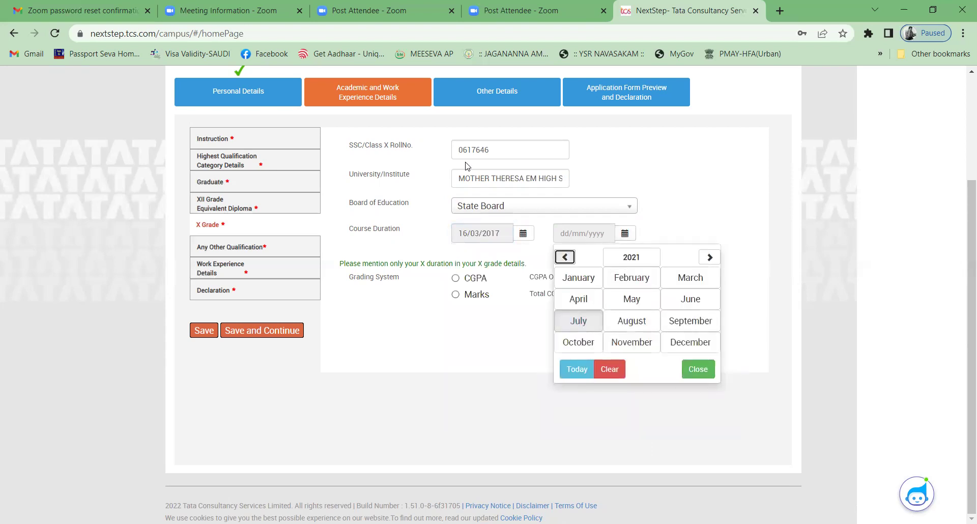
key(ctrl+Up)
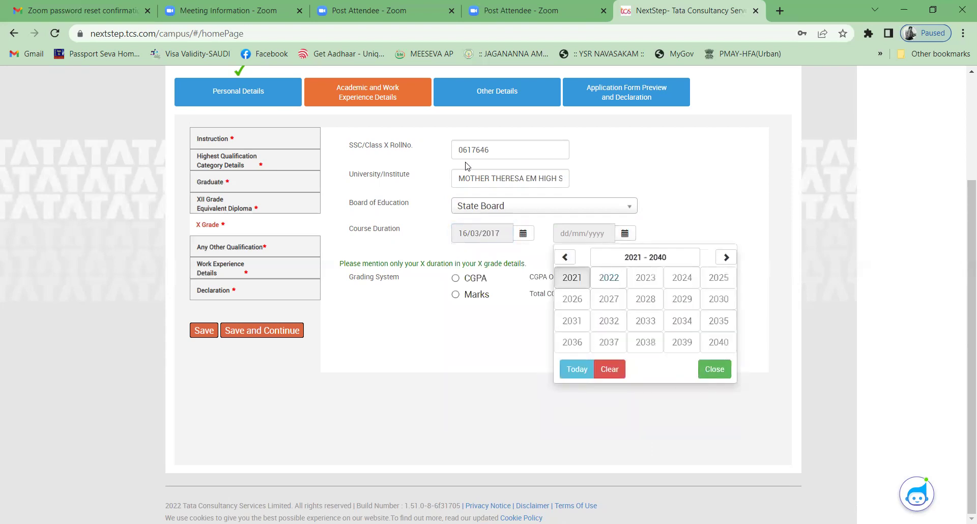
key(Page_Up)
key(ctrl+Down)
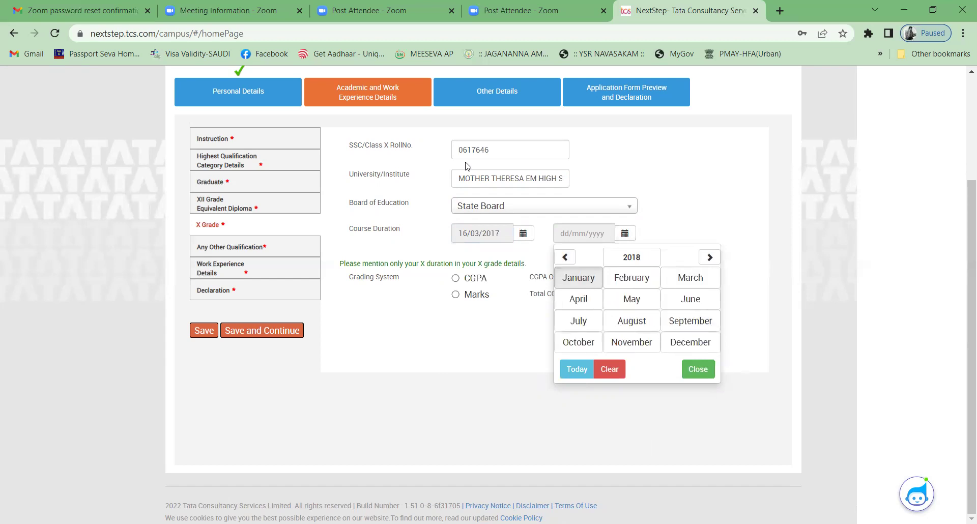
key(Down)
key(ctrl+Down)
key(Return)
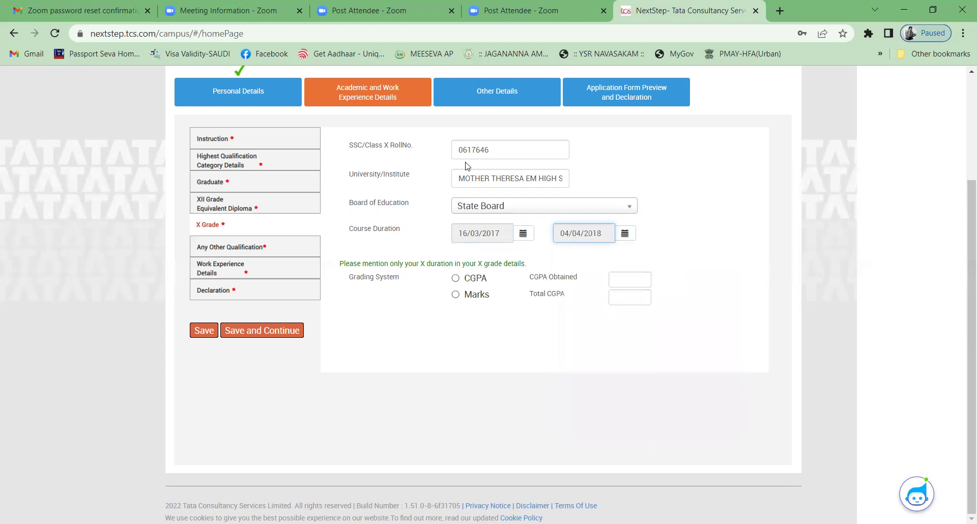
Grade Class X by CGPA with 8 obtained out of 10.
key(Tab)
key(space)
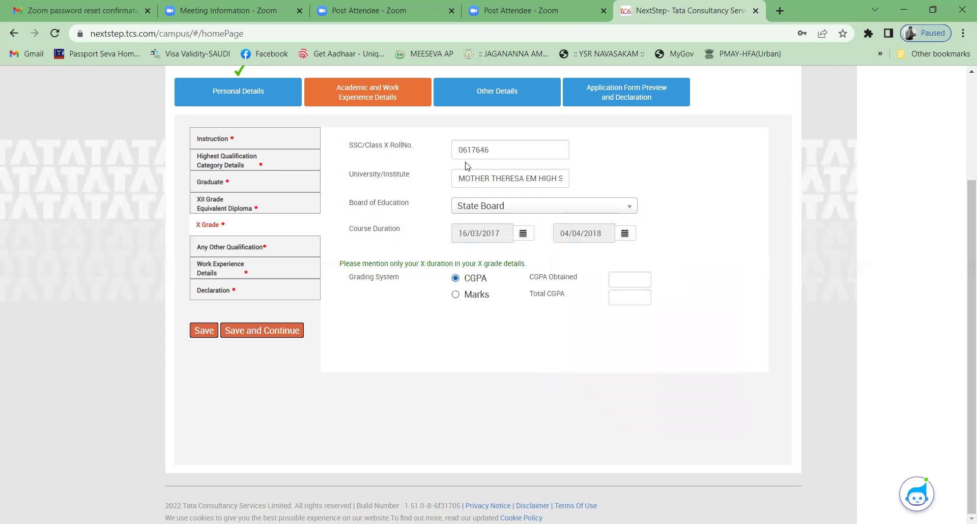
text(8)
key(Tab)
text(10)
Save the X Grade details and answer No to any other qualification.
key(Return)
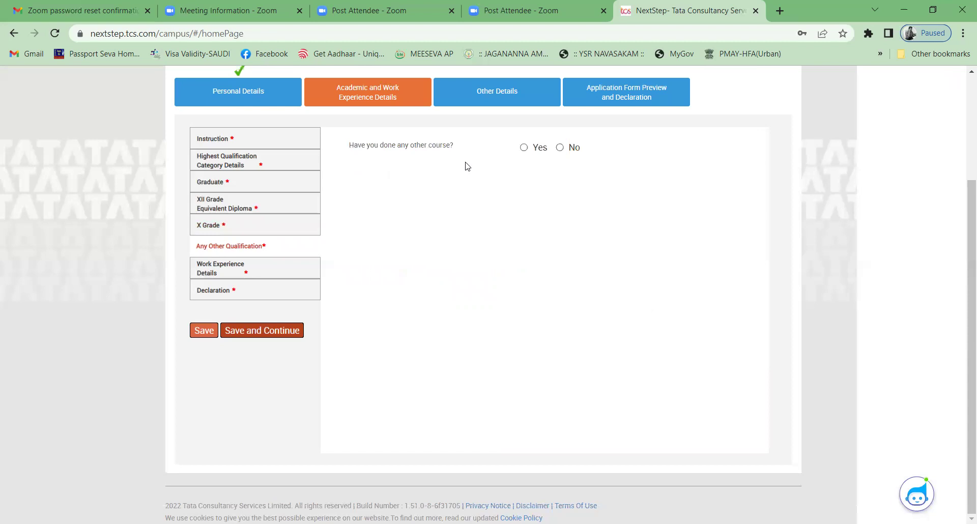
key(Tab)
key(Right)
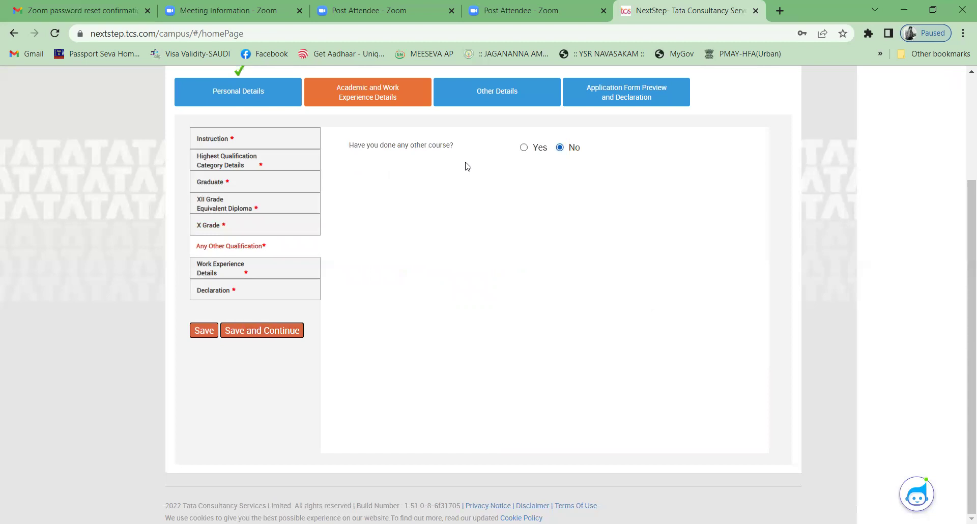
key(Return)
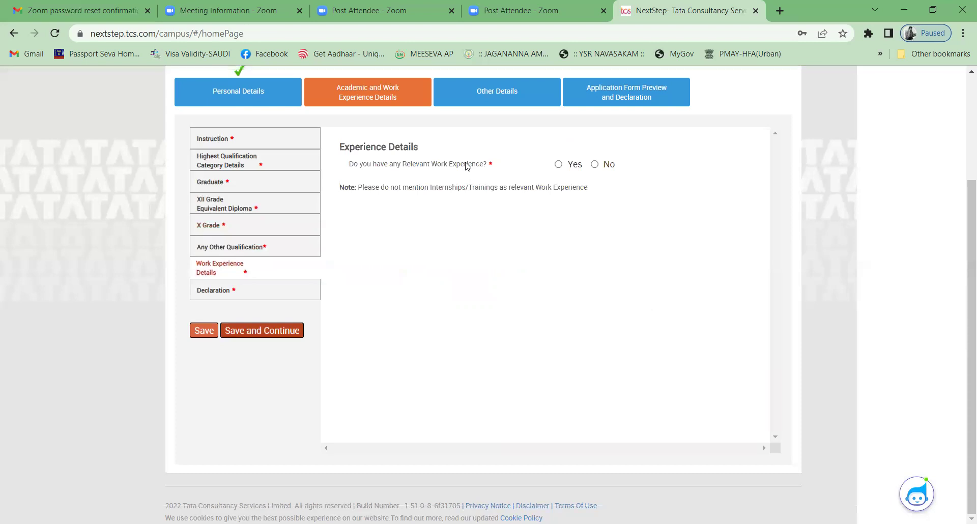
Answer No to relevant work experience and continue to the Declaration section.
key(Tab)
key(Right)
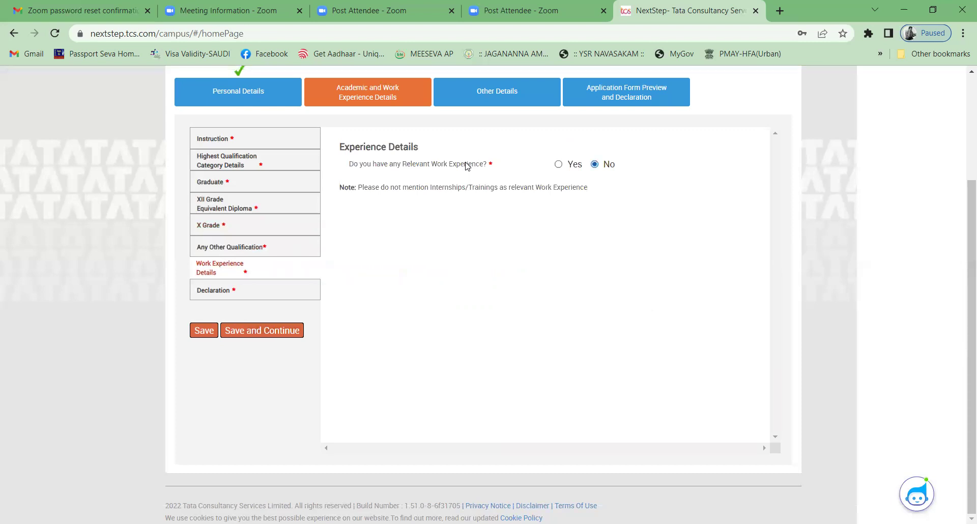
key(Return)
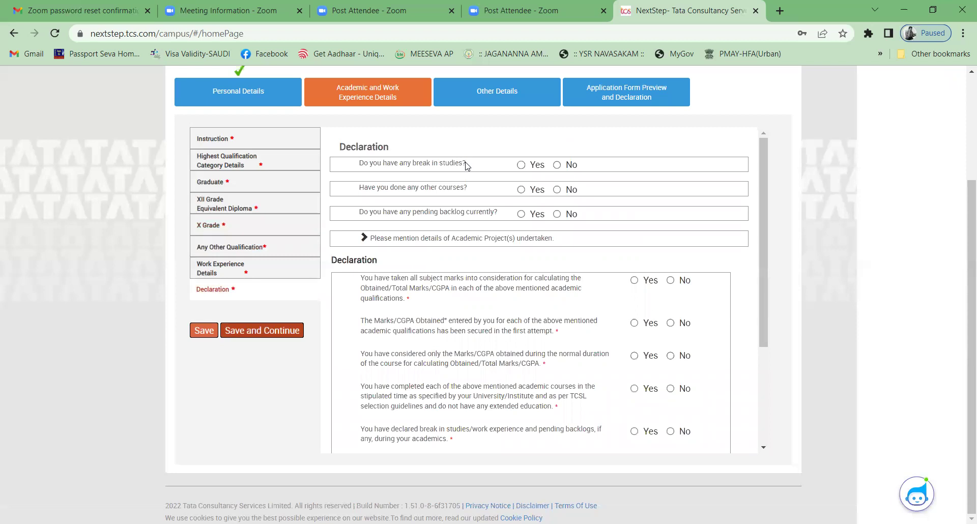
Answer Yes to the first and second declarations.
scroll(465, 165, down, 2)
scroll(466, 165, up, 2)
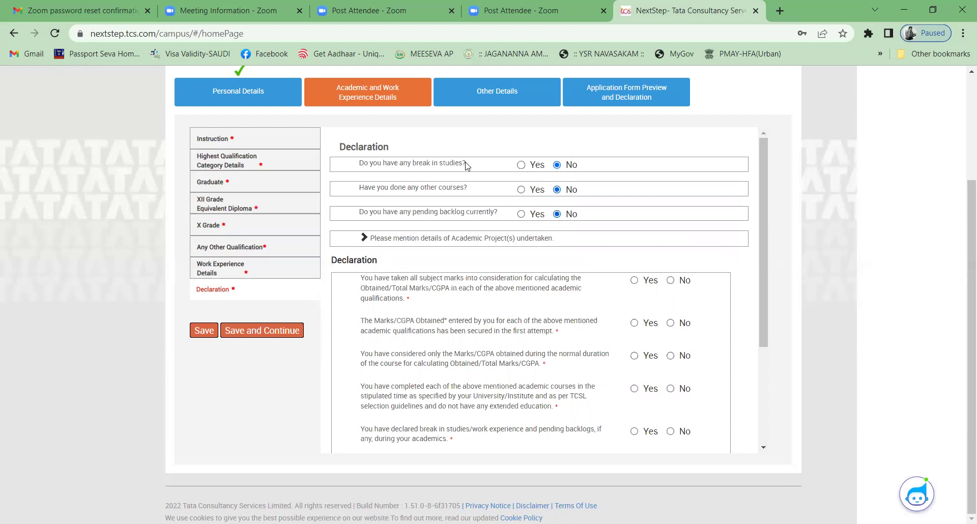
scroll(467, 166, down, 2)
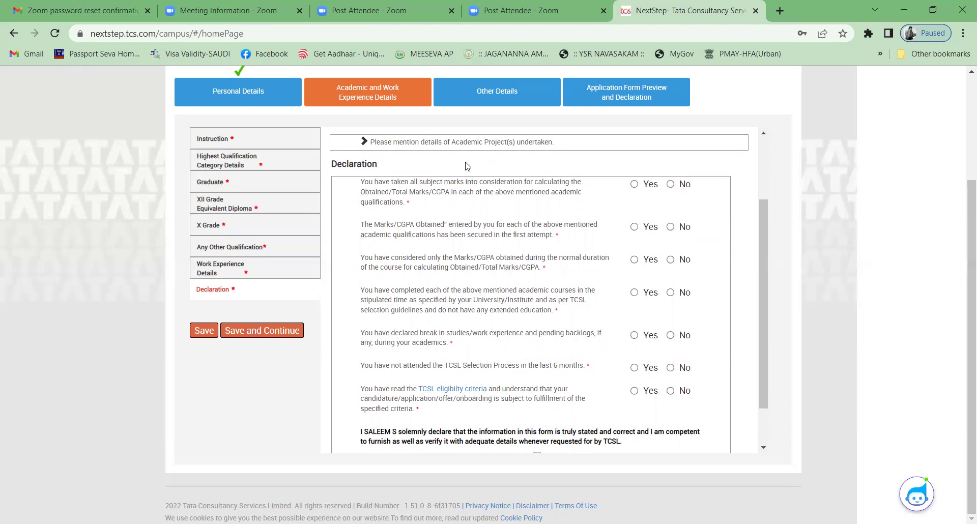
key(space)
scroll(465, 165, down, 1)
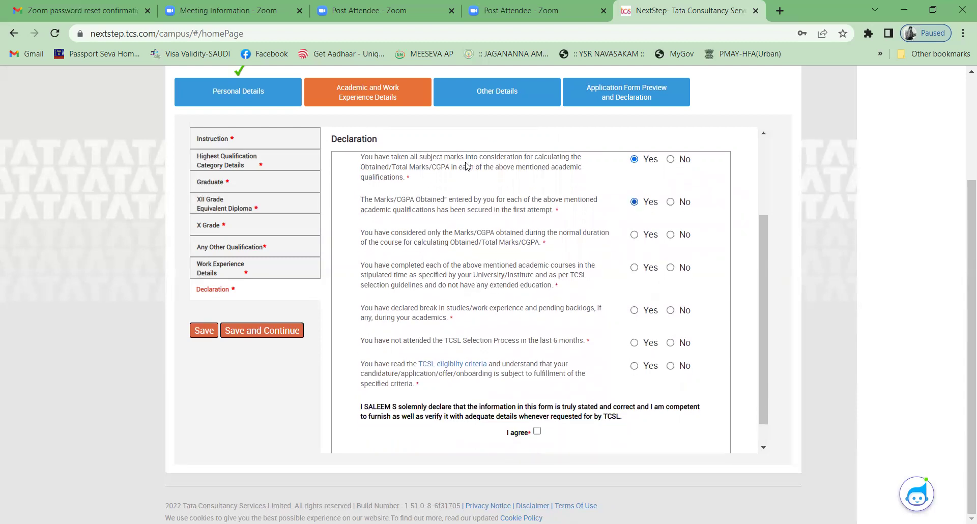
scroll(465, 166, up, 4)
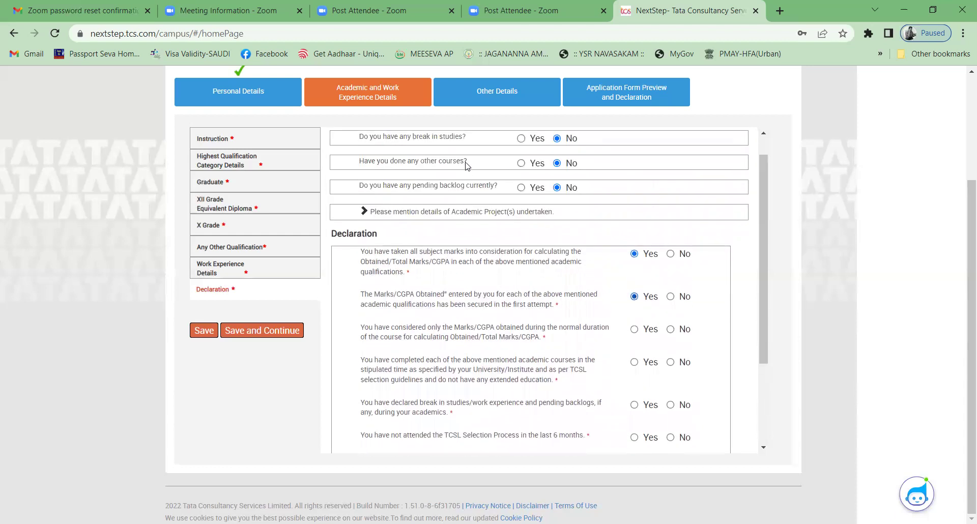
scroll(465, 166, down, 3)
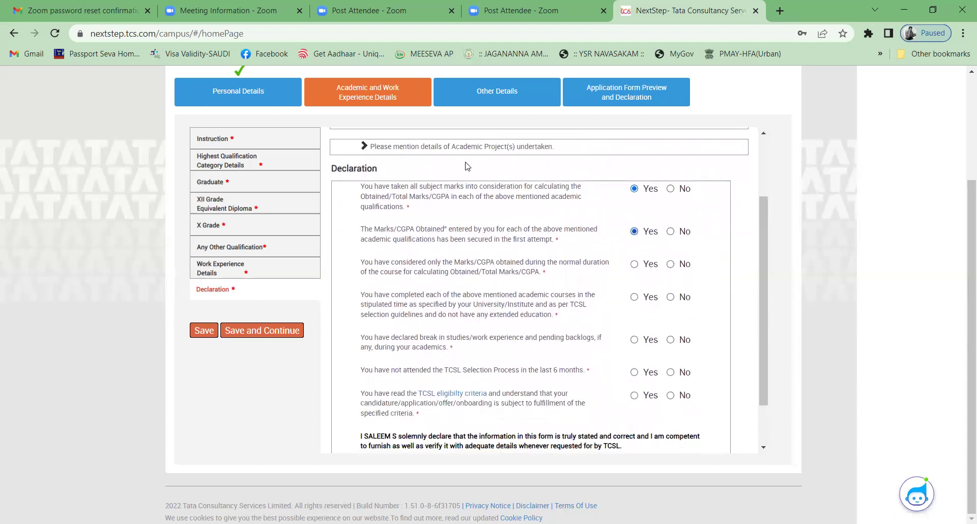
scroll(466, 166, down, 2)
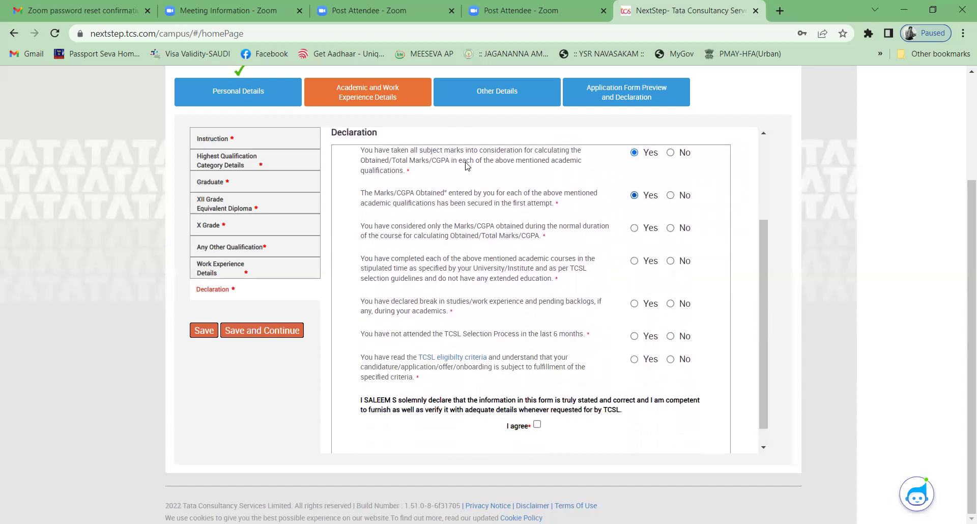
key(Right)
key(Left)
Answer No to the declared-break question, confirm no TCSL attempt in six months, and save.
scroll(467, 167, down, 1)
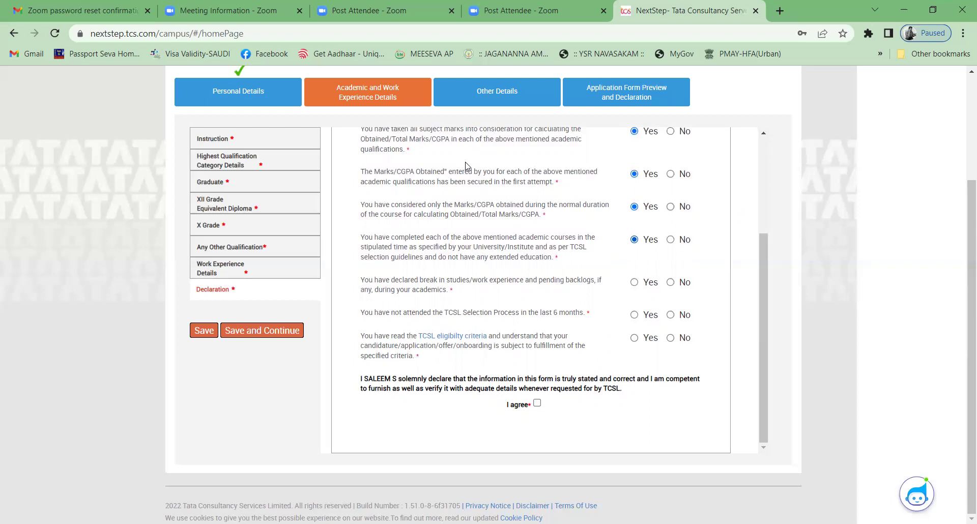
key(Right)
scroll(465, 165, up, 2)
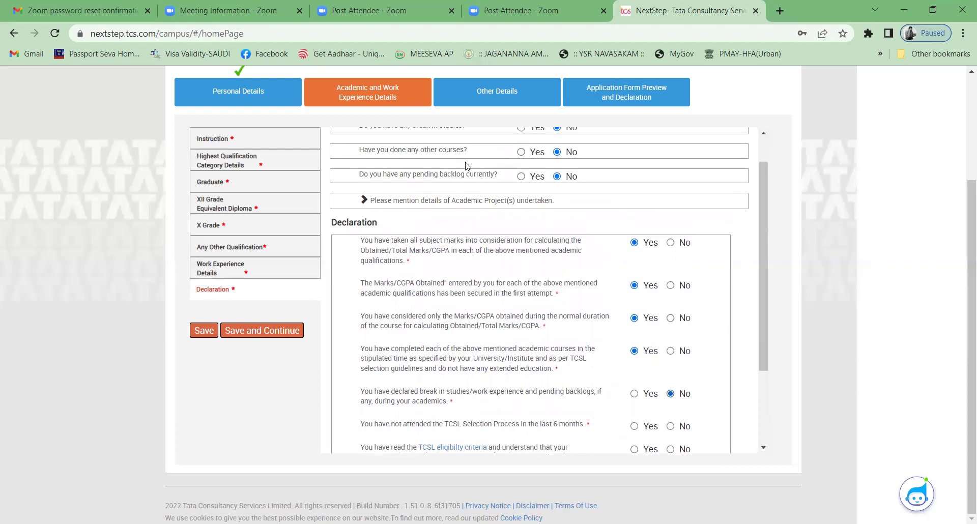
scroll(465, 165, up, 1)
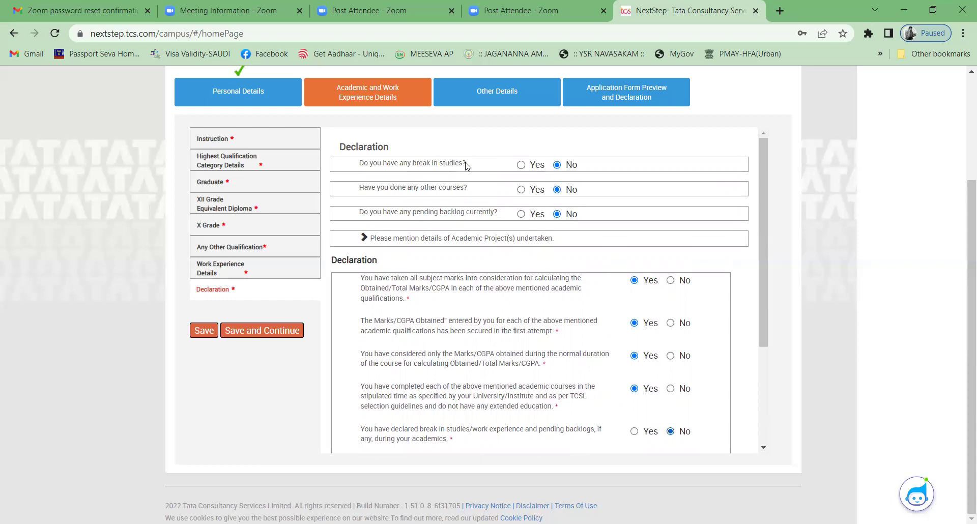
scroll(465, 165, down, 4)
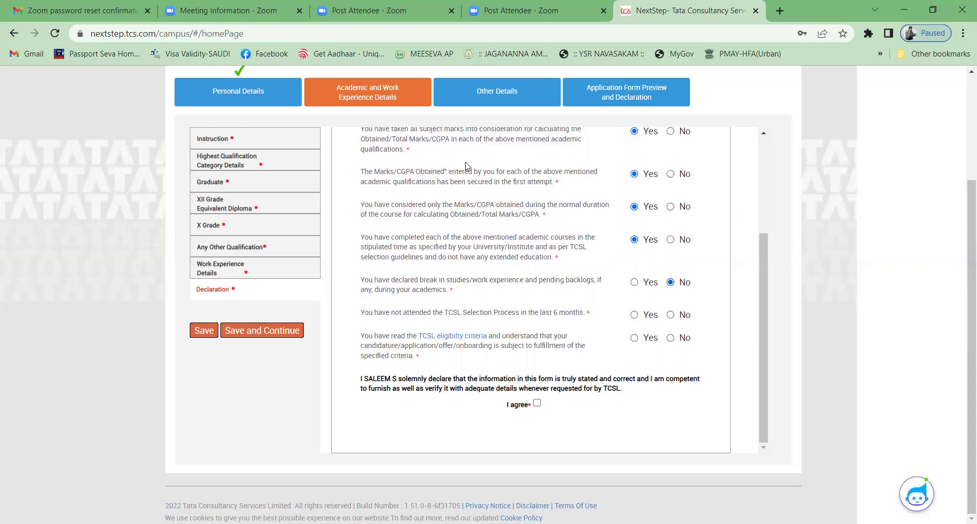
key(space)
key(space)
key(space)
key(Return)
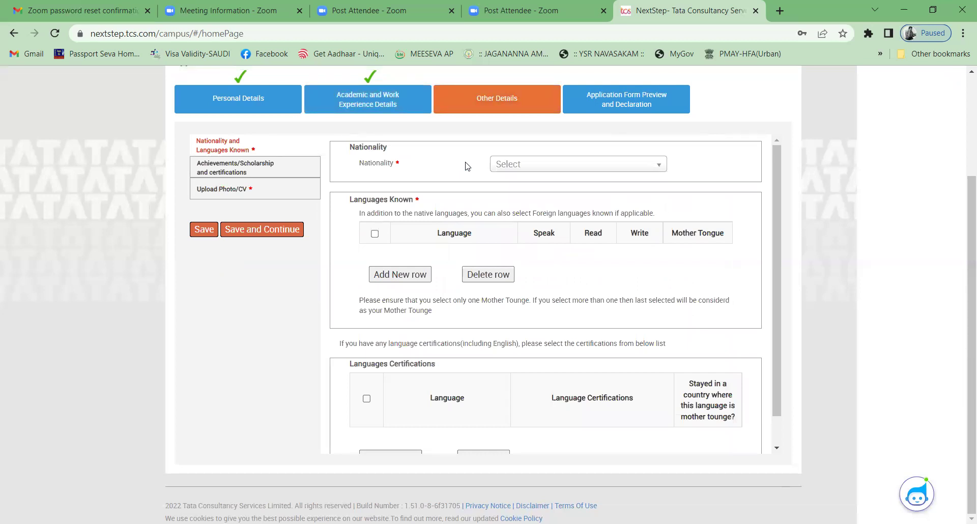
Set Nationality to India and add an empty row to the Languages Known table.
key(Return)
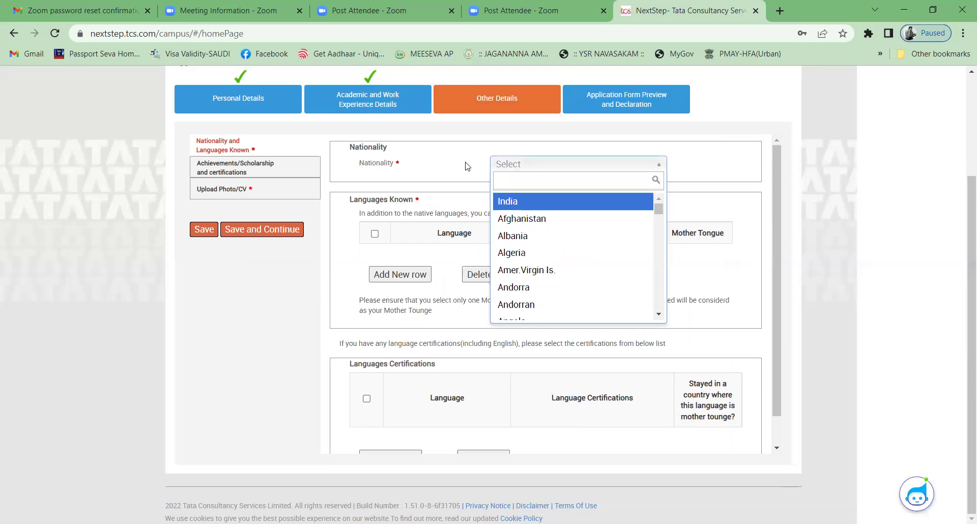
key(Return)
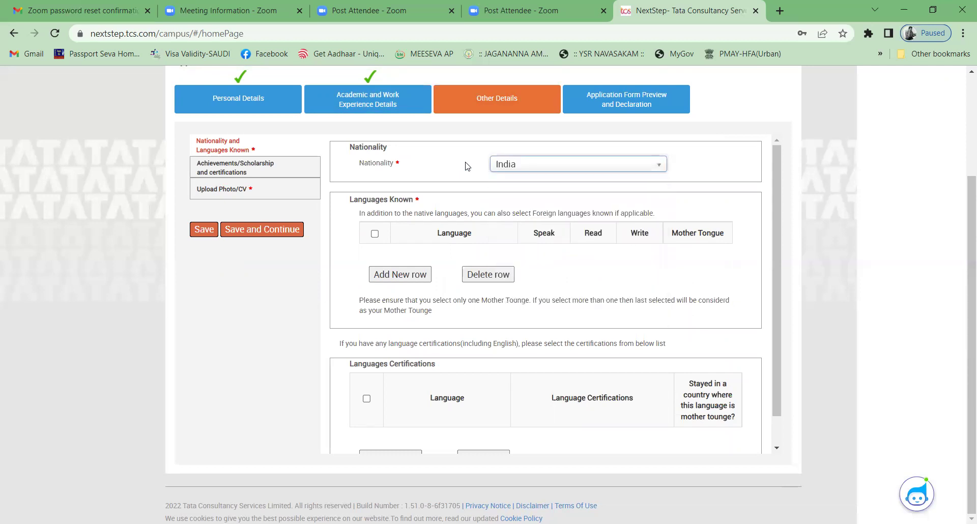
key(Tab)
key(space)
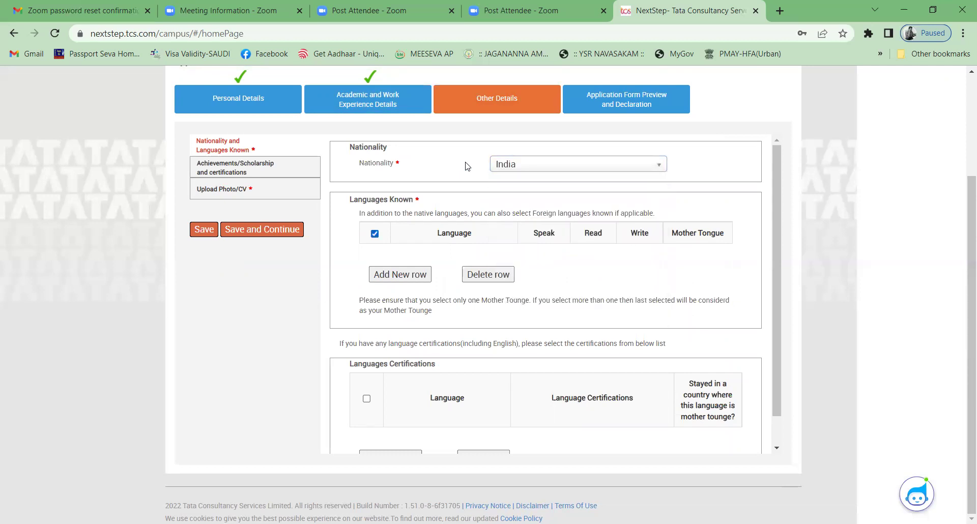
key(space)
key(space)
key(Tab)
key(space)
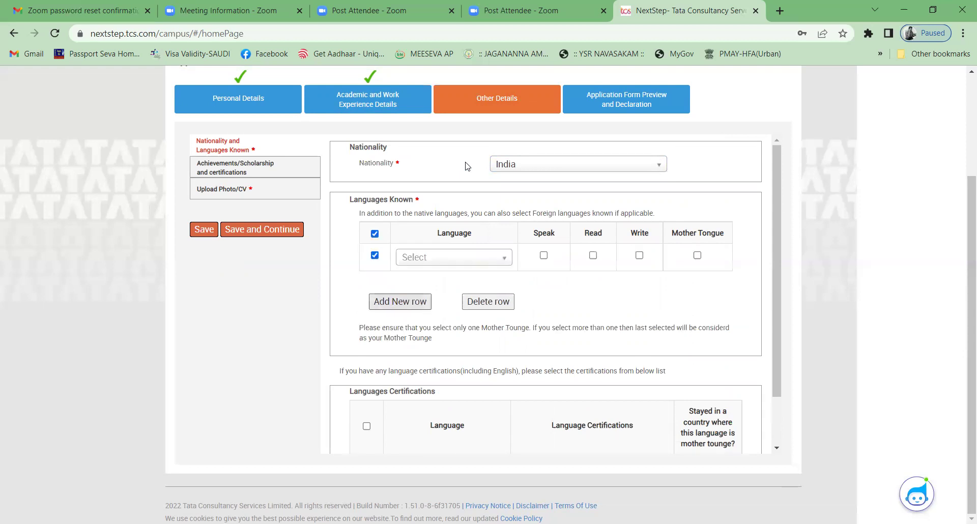
key(Return)
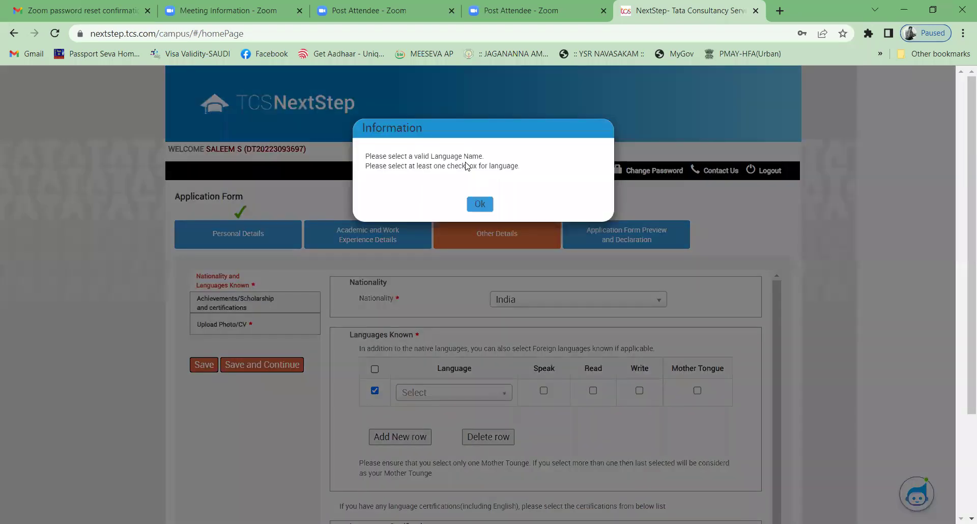
key(Return)
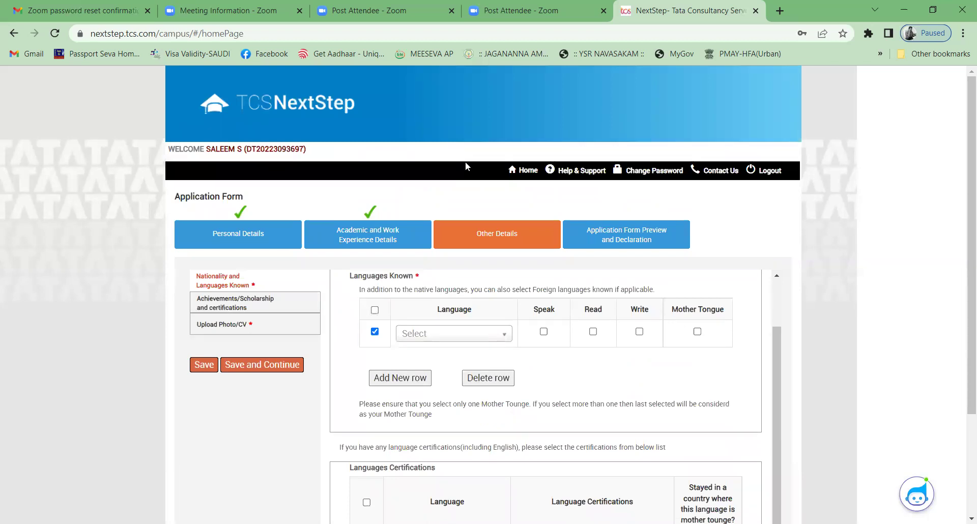
Add English as a known language with Speak, Read and Write ticked.
key(Return)
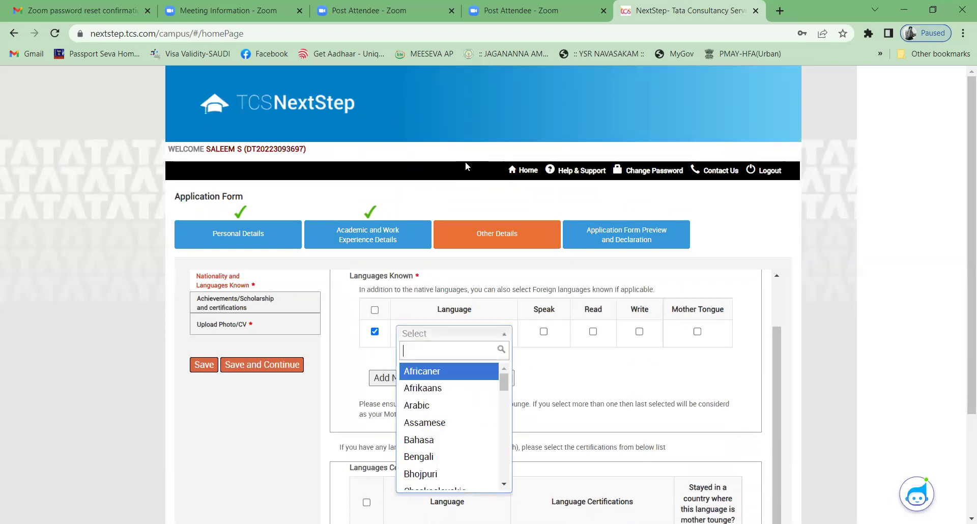
text(ENGL)
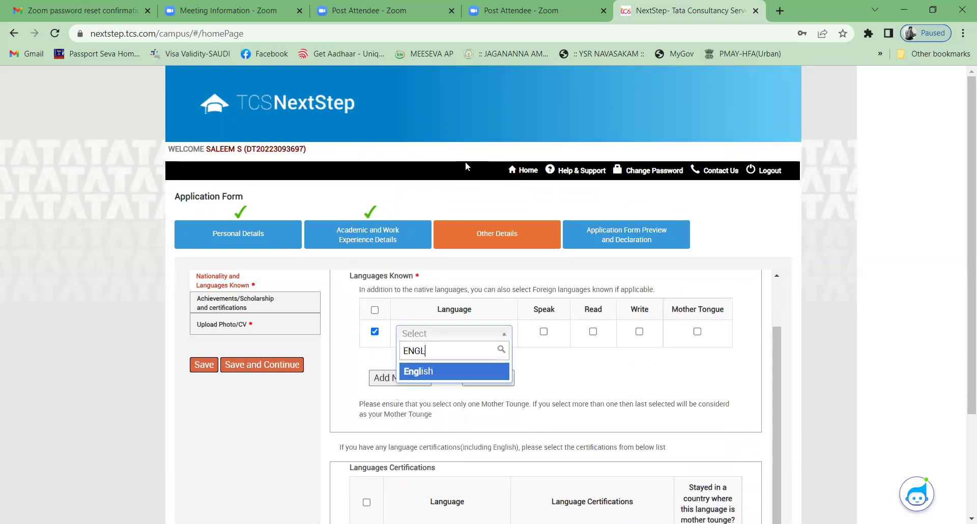
key(Return)
key(Tab)
key(space)
key(Tab)
key(space)
key(Tab)
key(space)
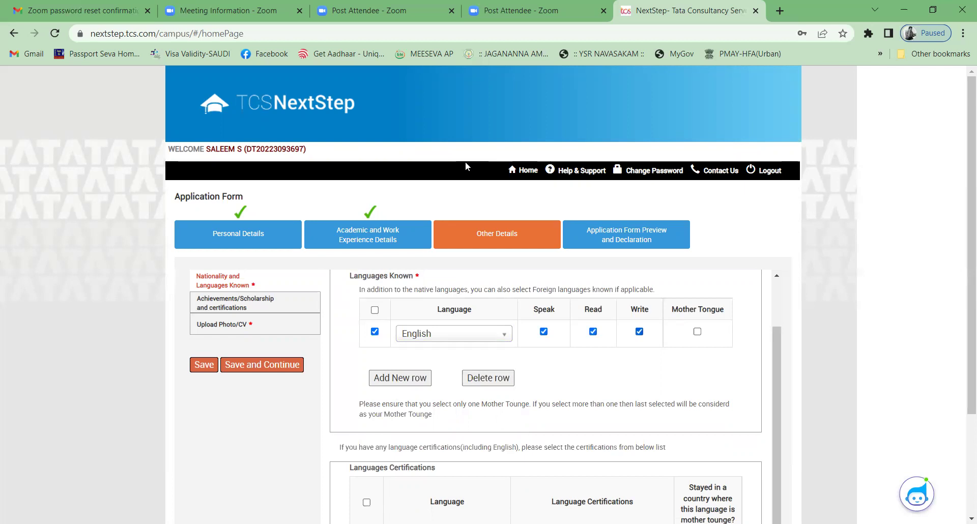
key(Tab)
key(Tab)
key(Return)
key(Return)
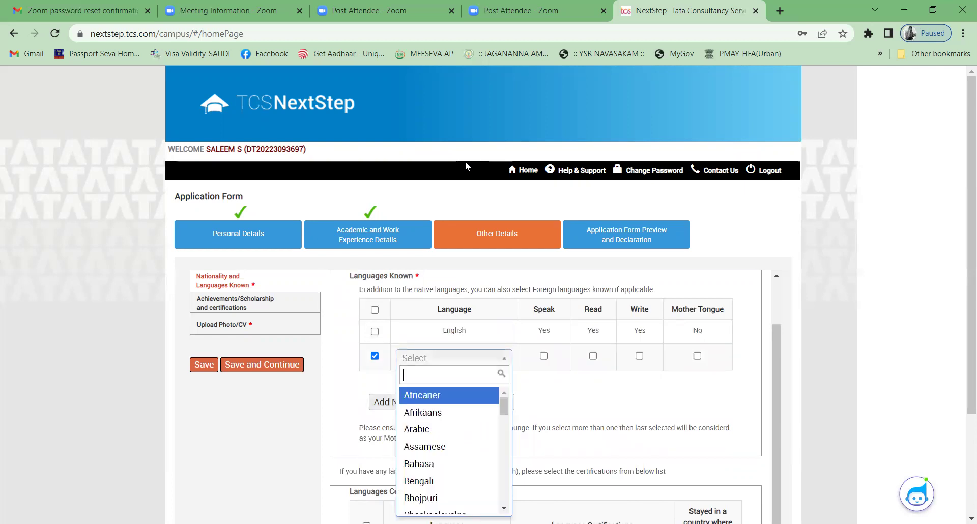
Add Telugu with Speak, Read and Write ticked, marked as mother tongue.
text(T)
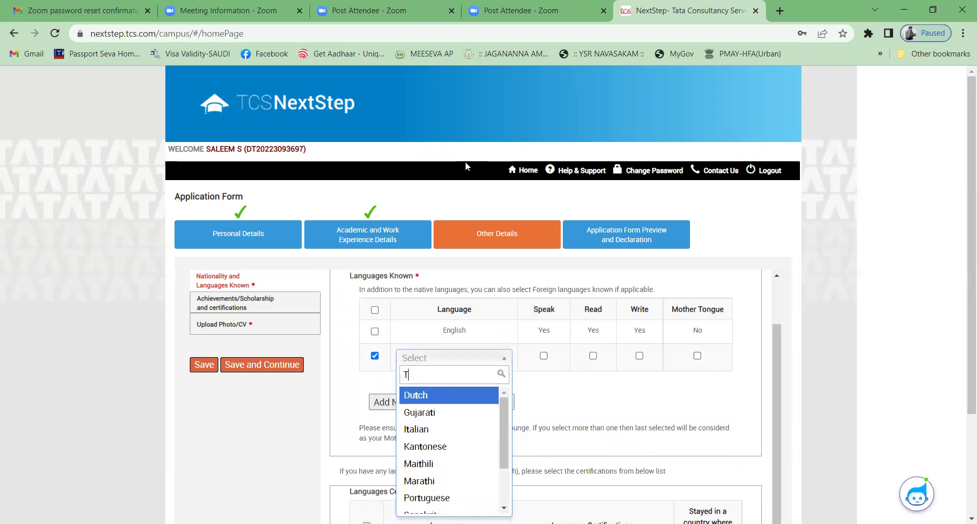
text(E)
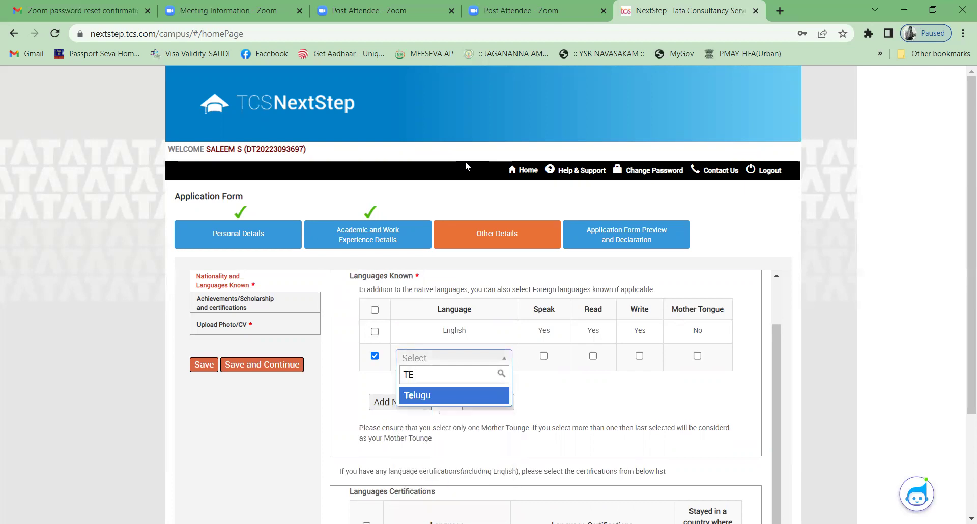
key(Return)
key(Tab)
key(space)
key(Tab)
key(space)
key(Tab)
key(space)
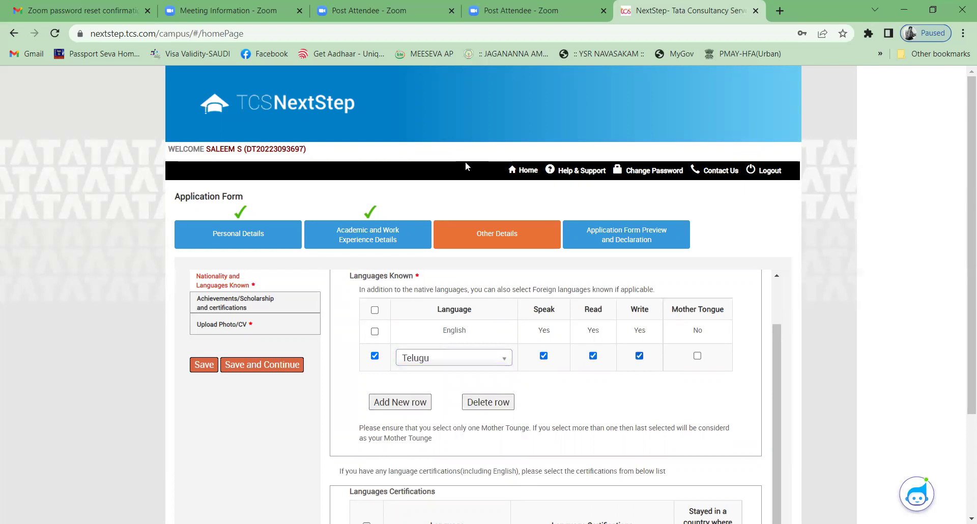
scroll(466, 165, down, 1)
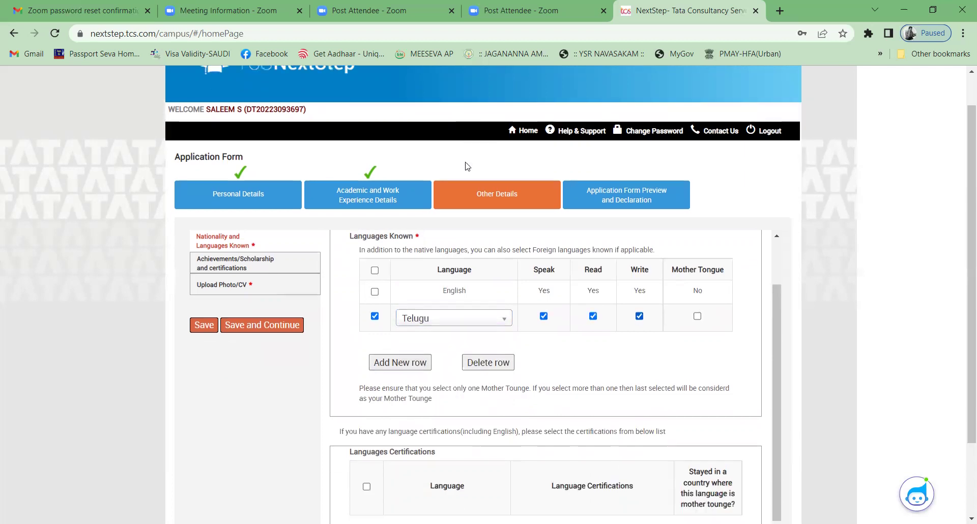
key(Tab)
key(space)
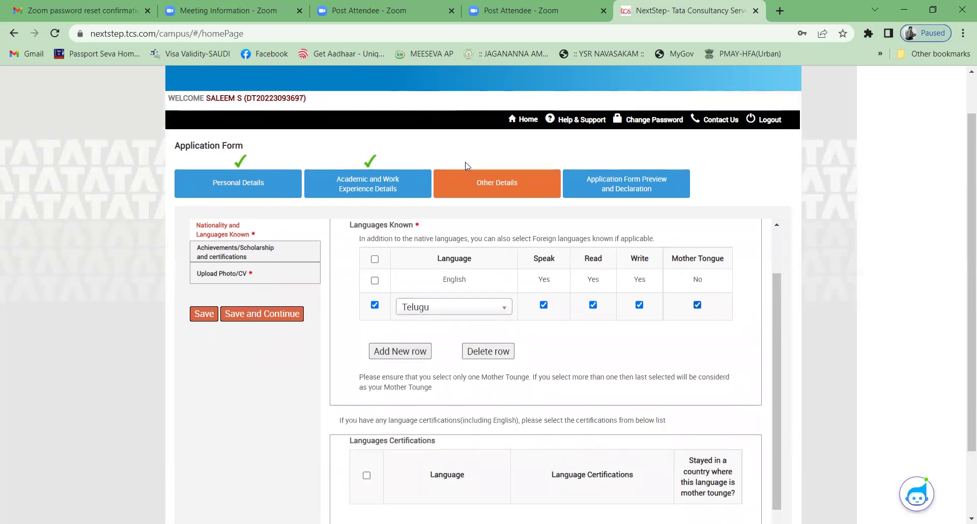
key(Tab)
key(Return)
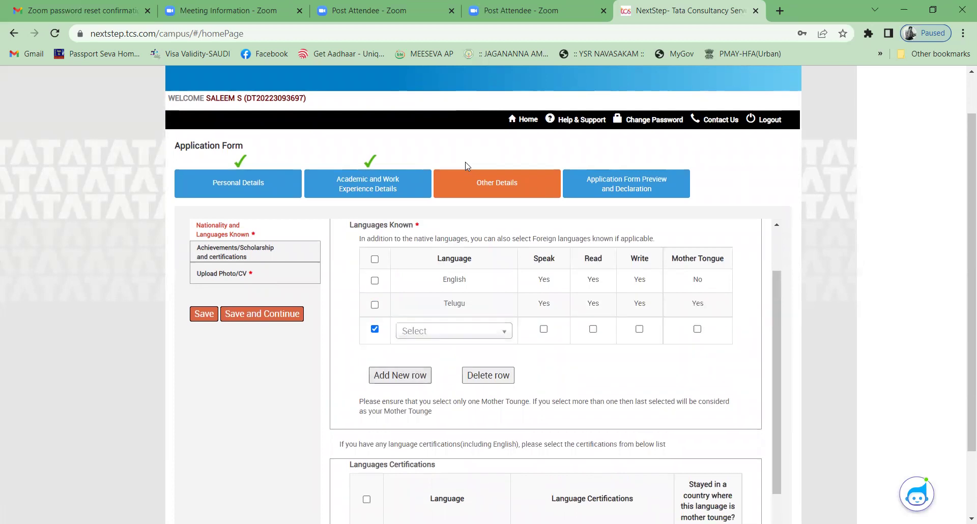
Add Hindi as the next language with Speak, Read and Write ticked.
key(Return)
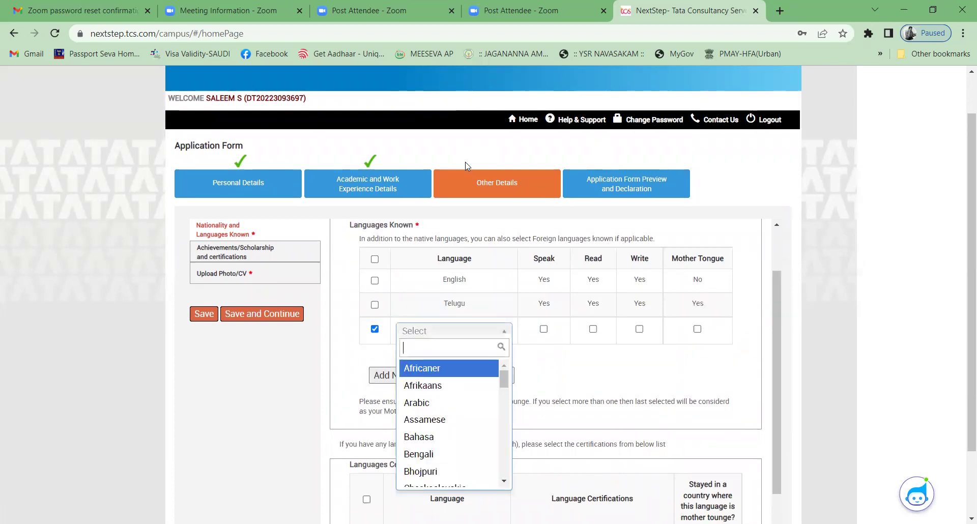
text(HIND)
key(Return)
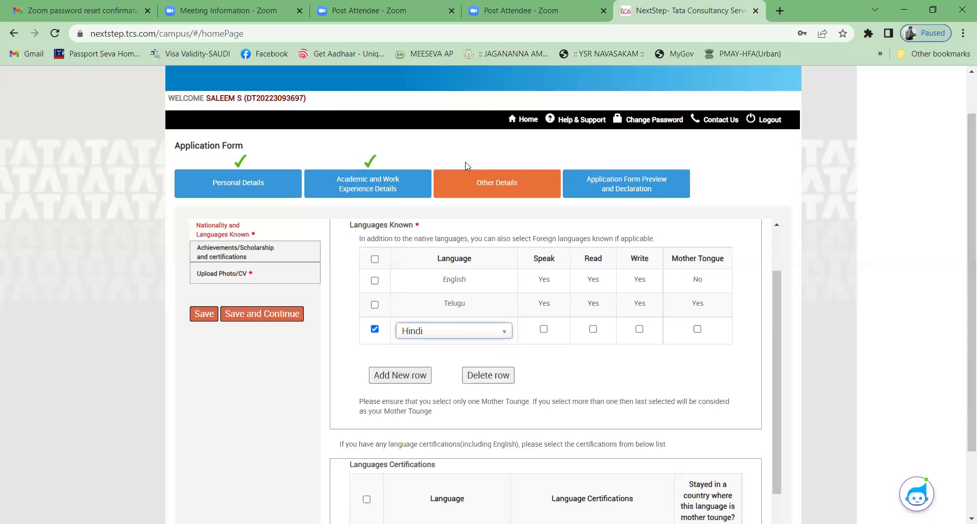
key(Tab)
key(space)
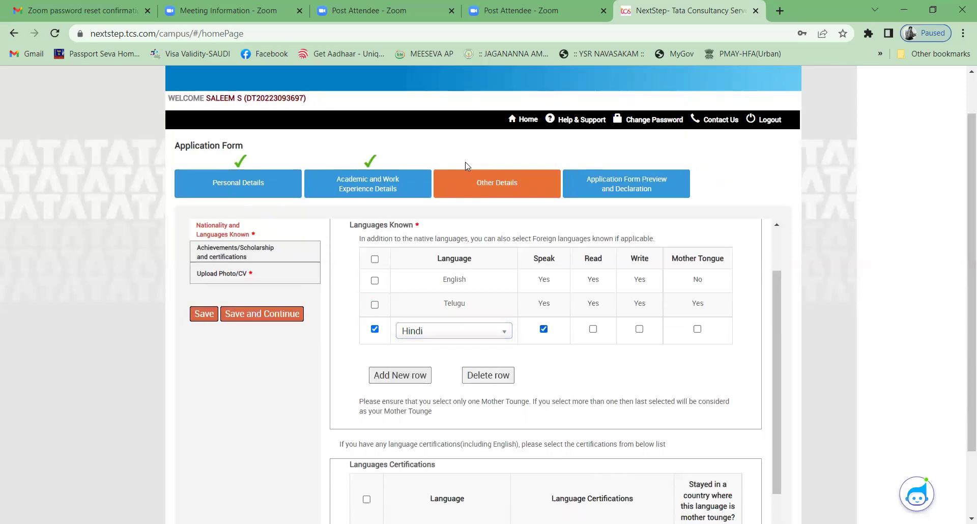
key(Tab)
key(space)
key(Tab)
key(space)
key(Tab)
key(Tab)
key(Return)
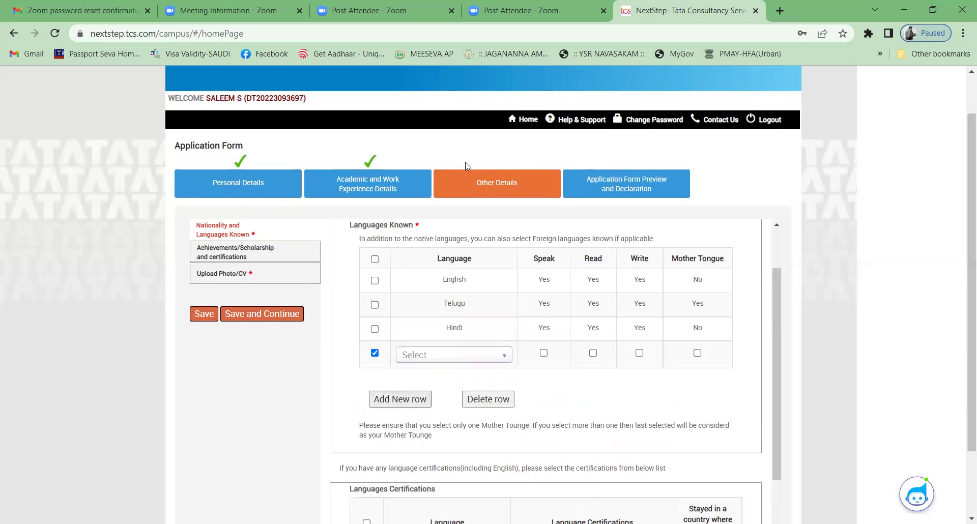
Add Urdu as a language with Speak, Read and Write ticked.
key(Return)
text(URDU)
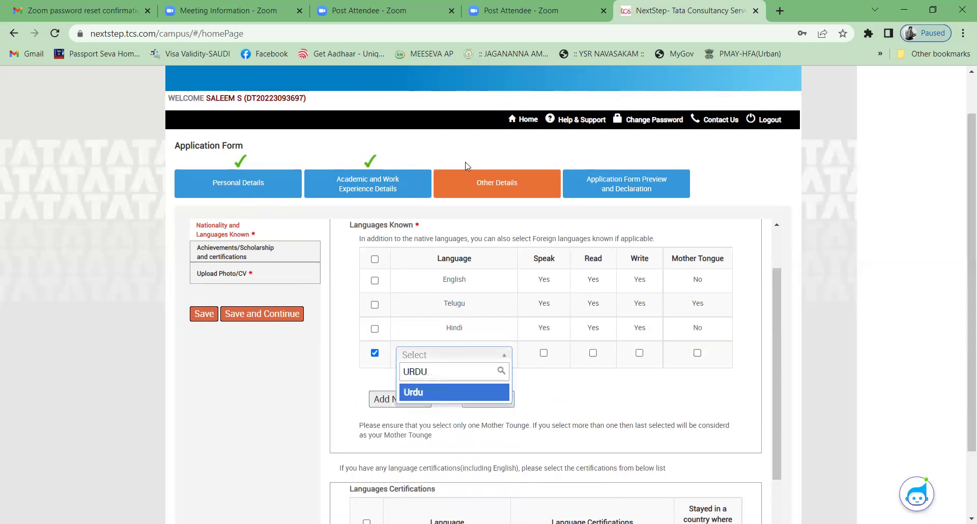
key(Return)
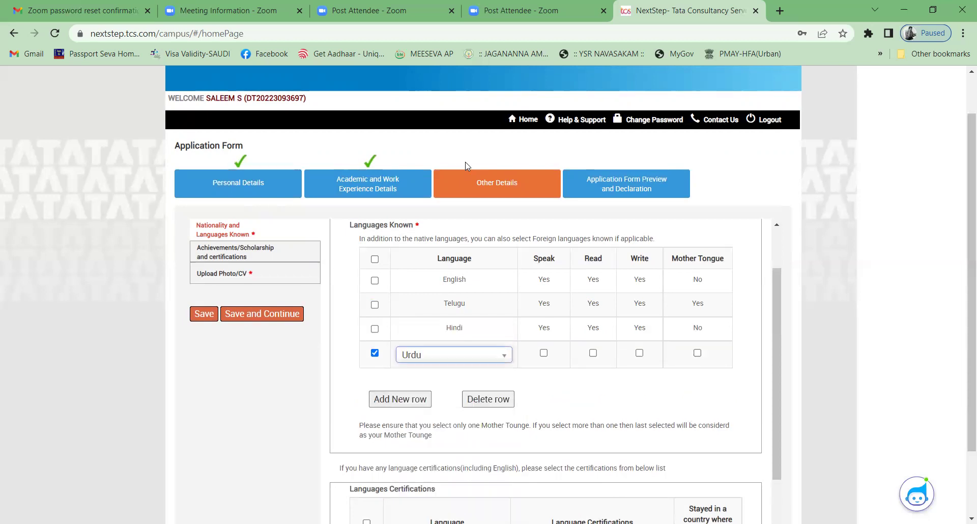
key(Tab)
key(space)
key(Tab)
key(space)
key(Tab)
key(space)
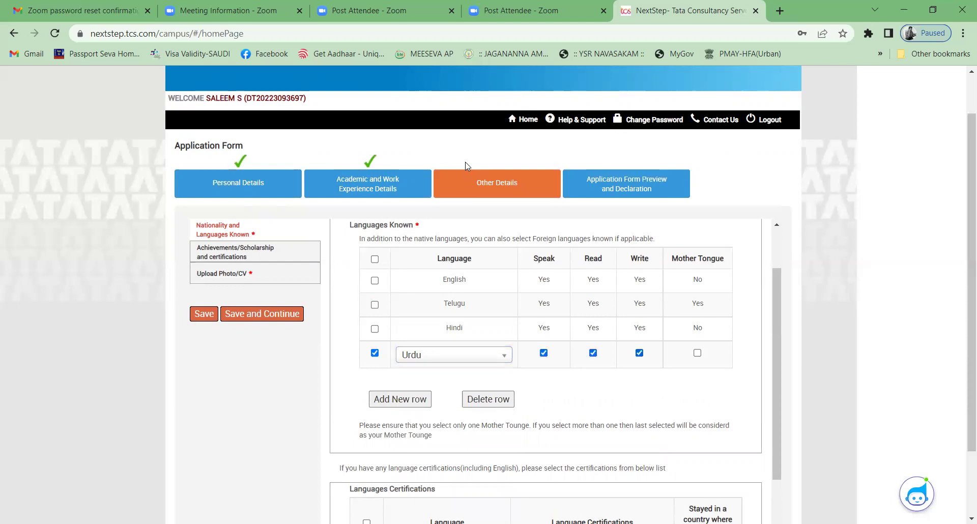
Select all language certification rows and save the Languages section.
key(Down)
key(Down)
key(Down)
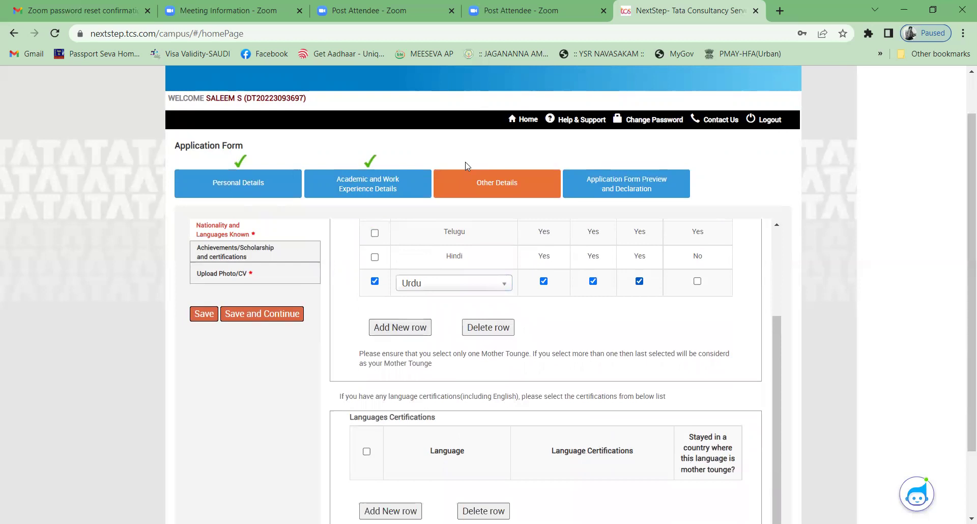
key(Down)
key(Down)
key(Down)
key(Down)
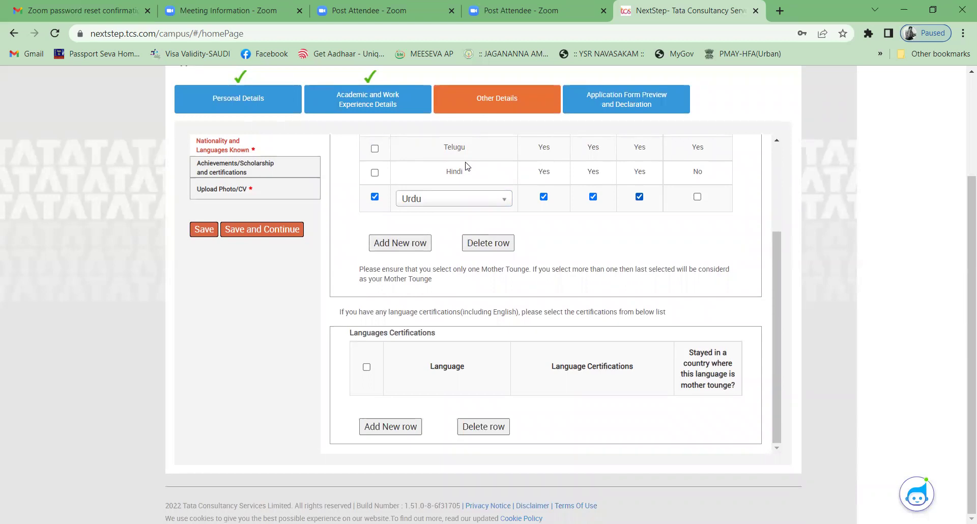
key(Tab)
key(Tab)
key(Tab)
key(Tab)
key(space)
key(space)
key(Return)
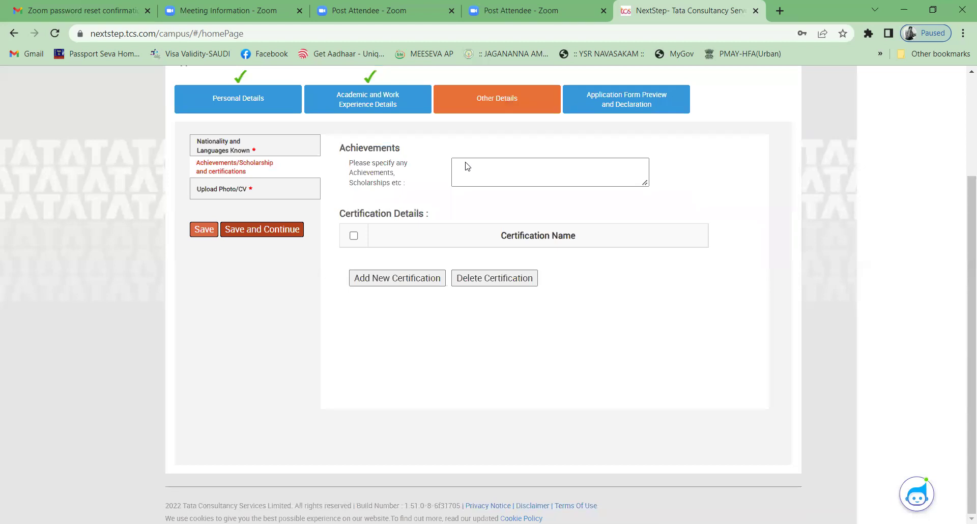
Leave Achievements empty, continue to Upload Photo/CV, and highlight the ID-card instruction text.
click(468, 166)
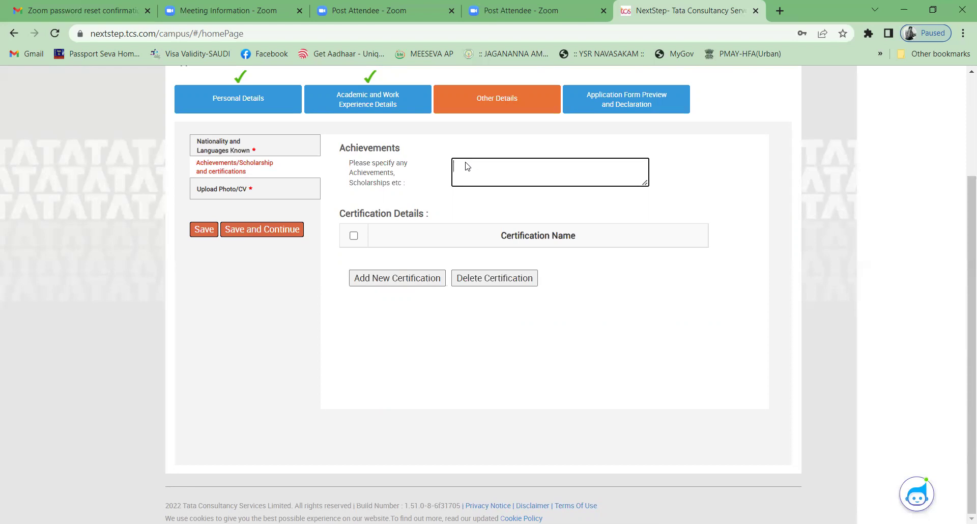
key(Return)
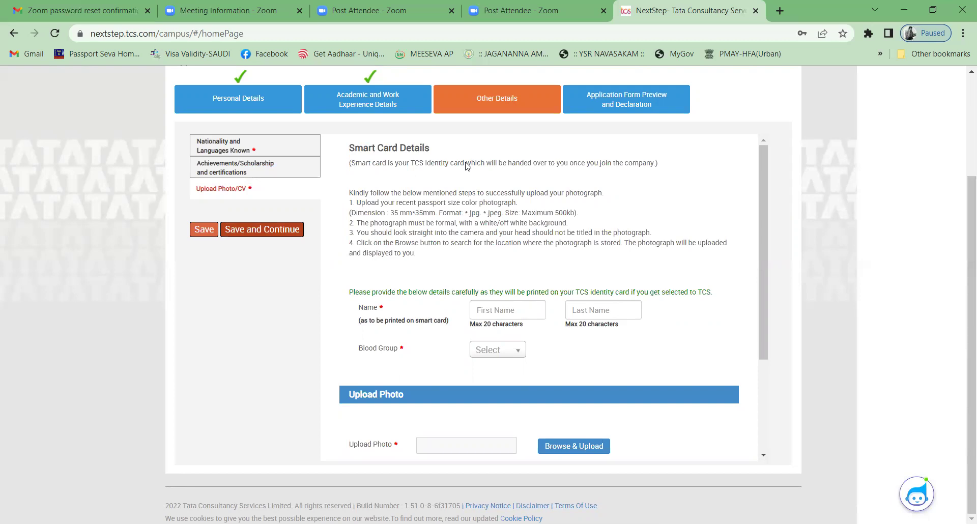
scroll(466, 165, down, 1)
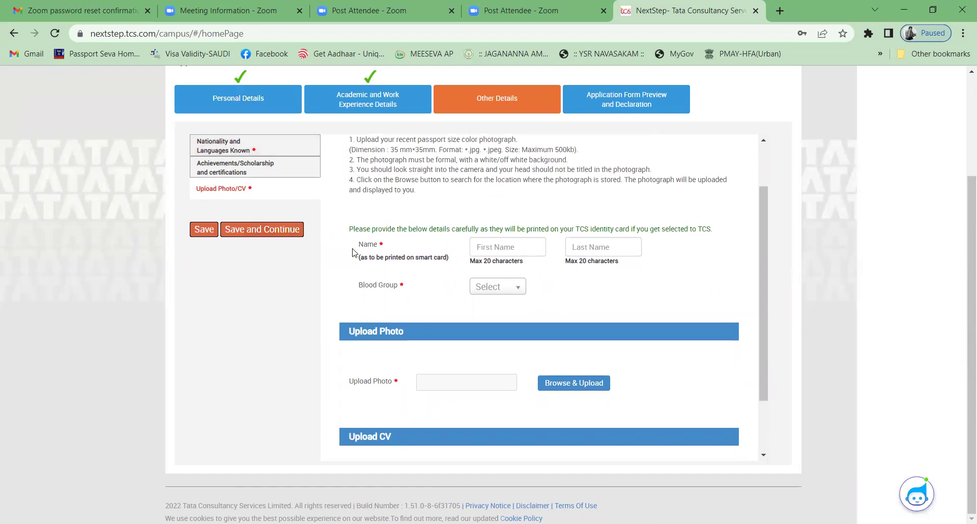
drag(349, 229, 617, 220)
Enter the applicant's first and last name in the smart-card name fields.
click(617, 220)
click(503, 246)
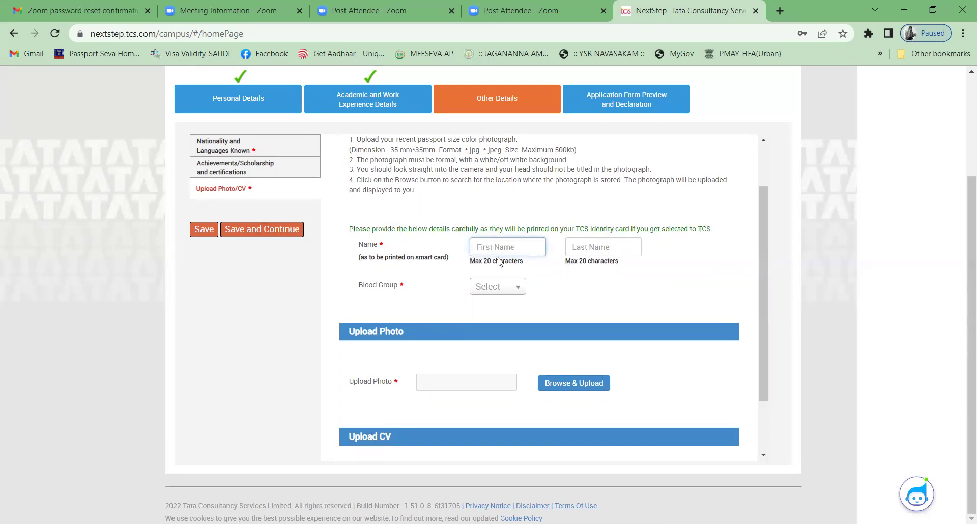
key(Tab)
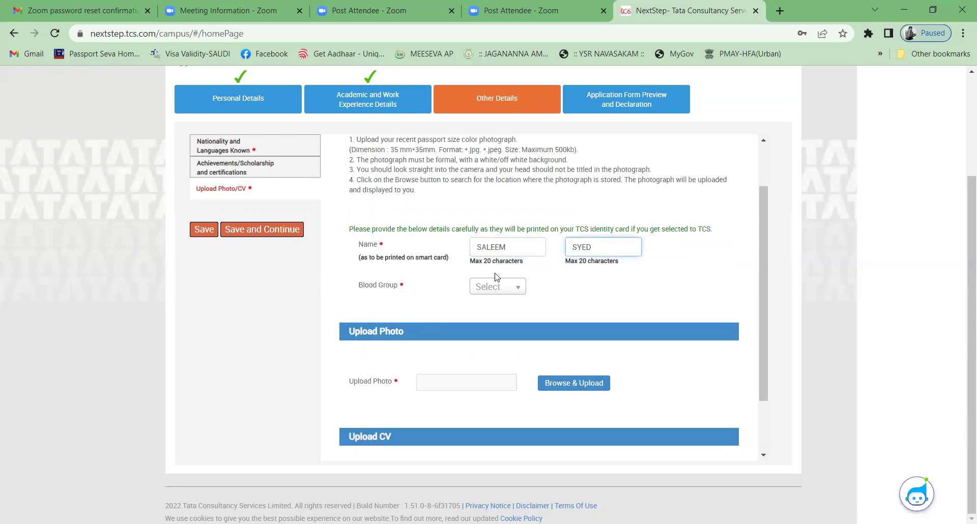
Set the Blood Group to B+, correcting an initial A- choice.
click(495, 275)
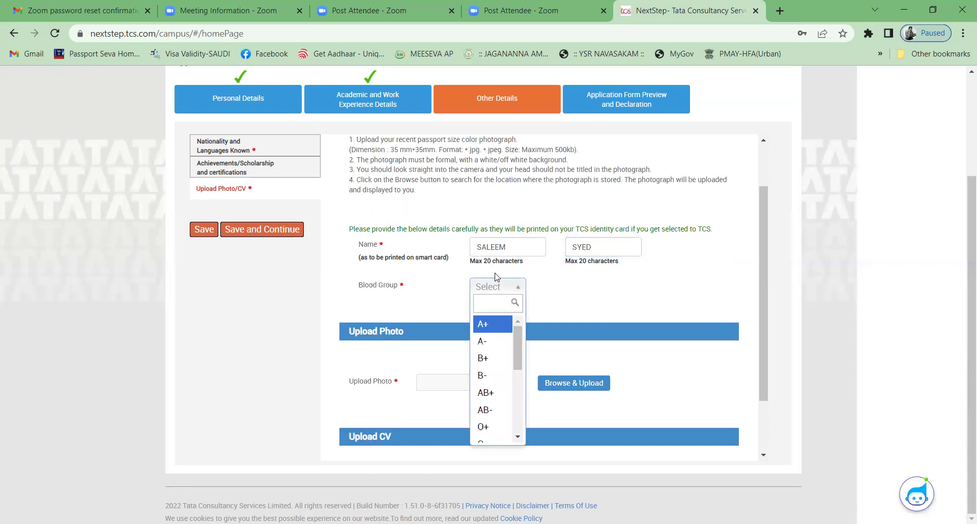
click(495, 275)
click(497, 276)
key(Down)
key(Return)
click(497, 277)
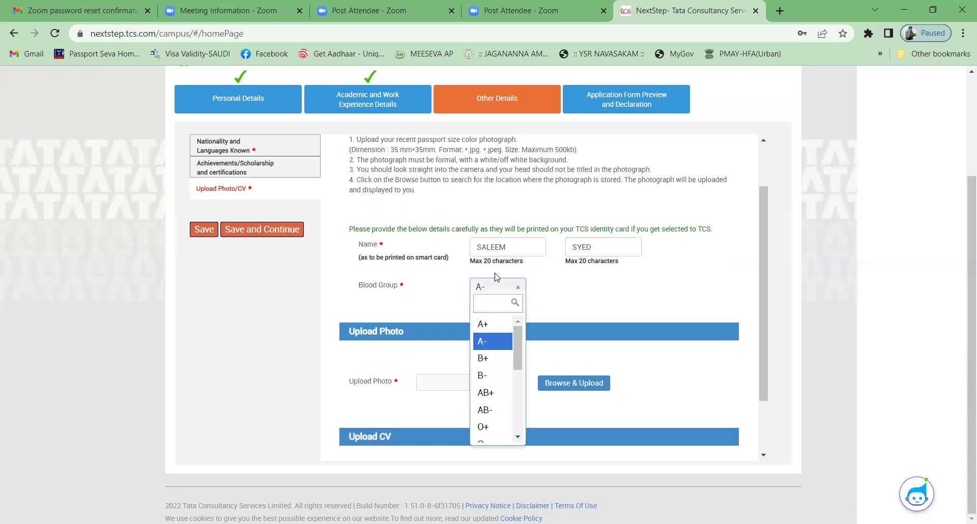
key(Down)
key(Return)
scroll(496, 276, down, 2)
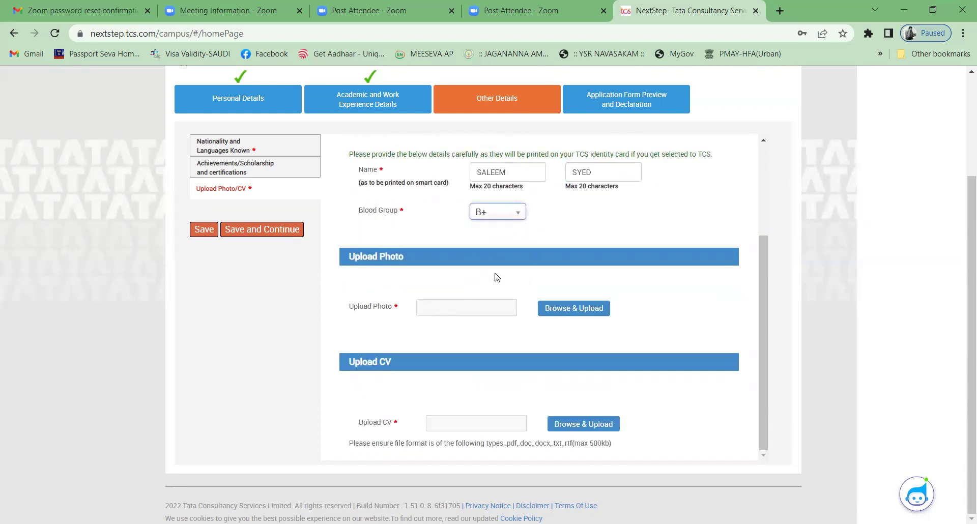
scroll(497, 277, up, 3)
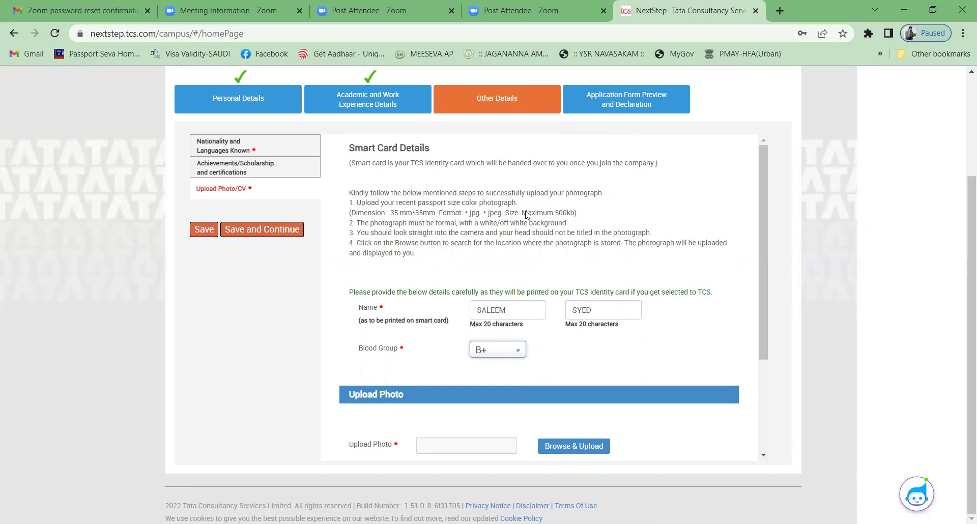
scroll(525, 215, down, 3)
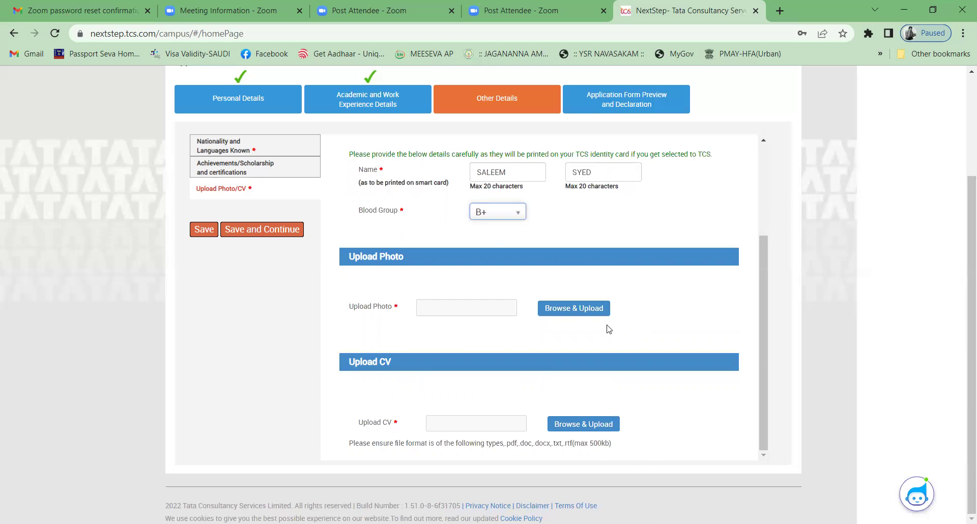
click(593, 317)
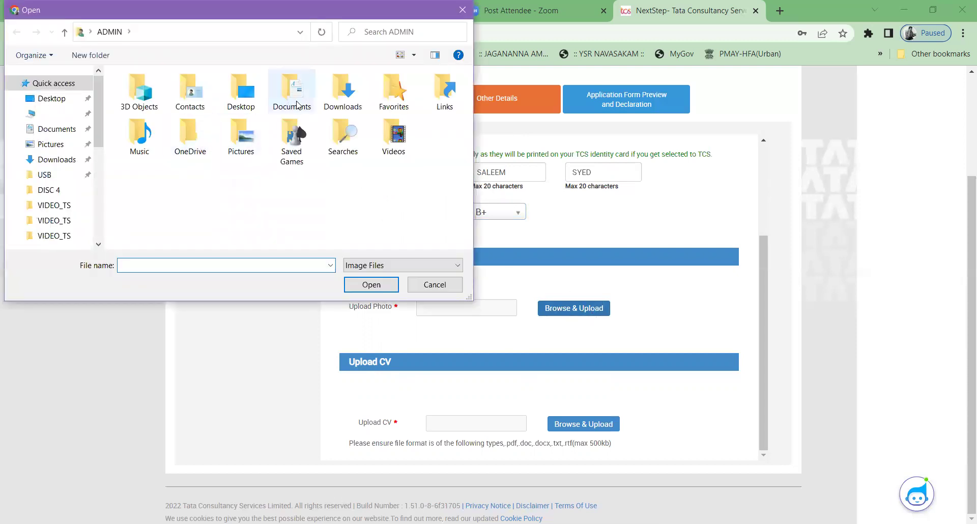
double_click(332, 99)
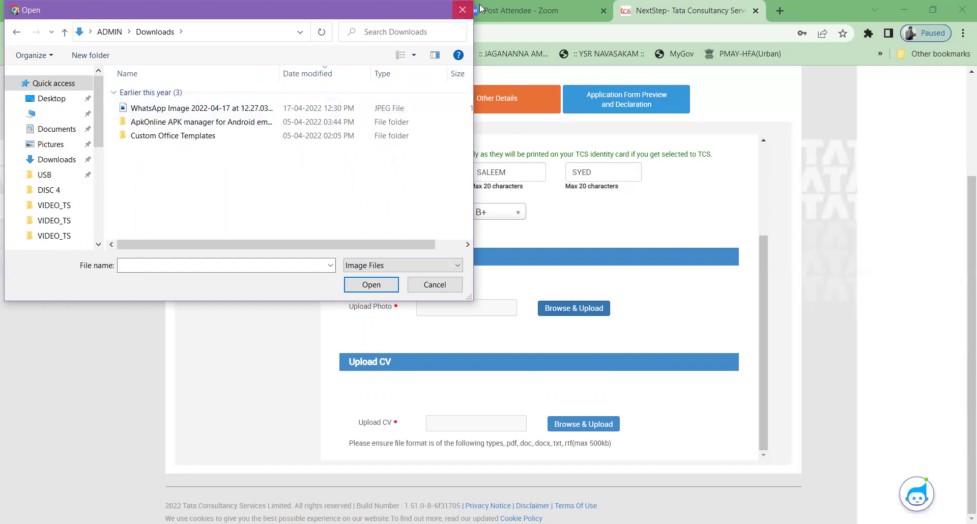
click(462, 10)
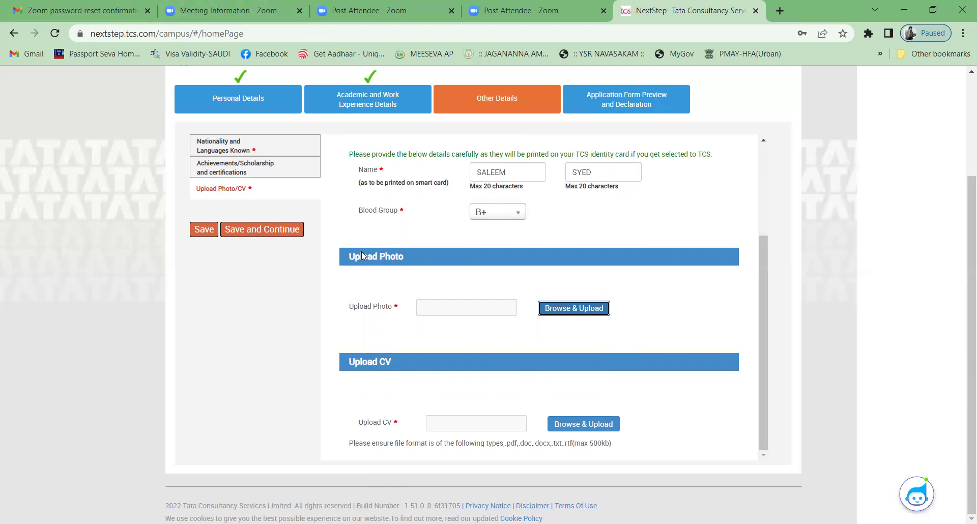
Switch to Gmail and search the mailbox for PHOTO.
click(95, 6)
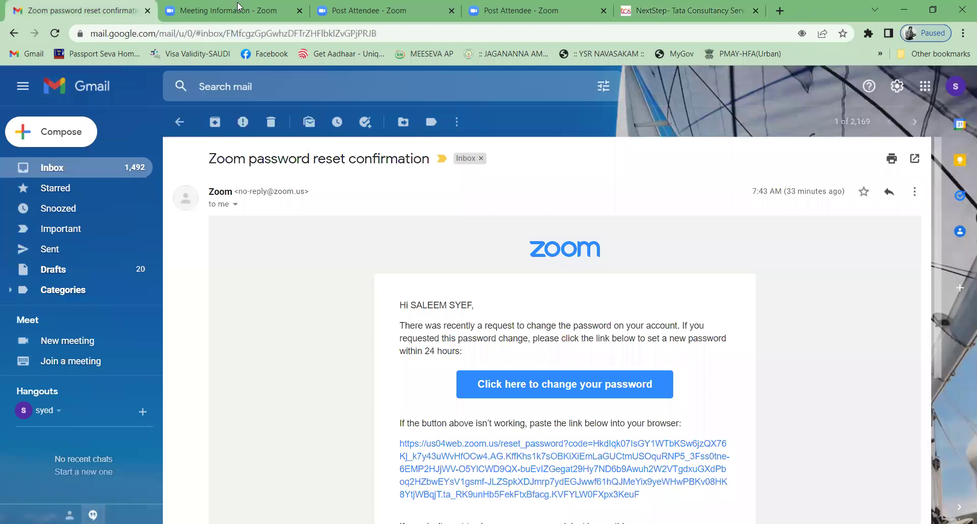
click(185, 132)
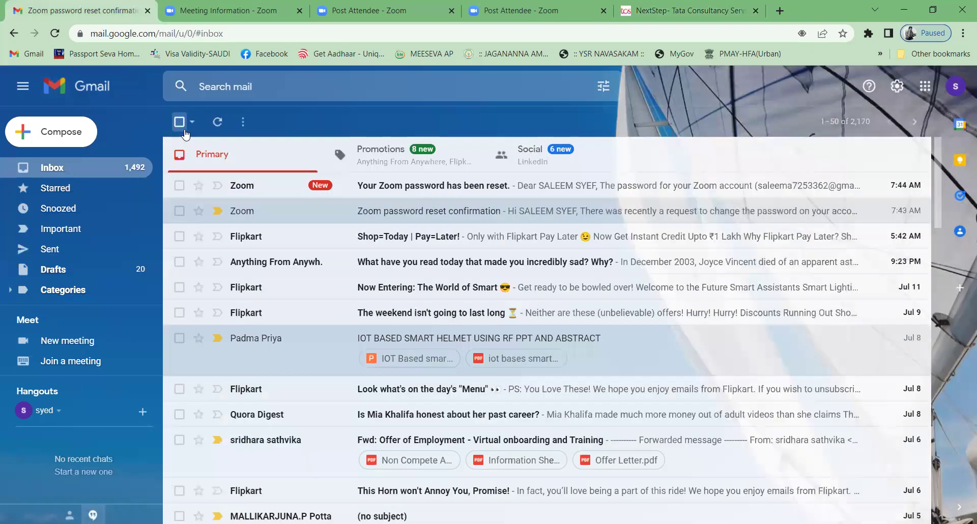
click(280, 92)
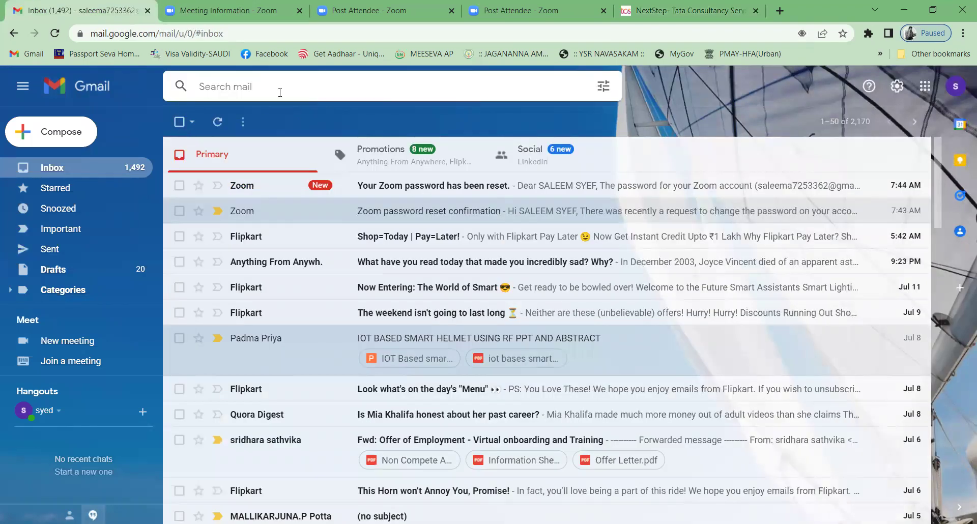
text(PHOTO)
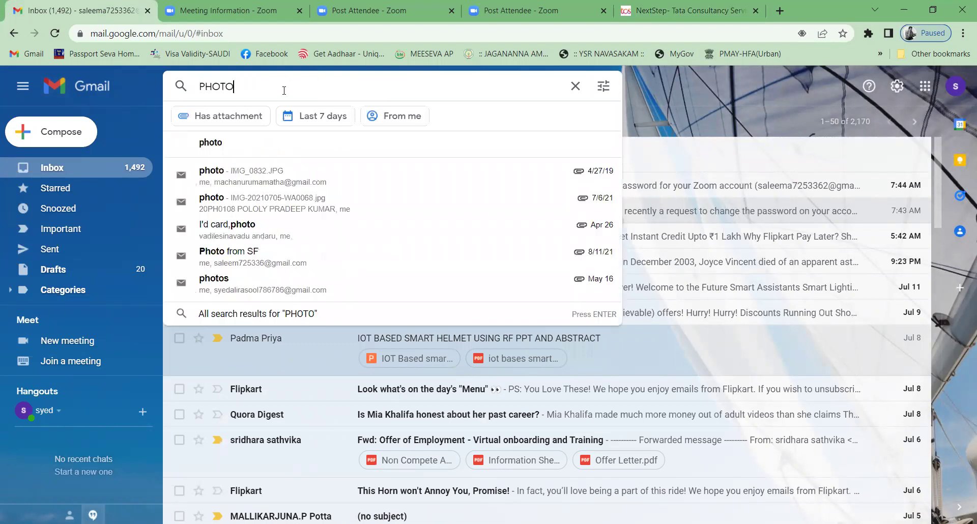
key(Escape)
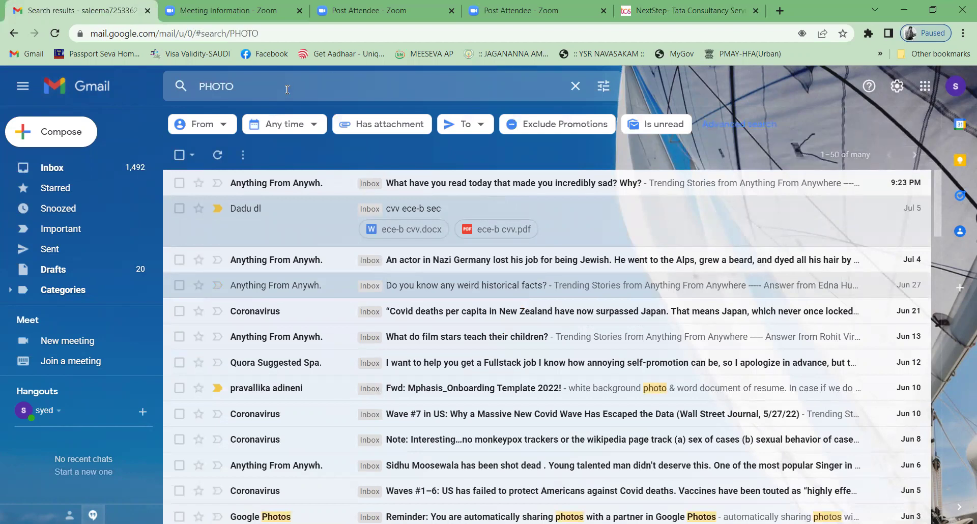
Search for RESUME and download the forwarded resume email's Word attachment.
click(287, 89)
key(BackSpace)
key(BackSpace)
key(BackSpace)
key(BackSpace)
key(BackSpace)
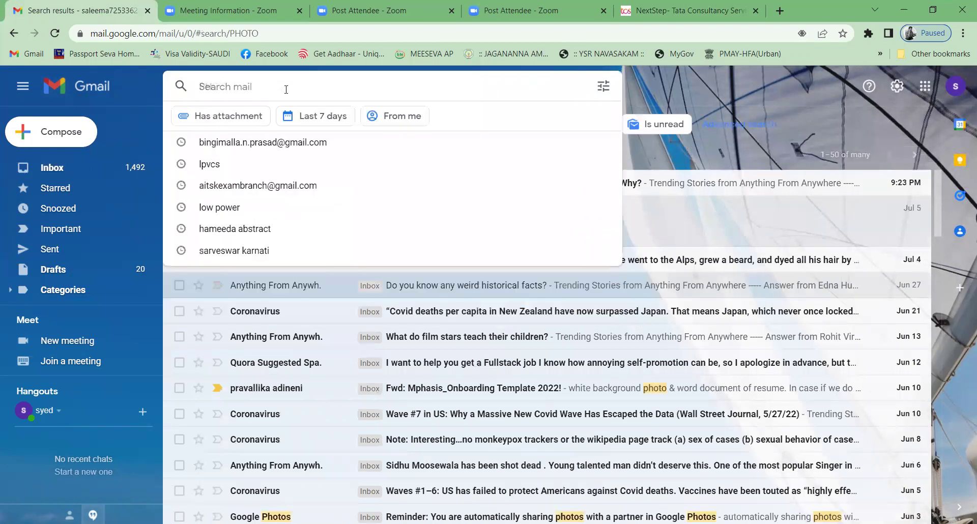
text(RESUME)
key(Return)
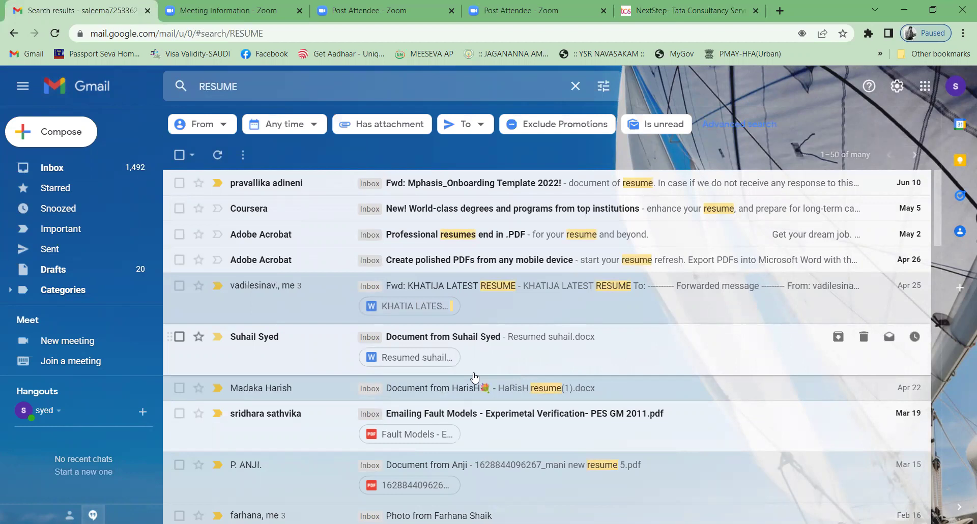
click(475, 311)
mouse_move(245, 418)
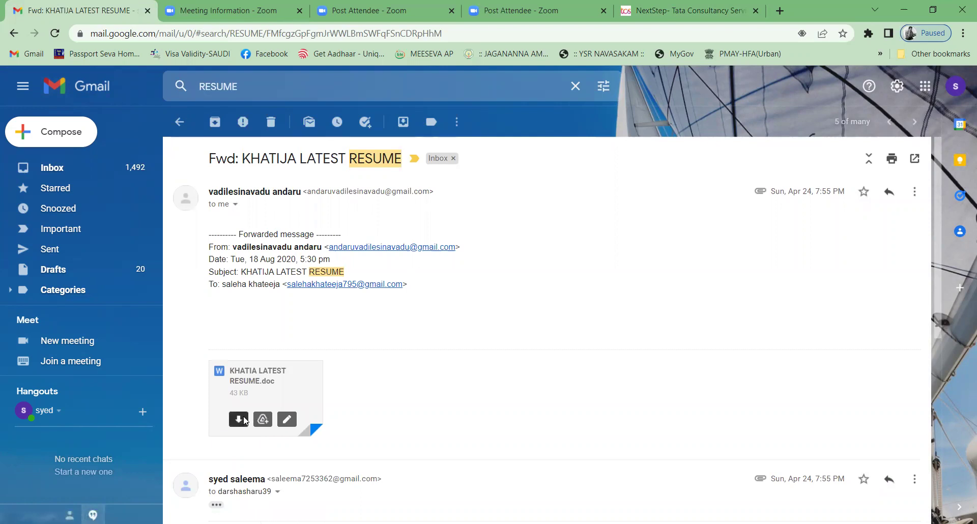
click(180, 124)
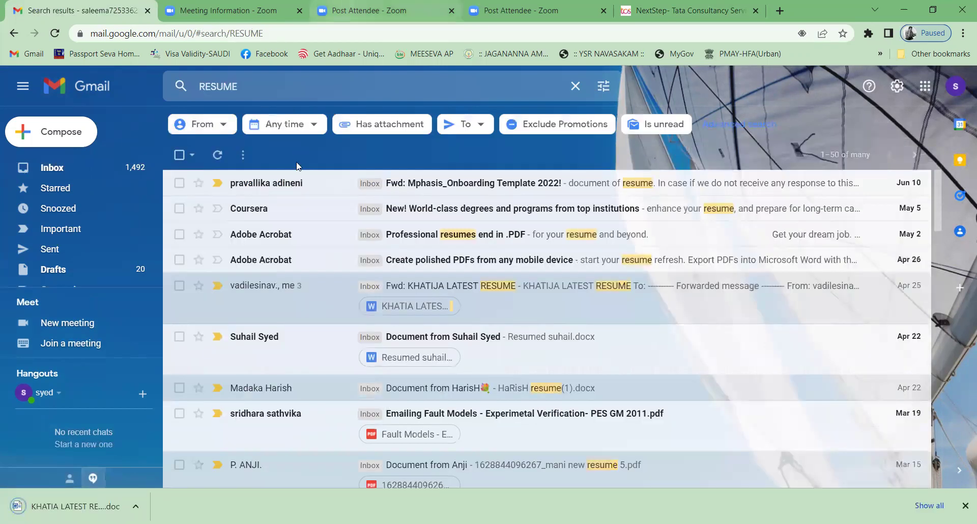
In a new tab, run a Google search for DUMMY PHOTO.
click(757, 5)
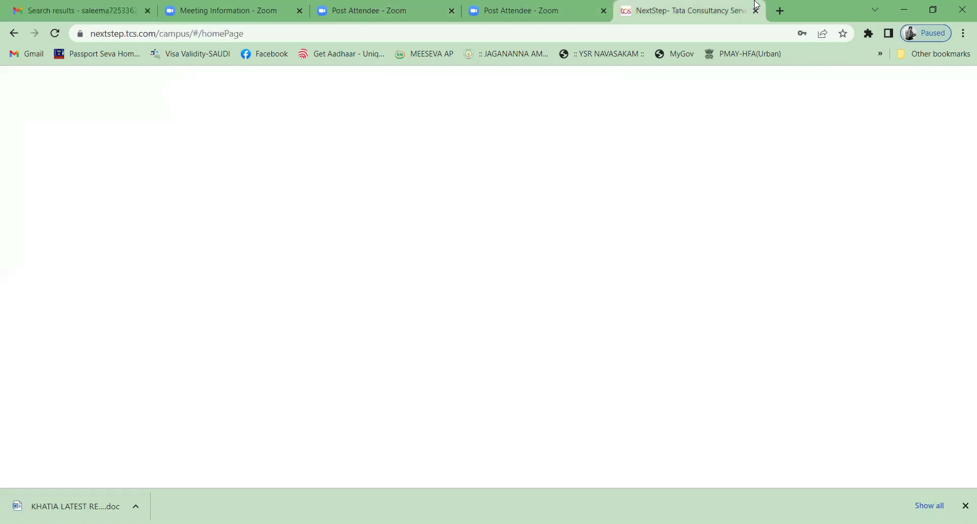
click(780, 11)
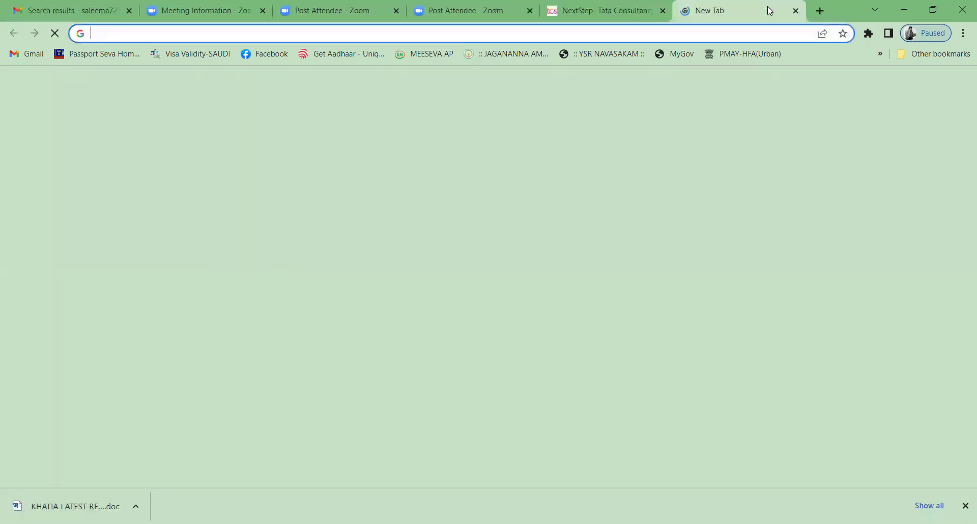
text(WWW)
key(Return)
text(DUMMY PHOTO)
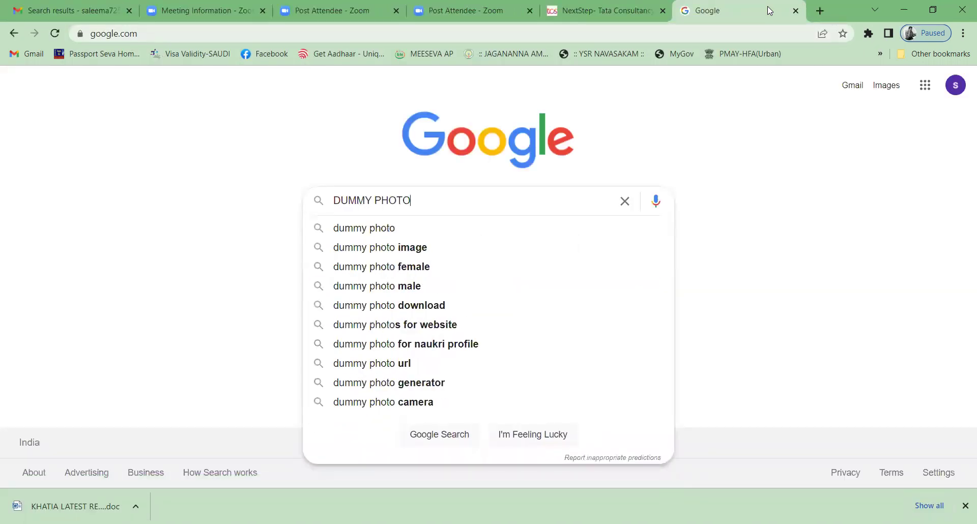
key(Return)
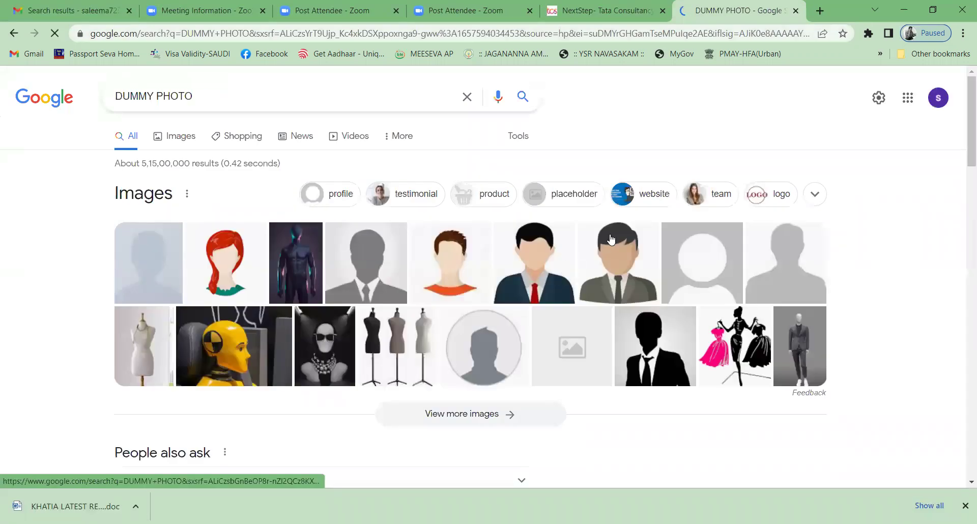
From the image results, open the Statinfer dummy user page, then return to the TCS form.
click(528, 267)
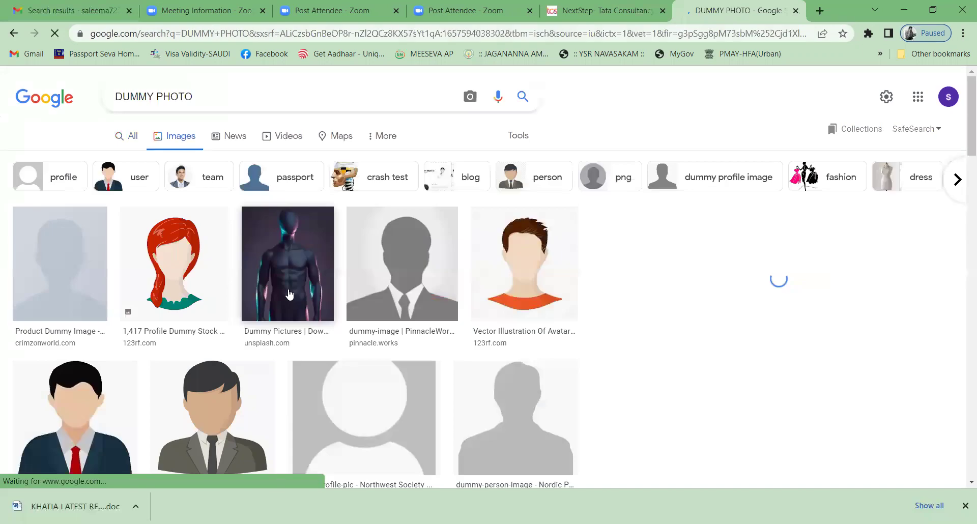
scroll(469, 251, down, 2)
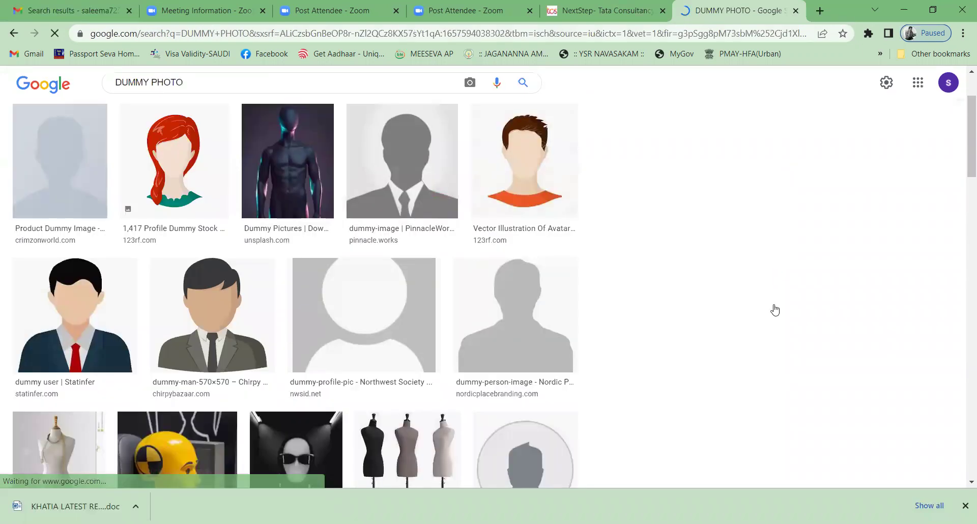
click(870, 129)
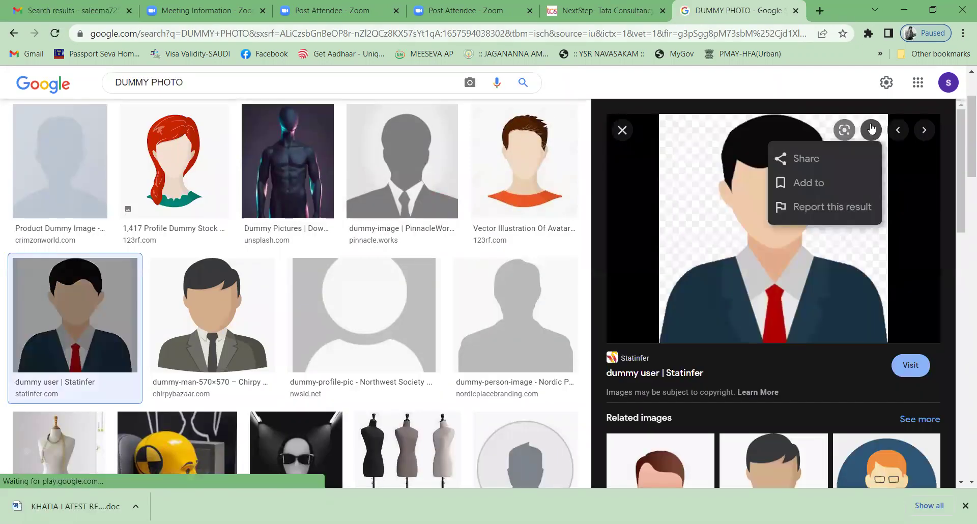
right_click(708, 249)
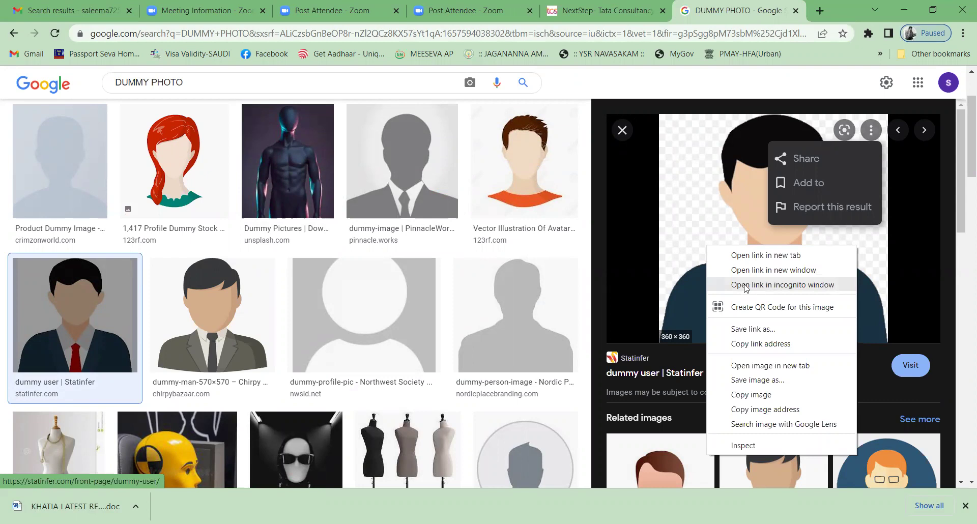
click(701, 197)
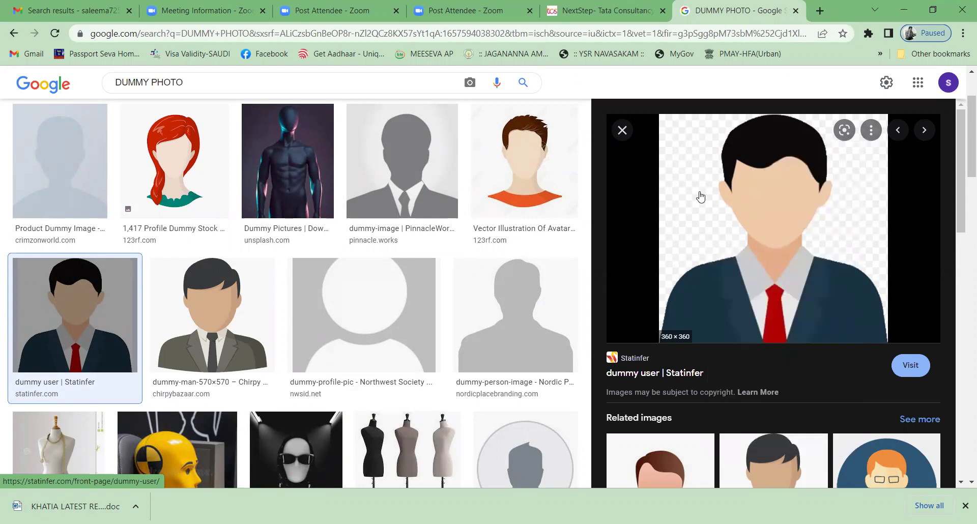
click(739, 198)
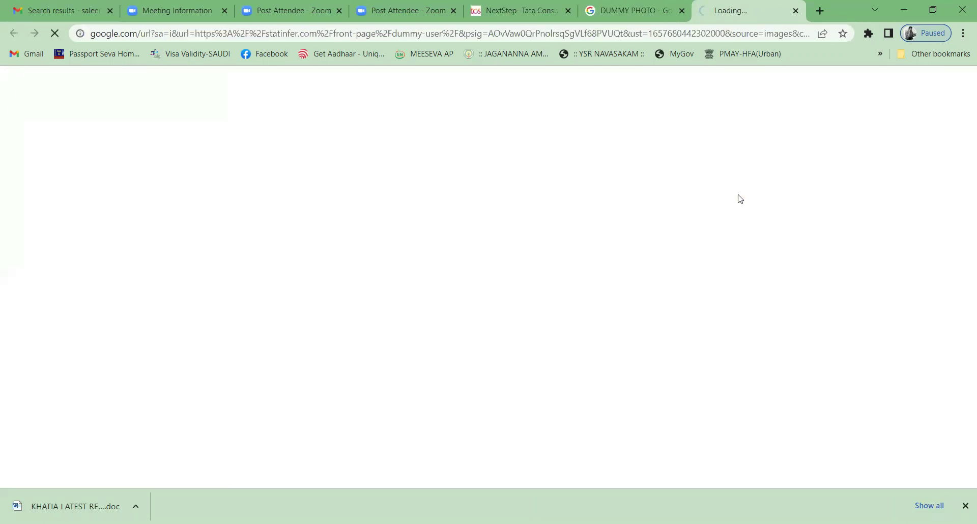
click(563, 3)
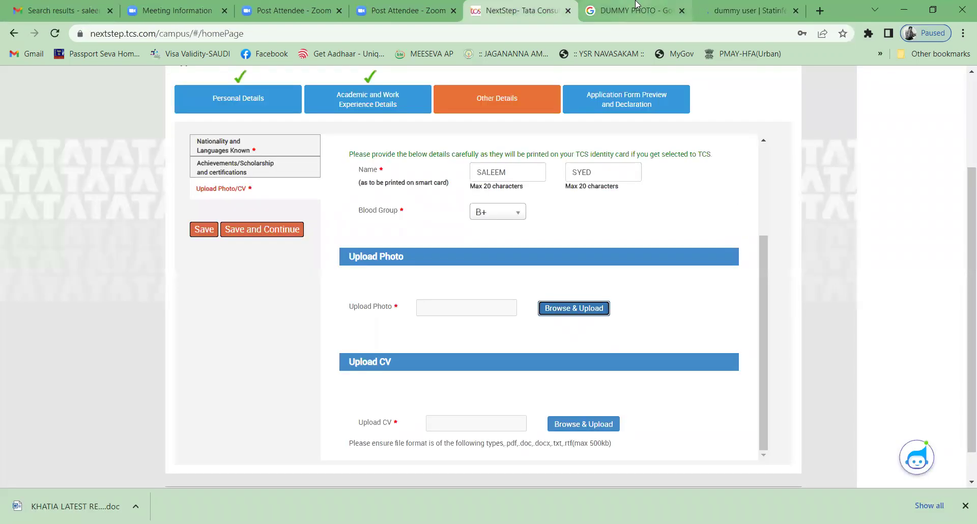
Search Gmail for the applicant's photo emails and scroll through the results.
click(635, 4)
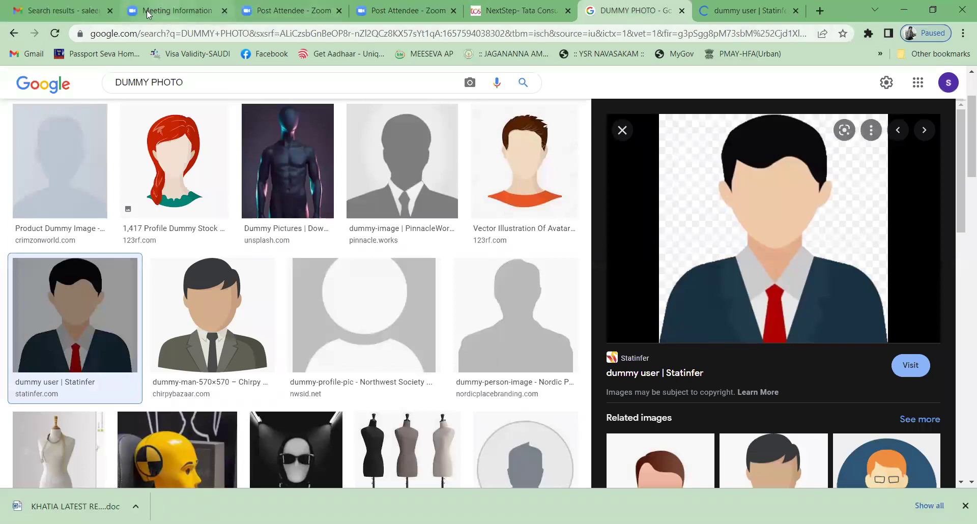
click(63, 10)
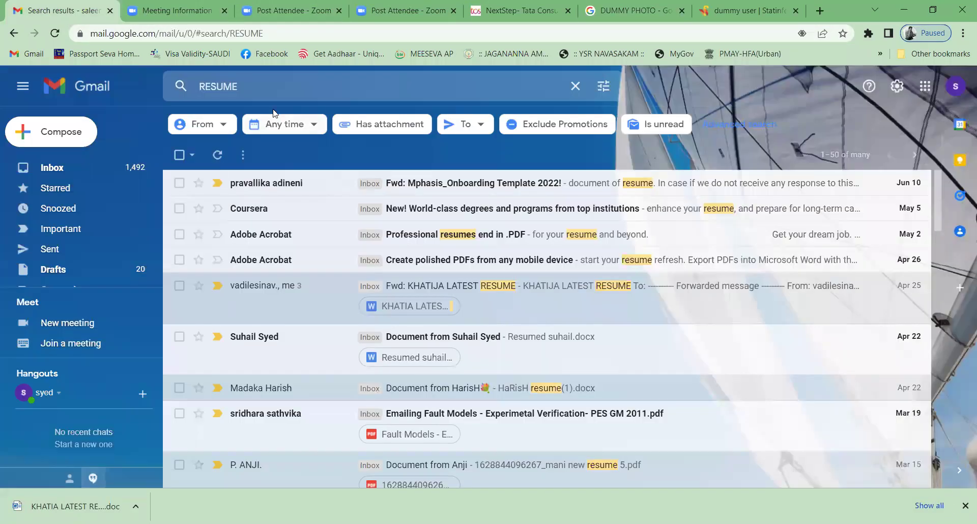
click(279, 83)
key(BackSpace)
key(BackSpace)
key(BackSpace)
key(BackSpace)
key(BackSpace)
key(BackSpace)
text(SALEEM PHOTO)
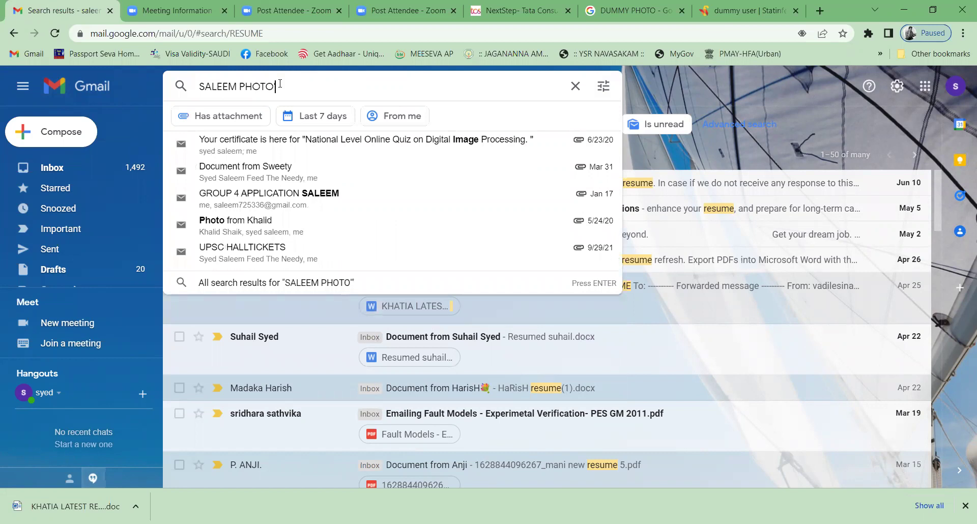
key(Return)
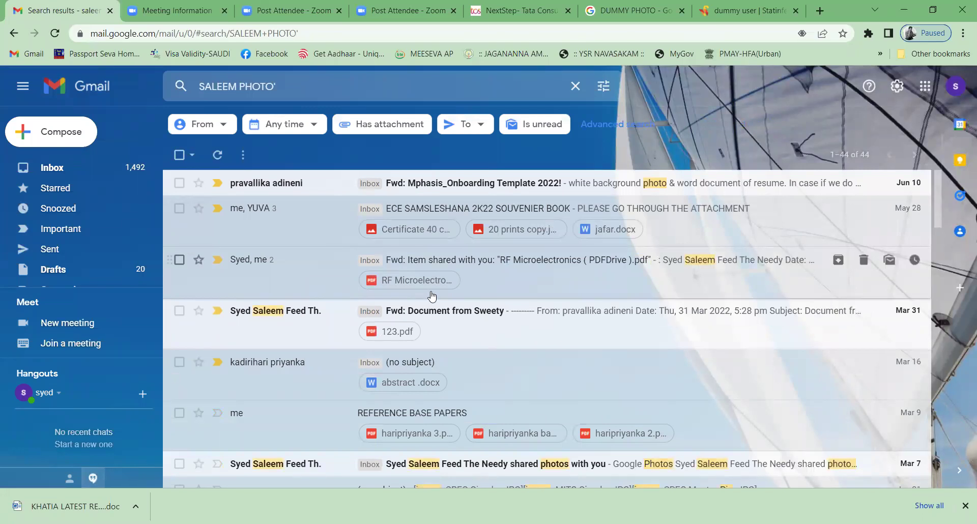
scroll(432, 295, down, 4)
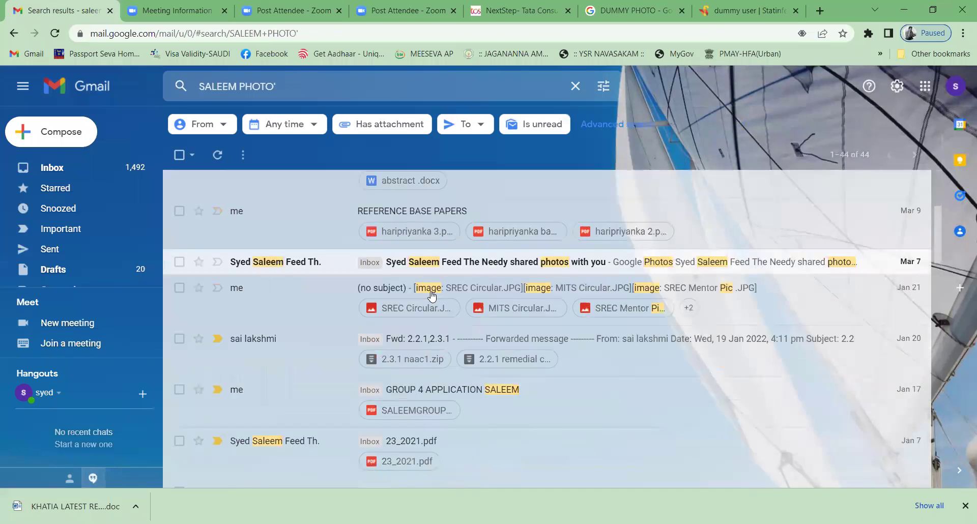
scroll(432, 295, down, 5)
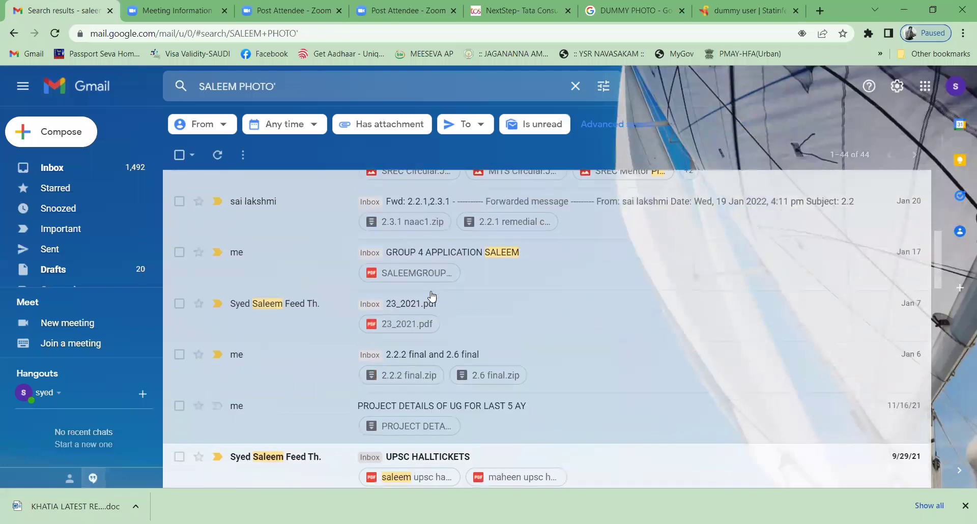
scroll(432, 295, down, 4)
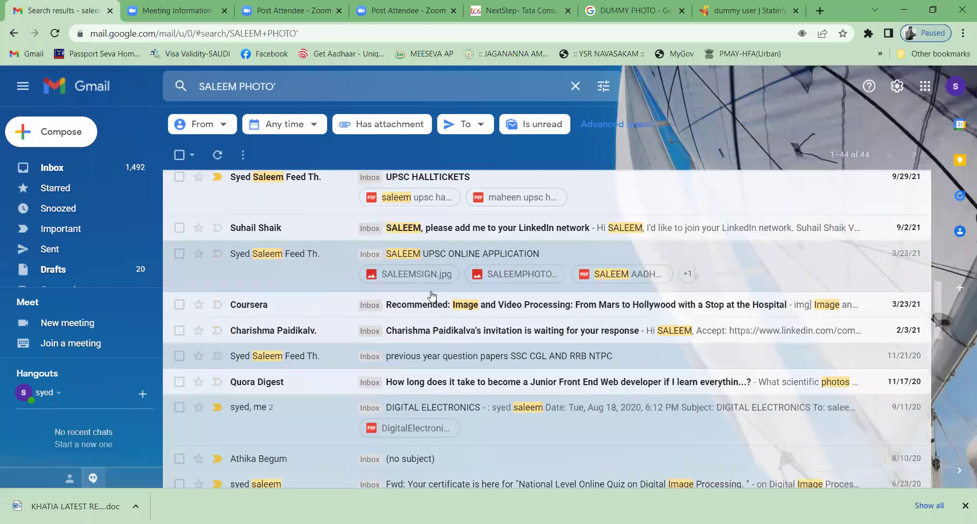
scroll(432, 295, down, 4)
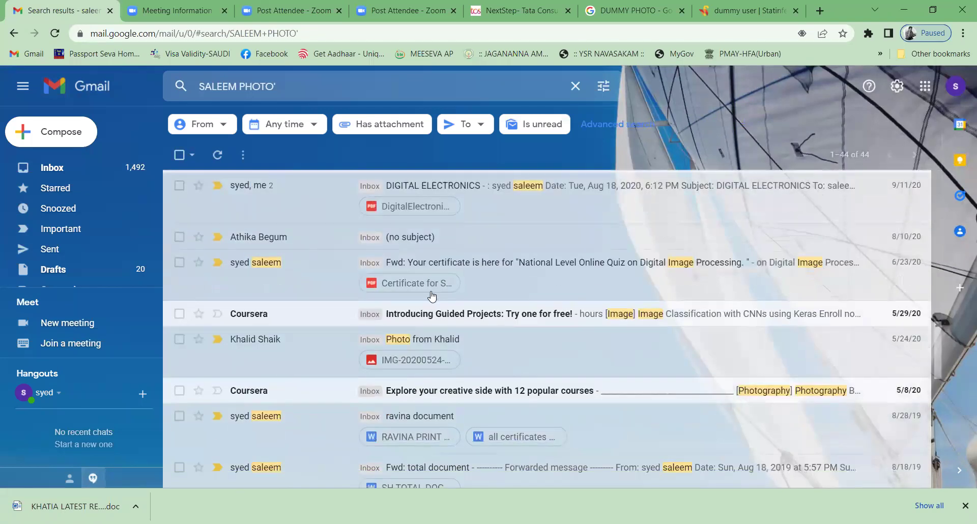
scroll(432, 295, down, 5)
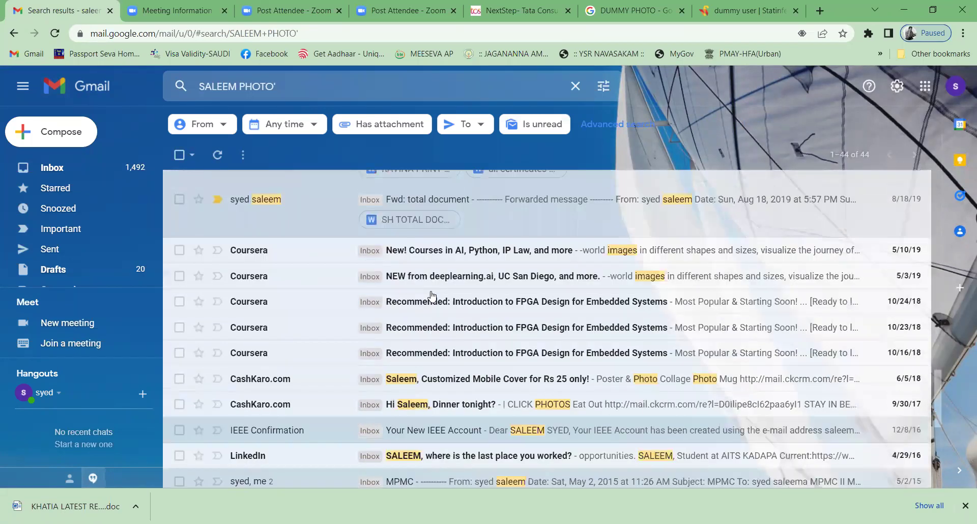
scroll(432, 296, down, 1)
Search Gmail for PASSPORT PHOTO, then go to the Statinfer dummy user tab.
text(/)
text(SAL)
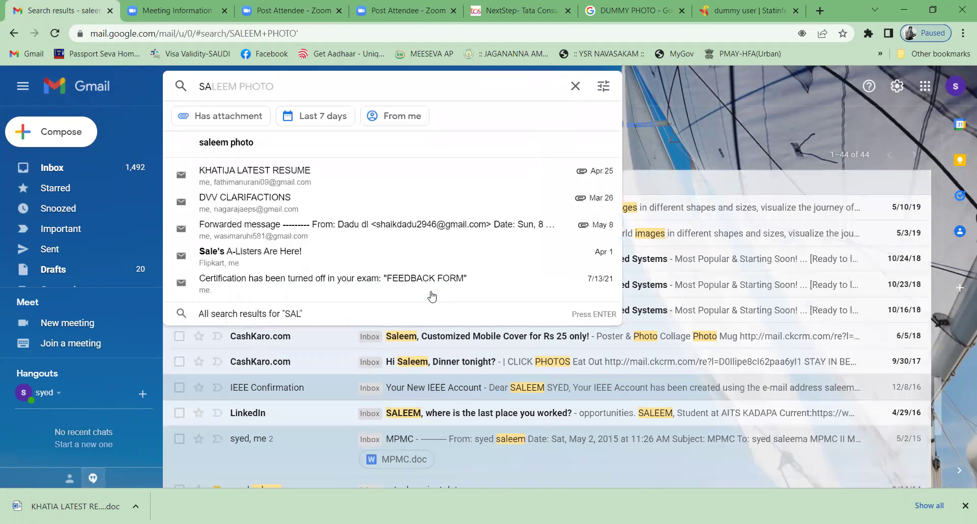
key(BackSpace)
key(BackSpace)
key(BackSpace)
text(PASS)
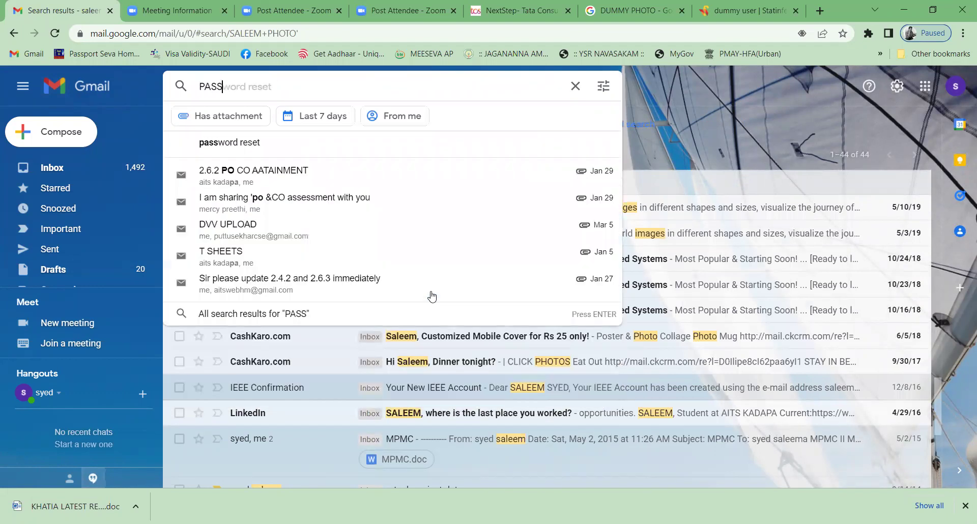
text(PORT PHOTO)
key(Return)
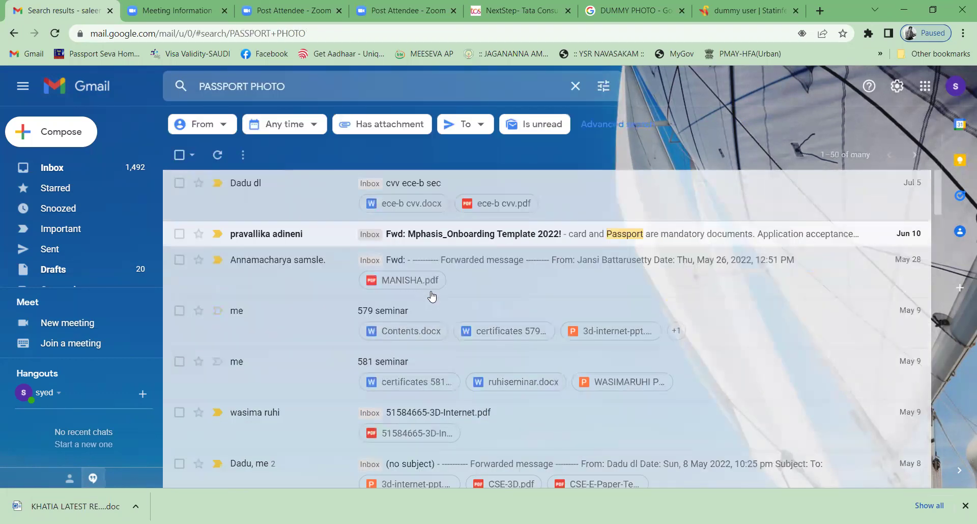
key(ctrl+shift+Tab)
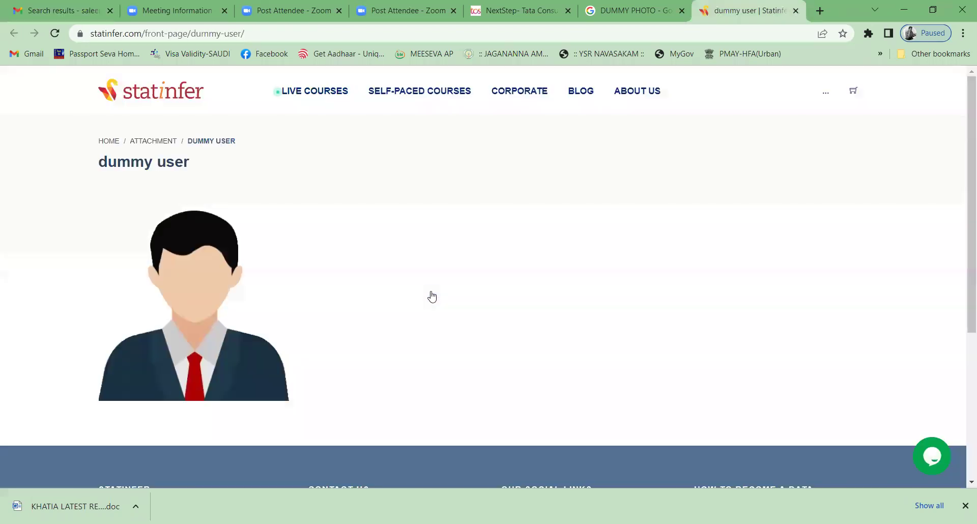
Open dummy-user.png on its own, copy the image, and return to the TCS form.
right_click(226, 348)
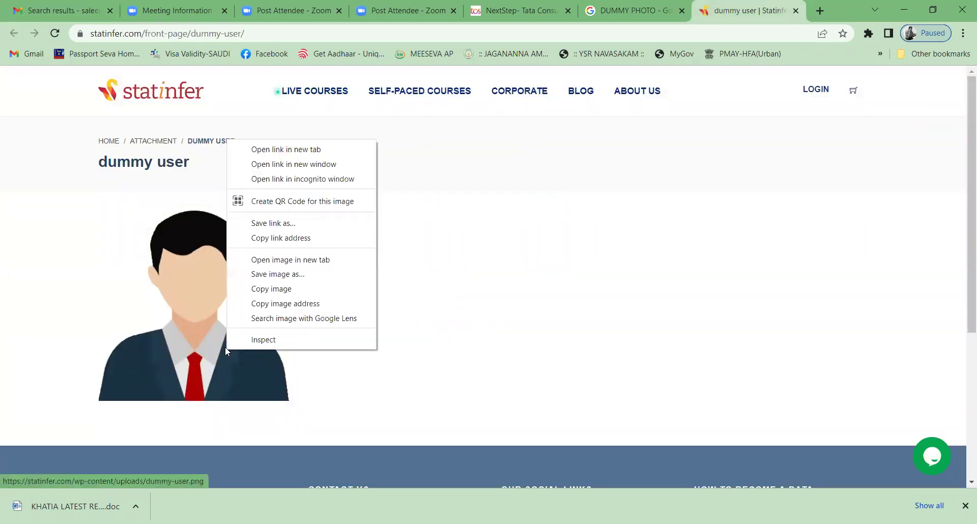
click(181, 316)
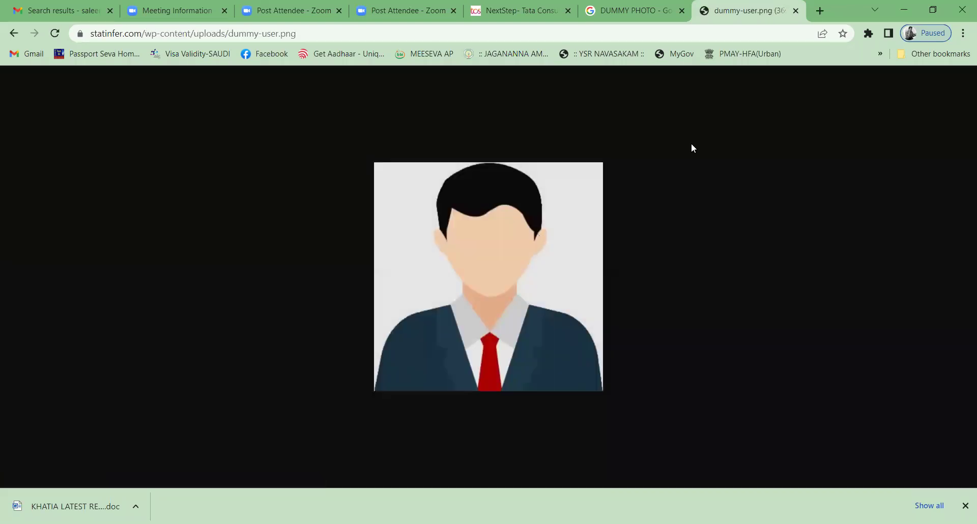
right_click(466, 260)
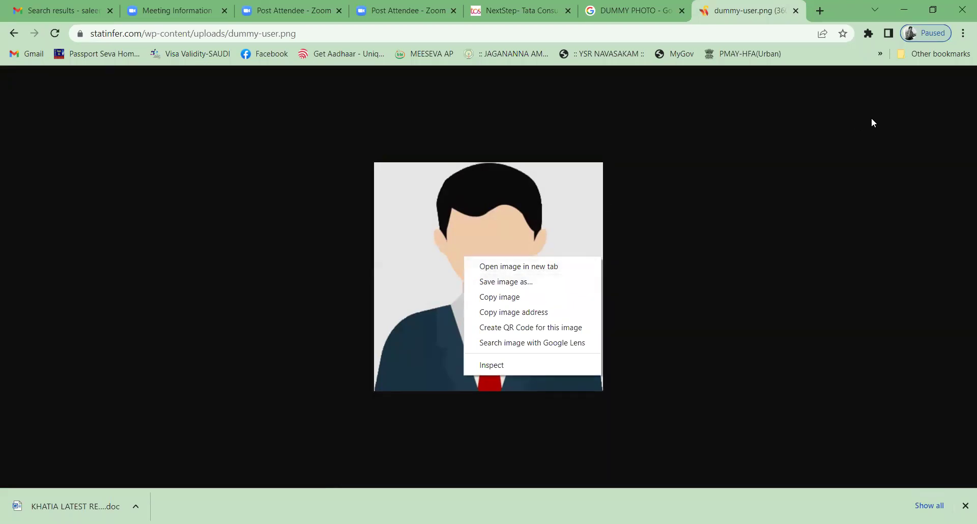
click(729, 222)
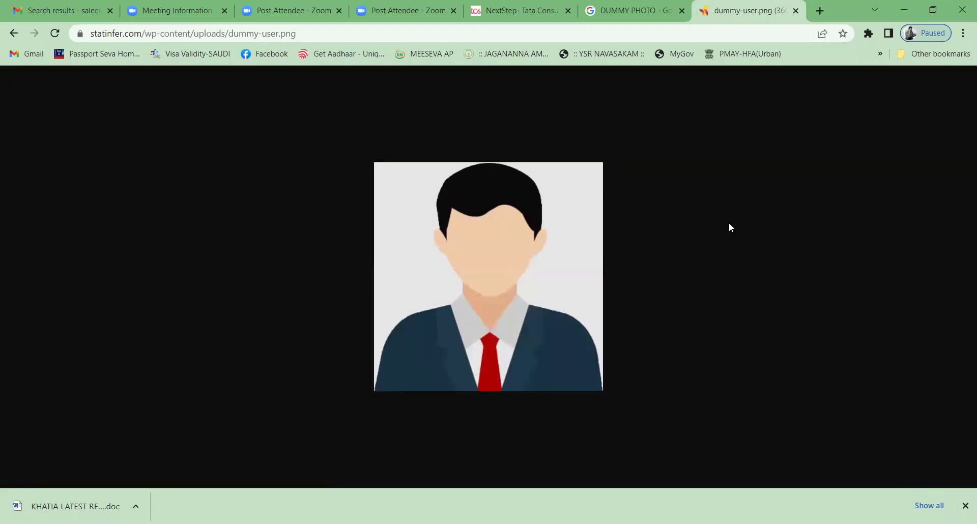
right_click(507, 282)
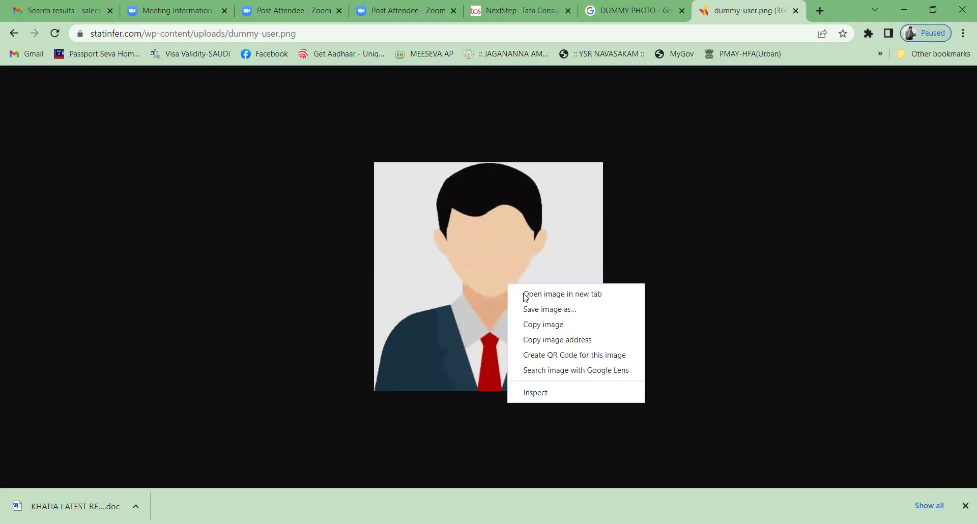
click(542, 325)
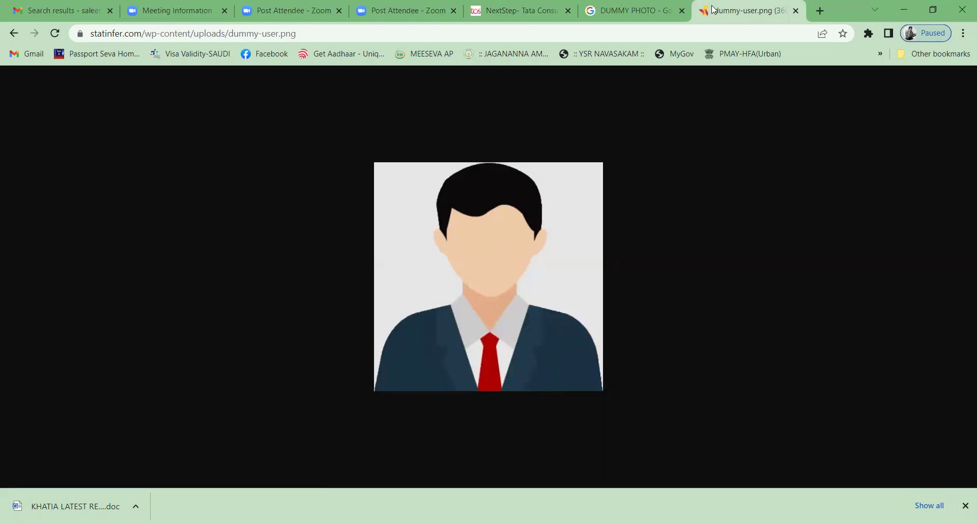
click(529, 11)
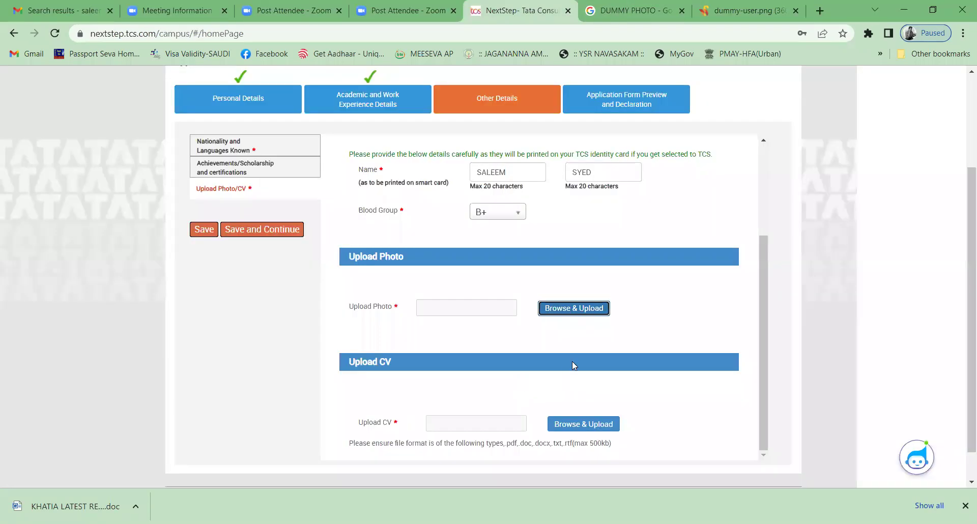
Upload PHOTO from the Desktop as the applicant photo and reveal the downloaded document in its folder.
click(559, 315)
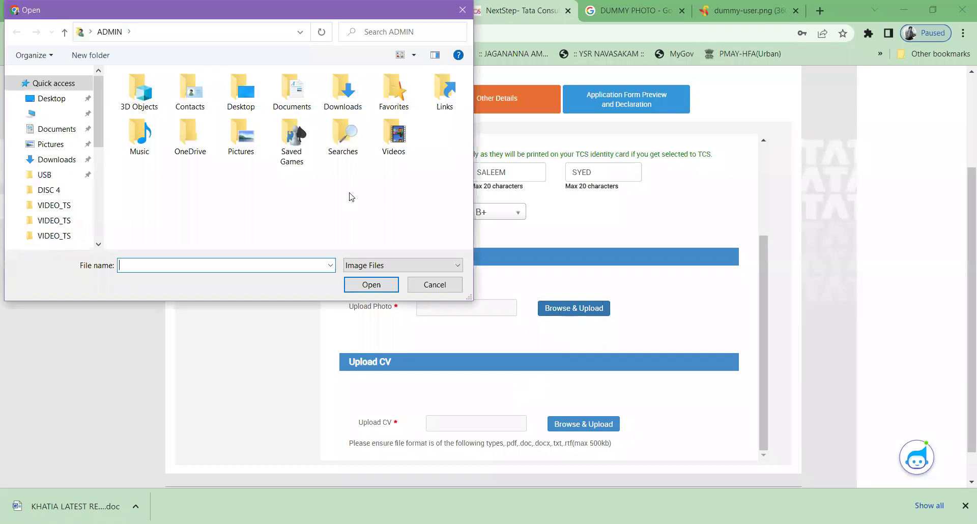
click(55, 99)
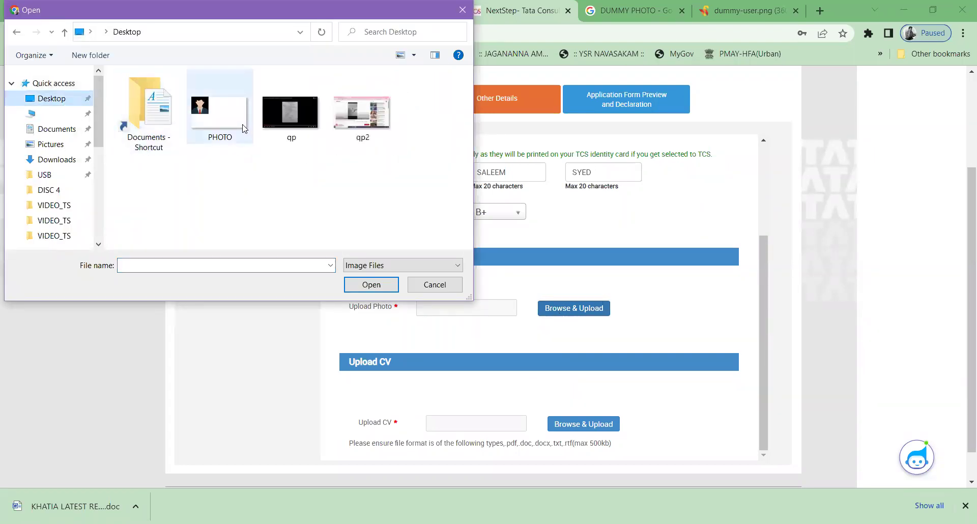
click(232, 126)
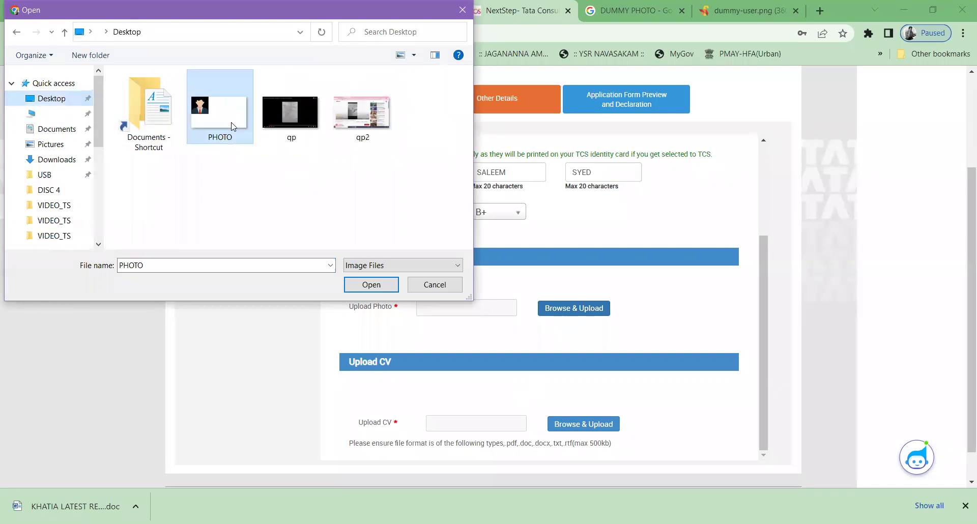
double_click(232, 126)
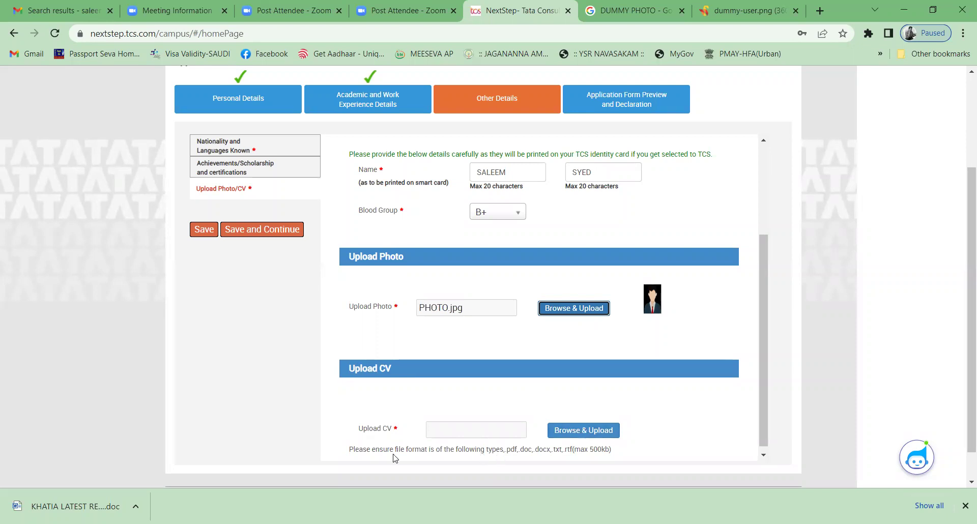
click(141, 499)
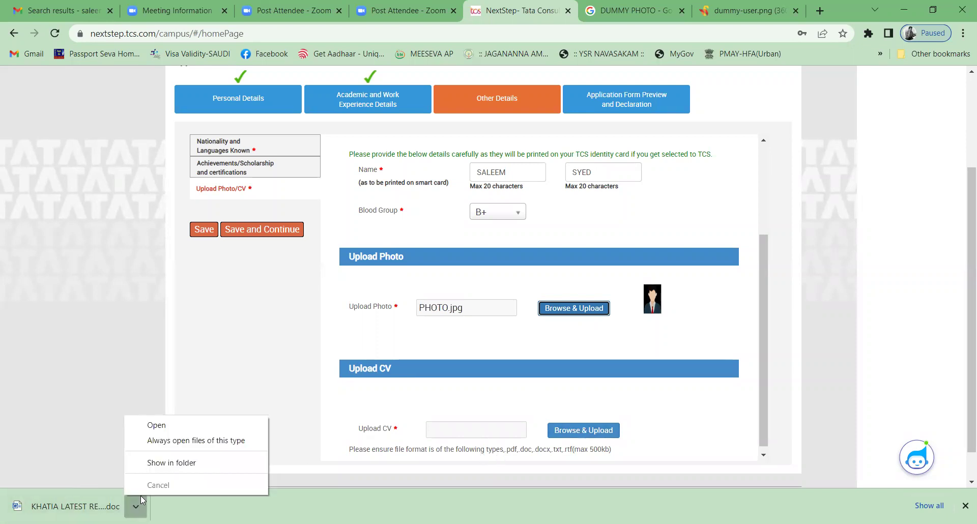
click(164, 464)
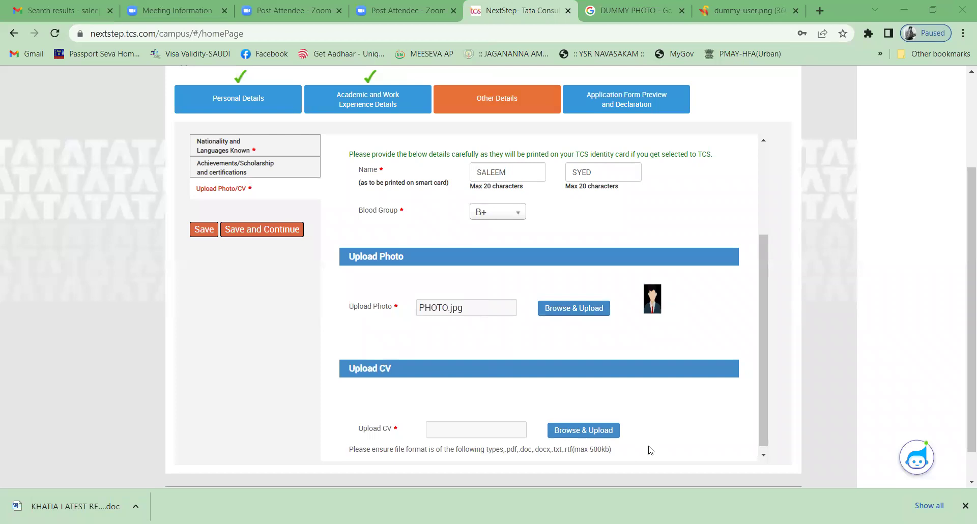
Upload the résumé document from the Downloads folder as the CV.
click(611, 432)
scroll(82, 90, up, 4)
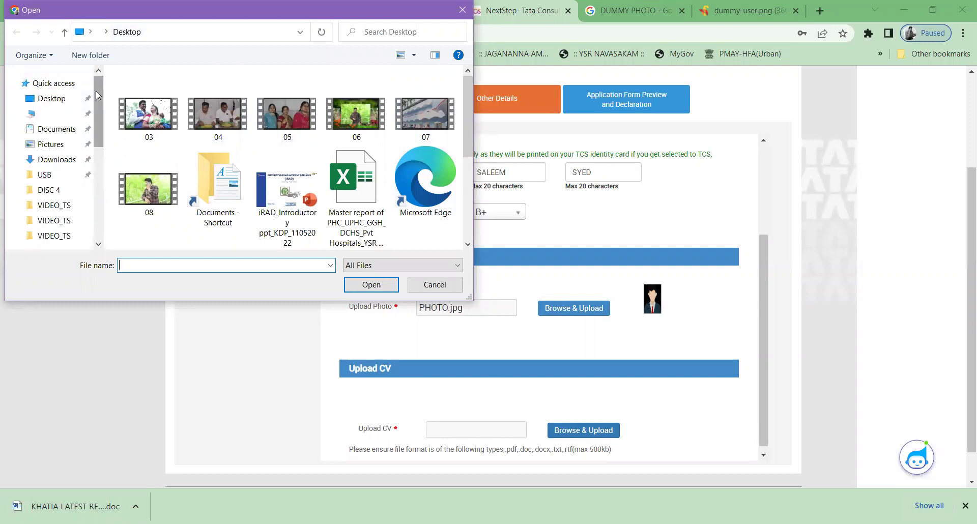
click(56, 100)
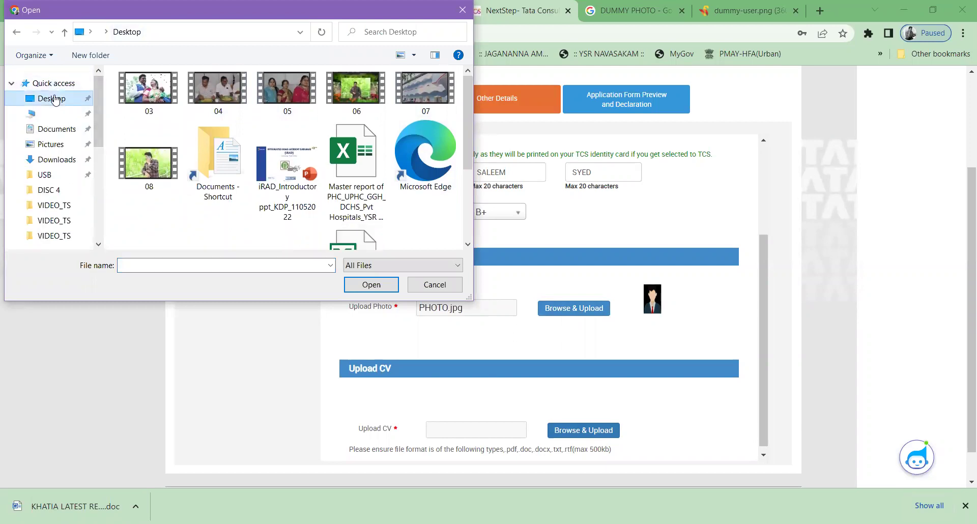
click(61, 167)
click(228, 109)
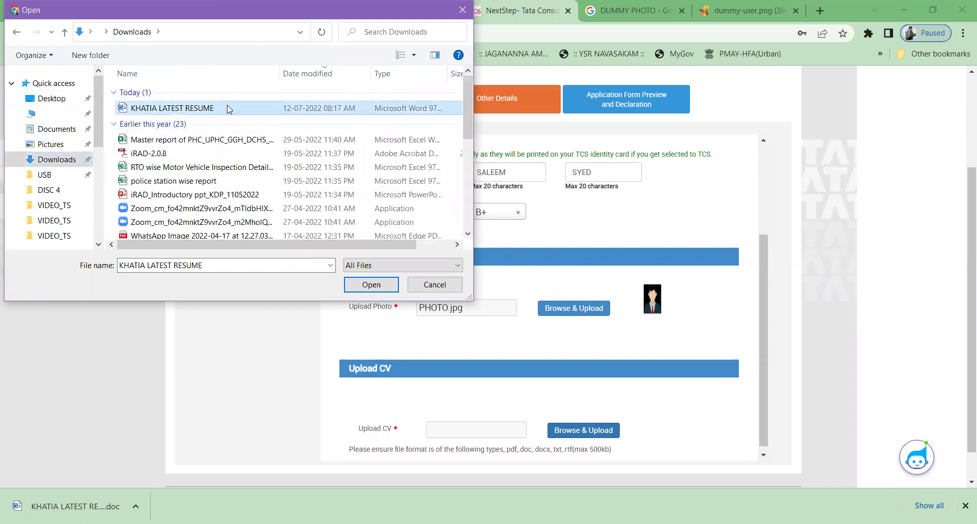
double_click(224, 107)
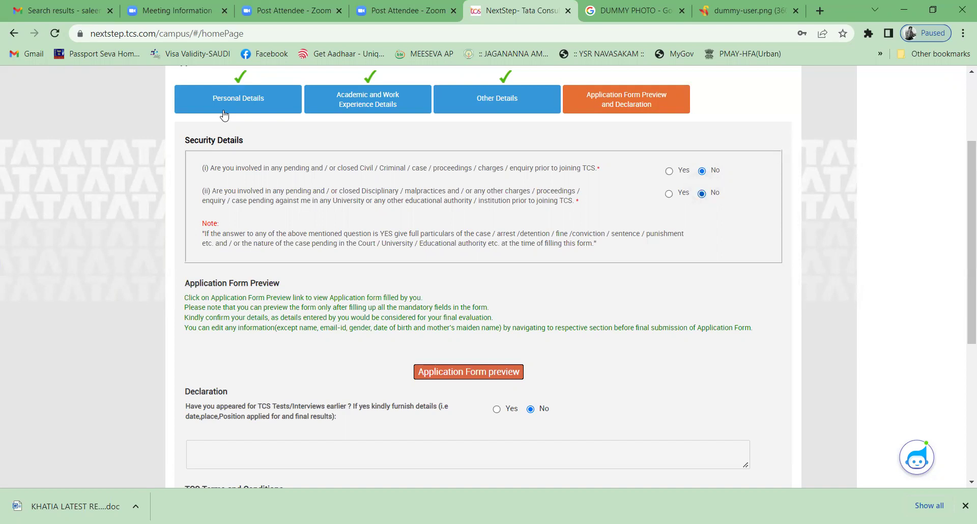
Agree to the TCS terms and submit the form, dismissing the missing Place warning.
scroll(224, 115, down, 2)
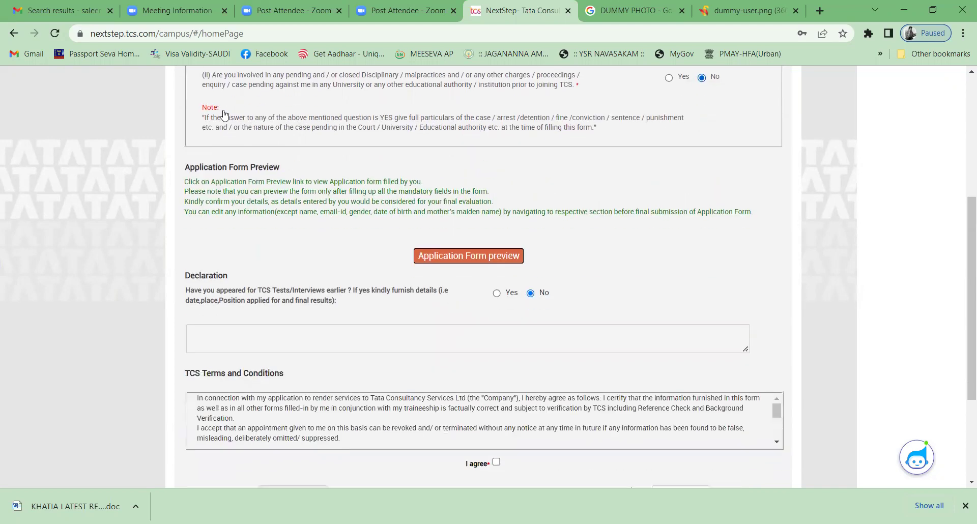
scroll(224, 115, down, 1)
scroll(224, 115, down, 1)
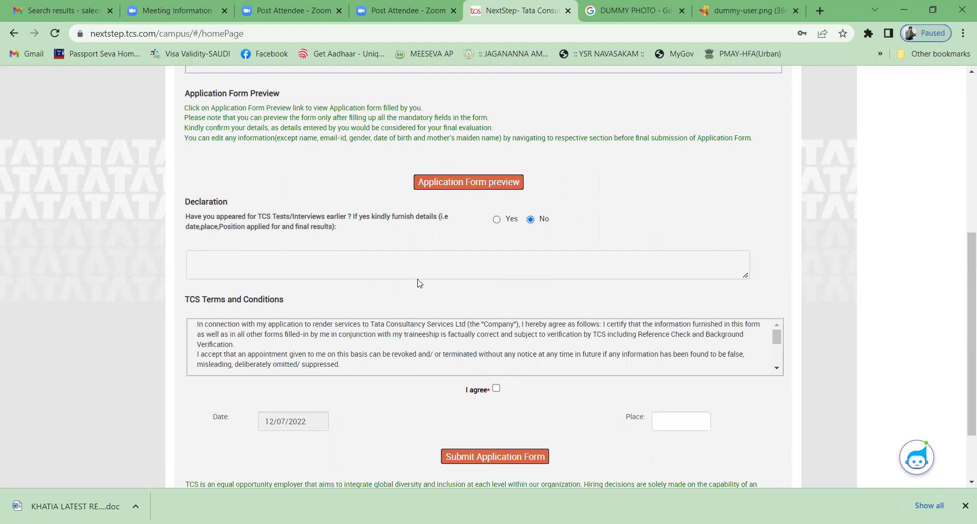
click(497, 389)
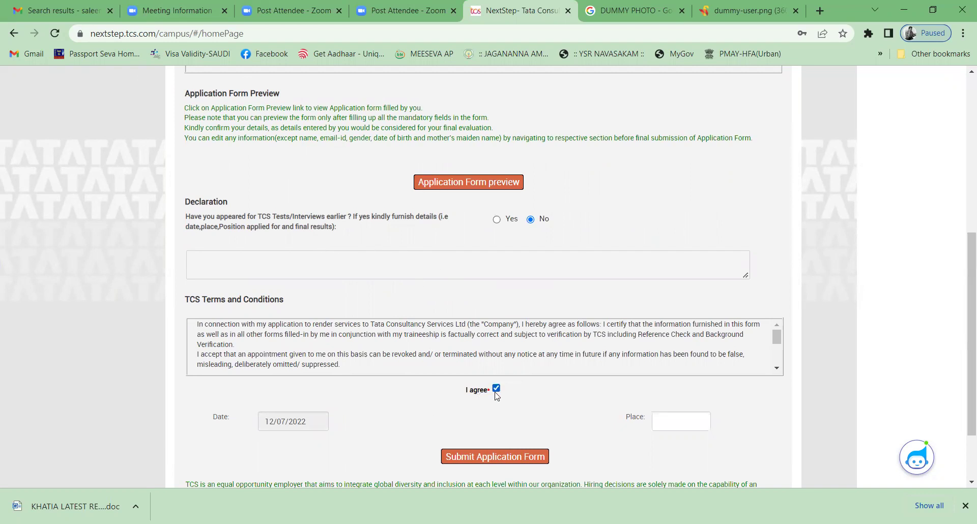
click(471, 456)
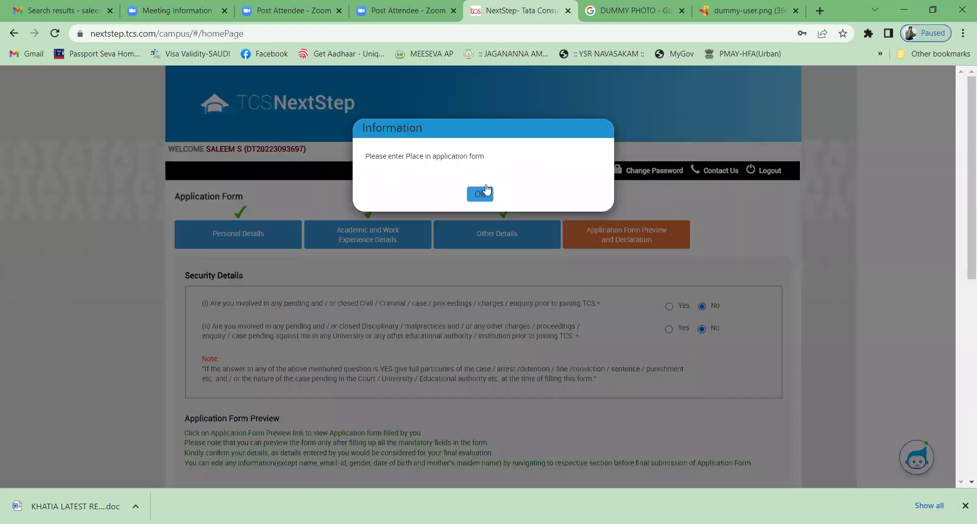
click(481, 192)
Fill in the Place as KADAPA and resubmit the application form.
scroll(480, 193, down, 2)
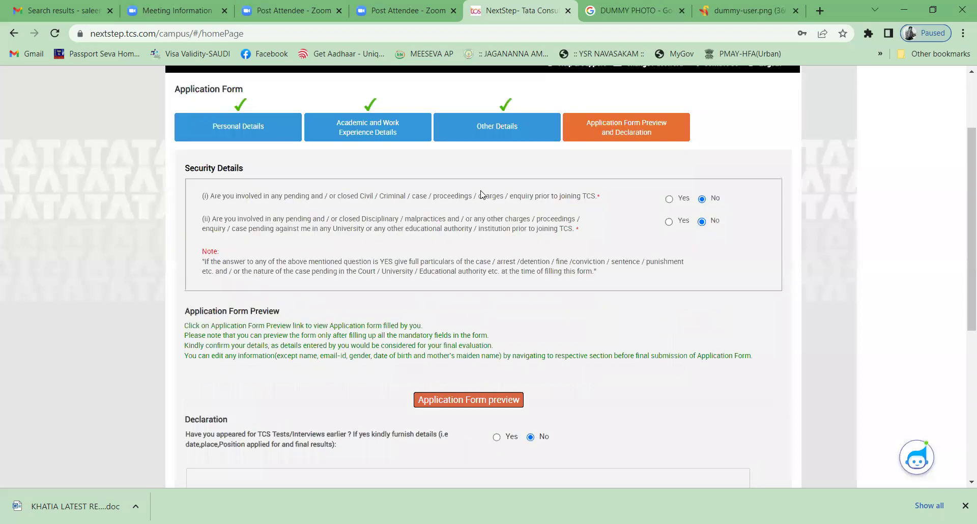
scroll(482, 194, down, 3)
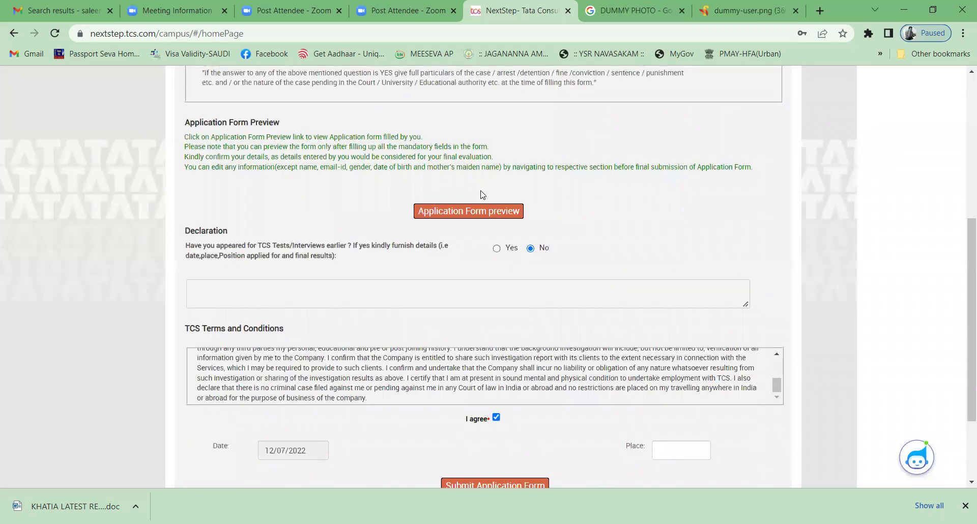
key(Tab)
text(KADAPA)
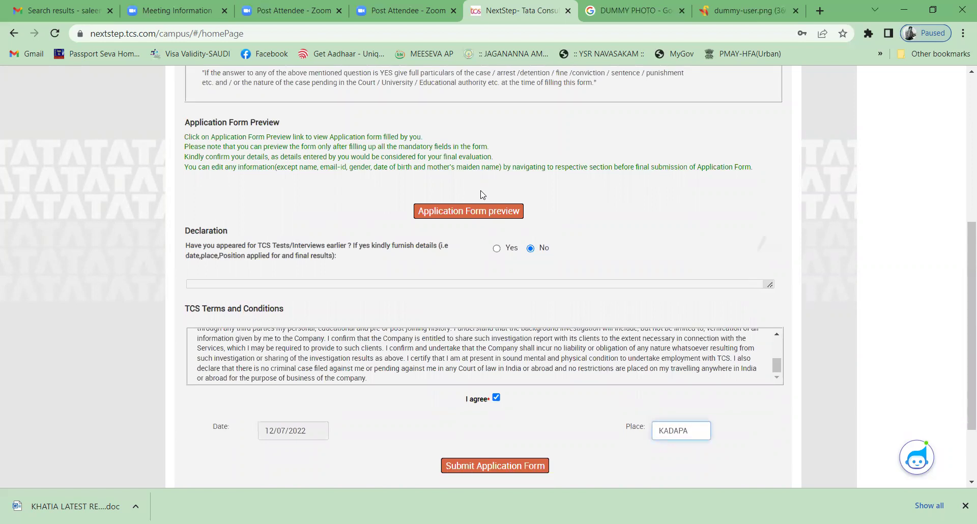
key(Return)
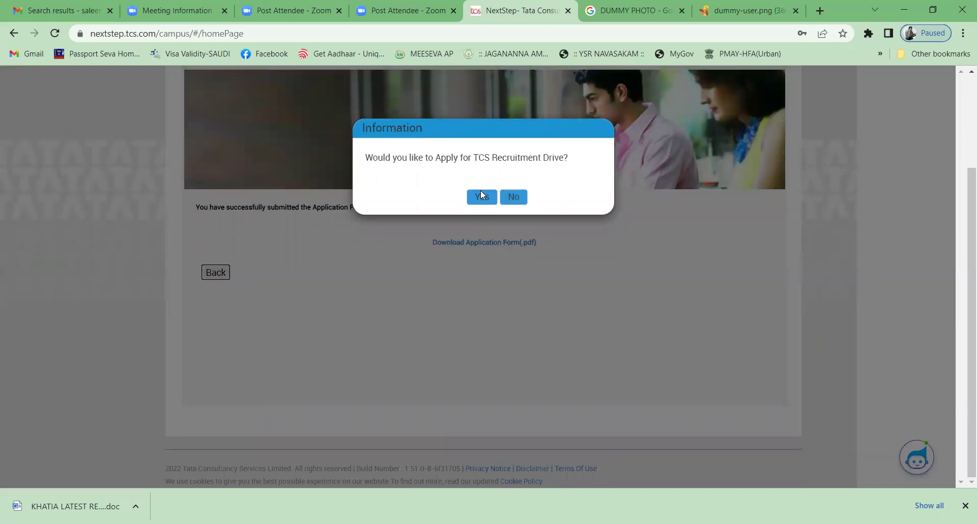
Accept the Recruitment Drive offer and apply in Remote test mode, then reload and confirm the application.
click(480, 195)
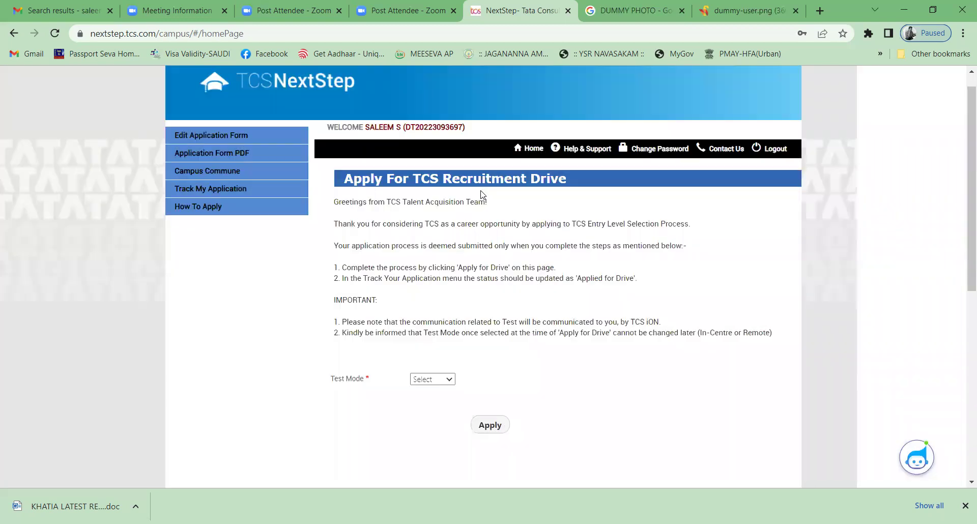
key(alt+Down)
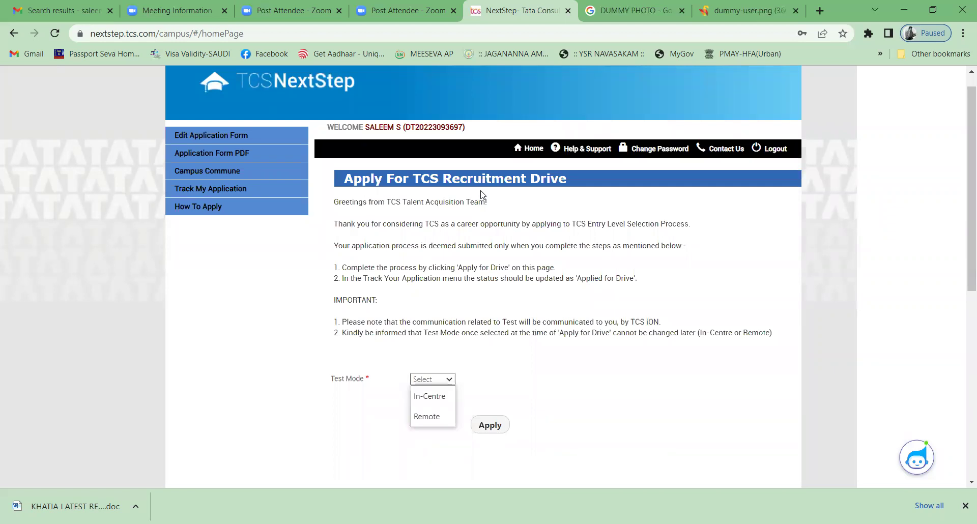
click(420, 417)
click(480, 424)
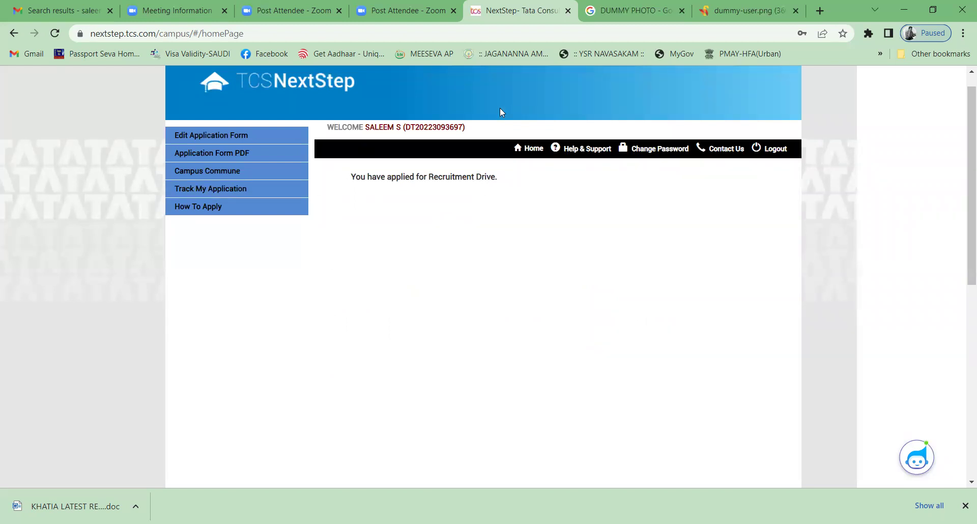
click(59, 36)
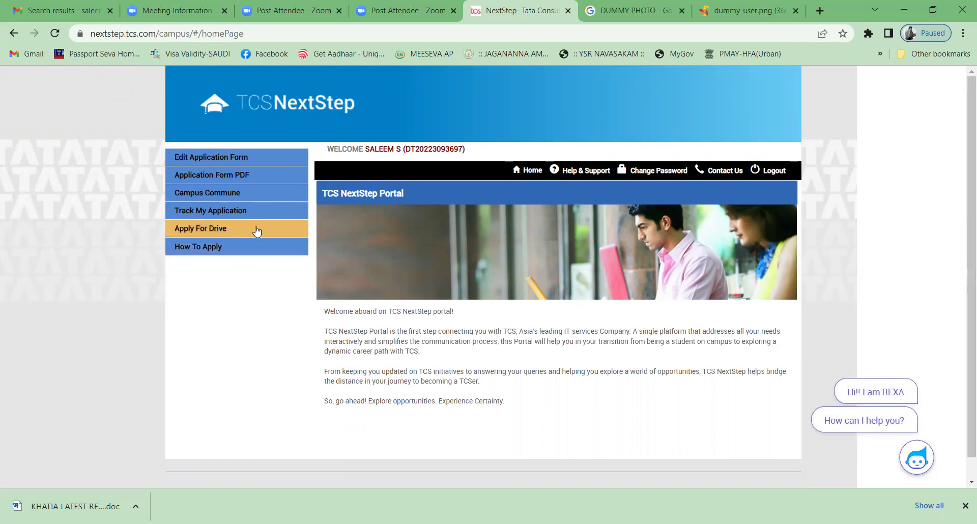
click(257, 230)
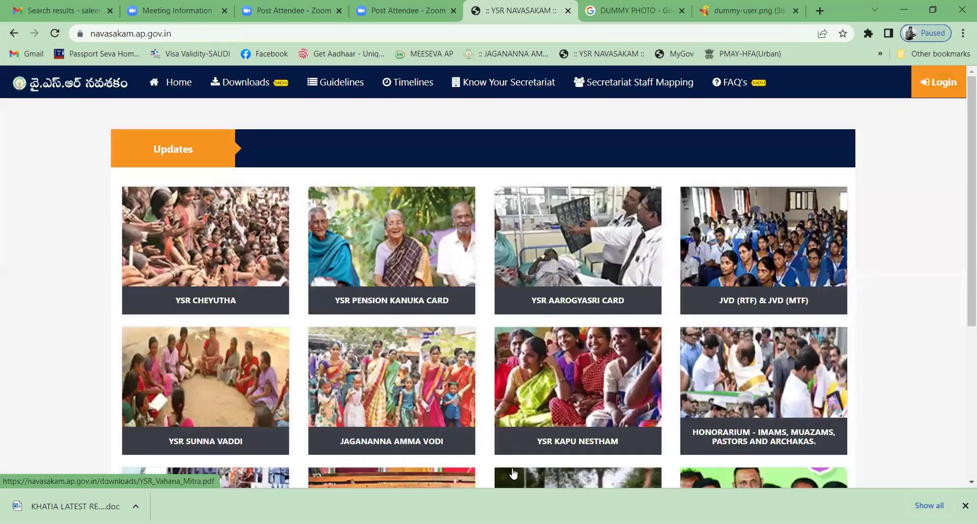
key(ctrl+Tab)
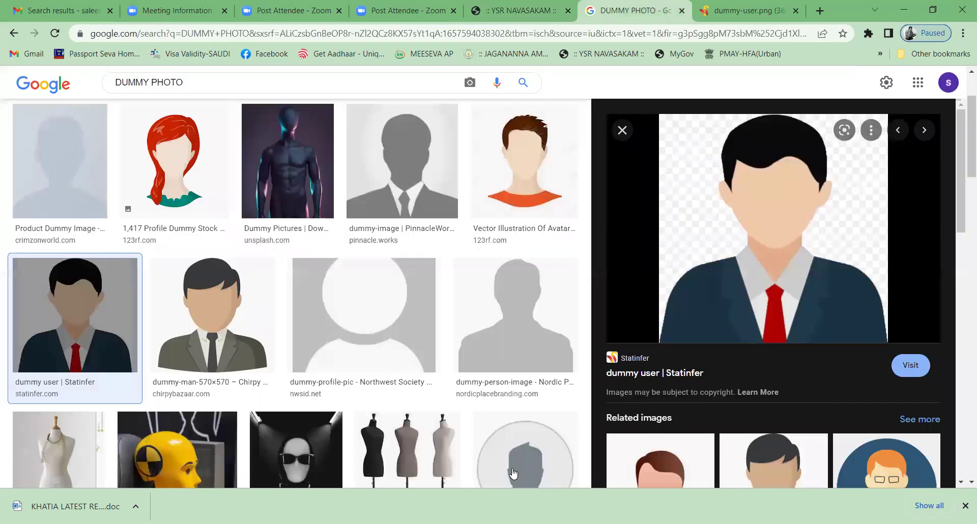
key(ctrl+shift+Tab)
key(ctrl+shift+Tab)
key(ctrl+Tab)
key(ctrl+Tab)
key(ctrl+Tab)
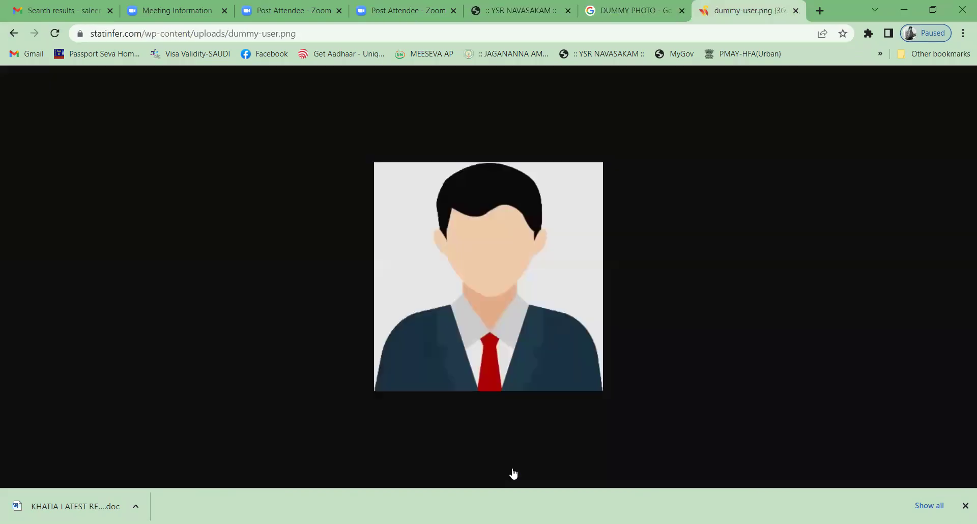
key(ctrl+shift+Tab)
key(ctrl+shift+Tab)
key(ctrl+shift+Tab)
key(ctrl+shift+Tab)
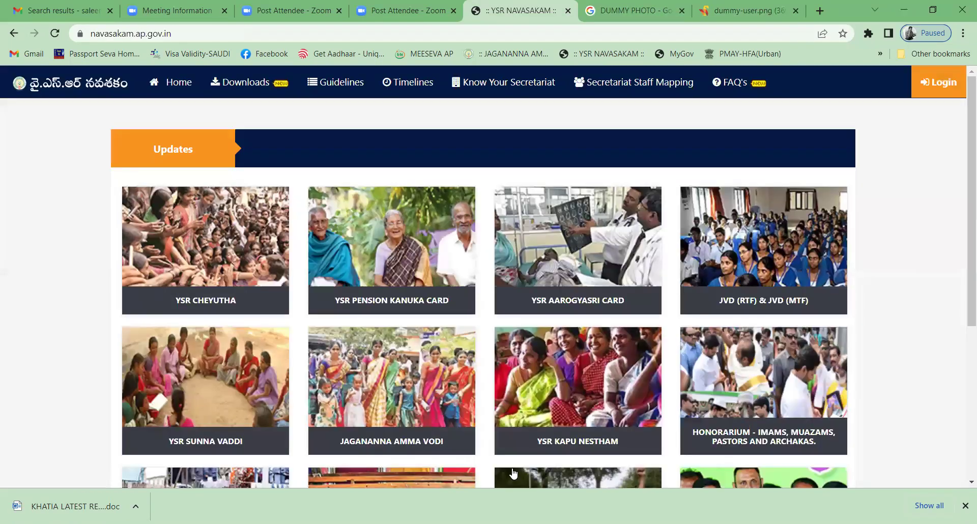
key(ctrl+Tab)
key(ctrl+Tab)
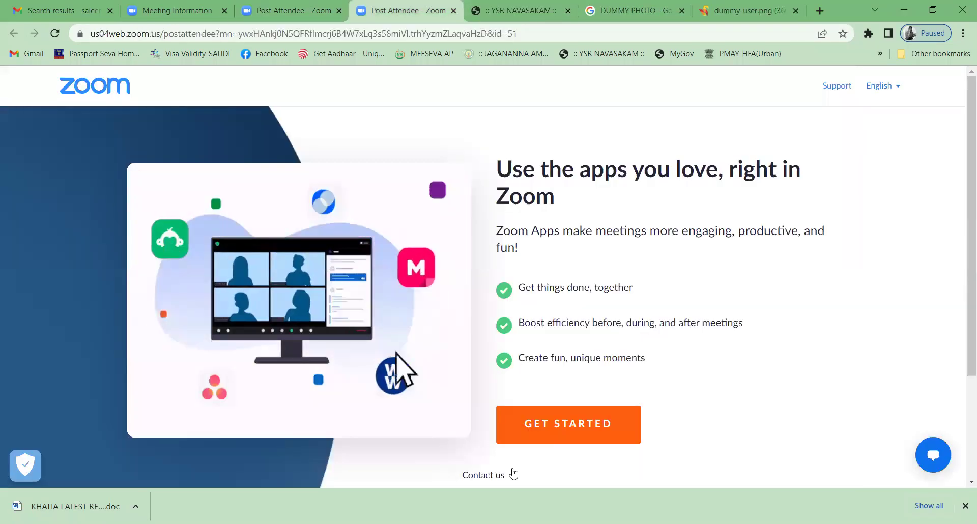
key(alt+Left)
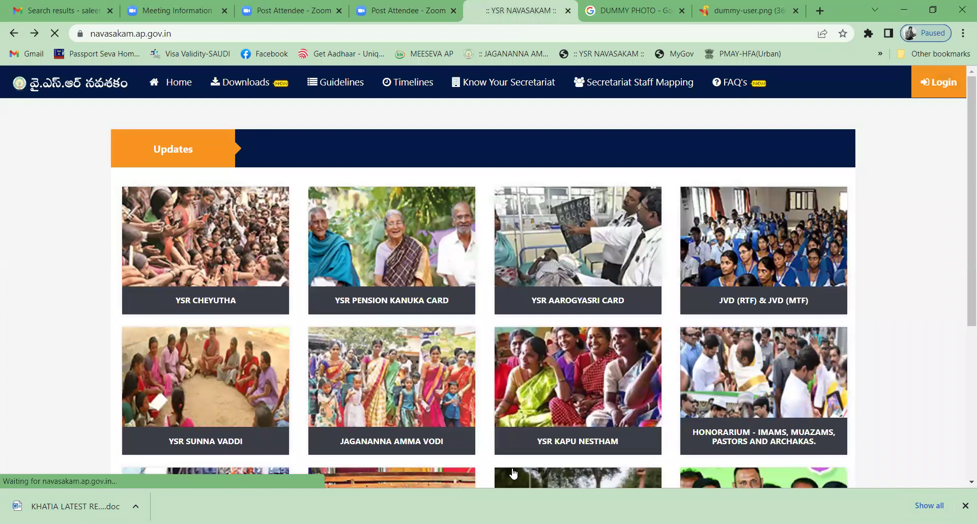